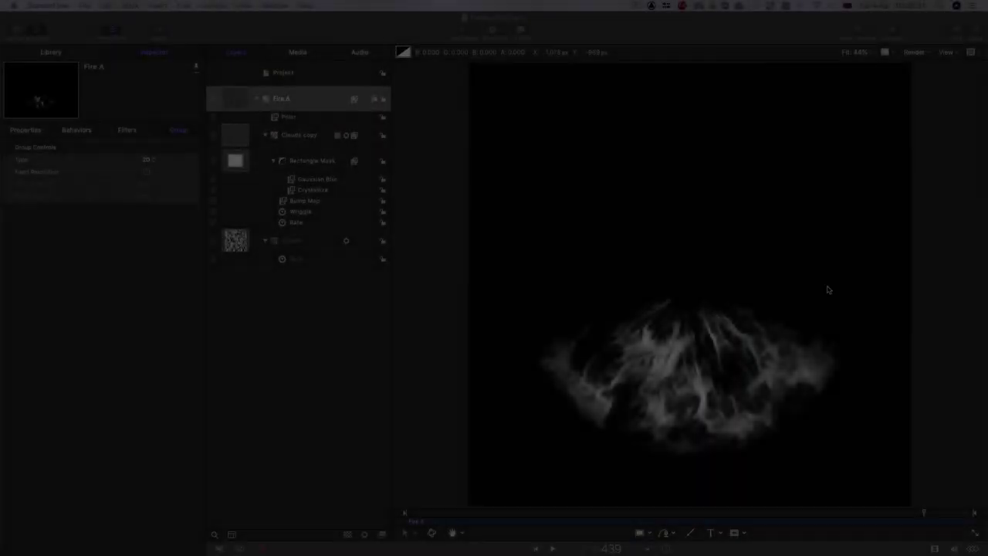
Collapse the Fire A group and duplicate it.
{"action": "left_click", "coordinate": [371, 31]}
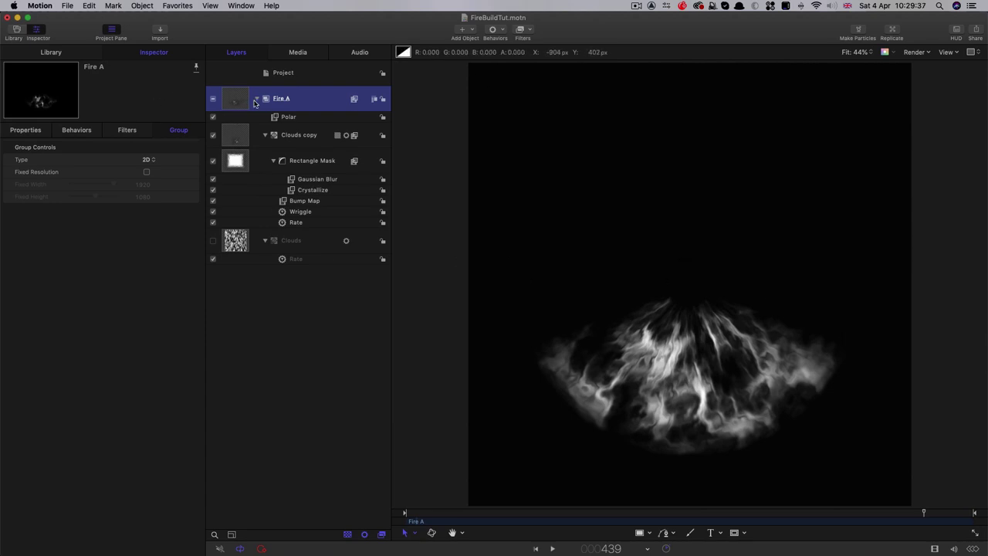
{"action": "left_click", "coordinate": [236, 142]}
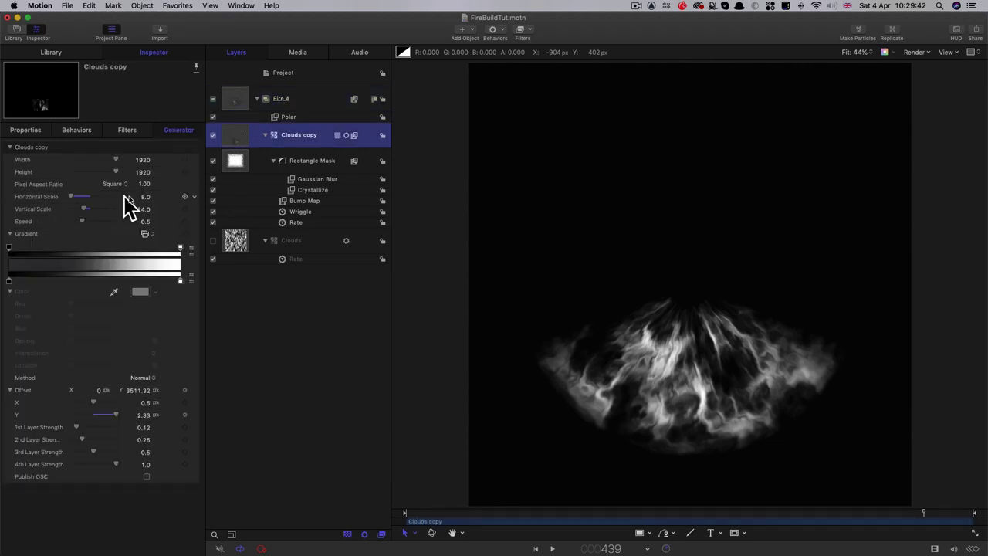
{"action": "left_click", "coordinate": [257, 99]}
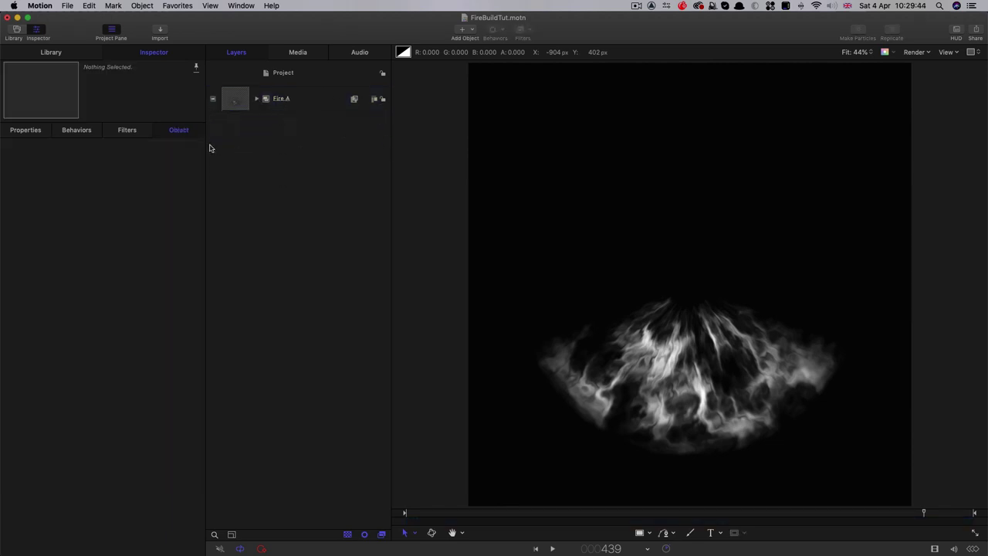
{"action": "left_click", "coordinate": [231, 102]}
{"action": "right_click", "coordinate": [232, 96]}
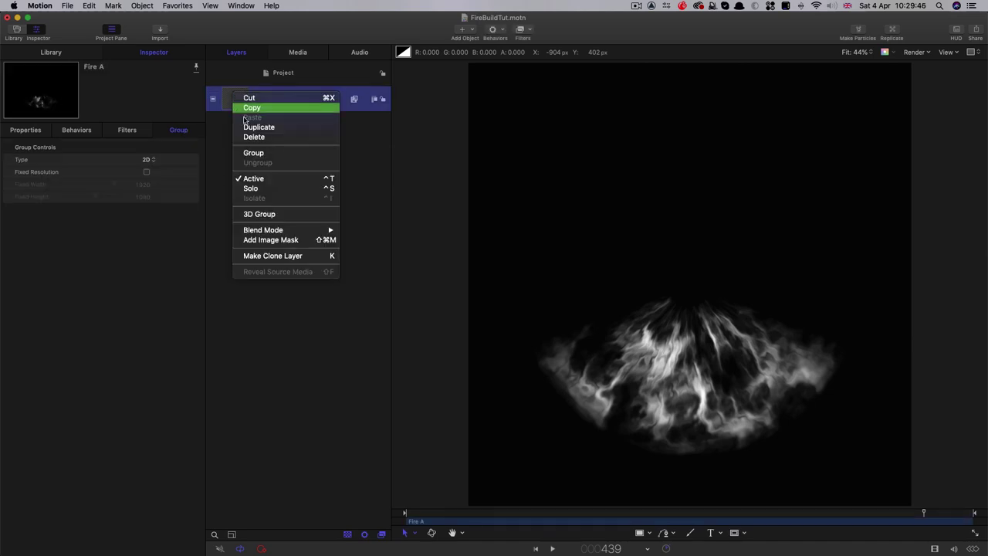
{"action": "left_click", "coordinate": [243, 126]}
Switch off the original Fire A and rename the copy Fire B.
{"action": "left_click", "coordinate": [213, 124]}
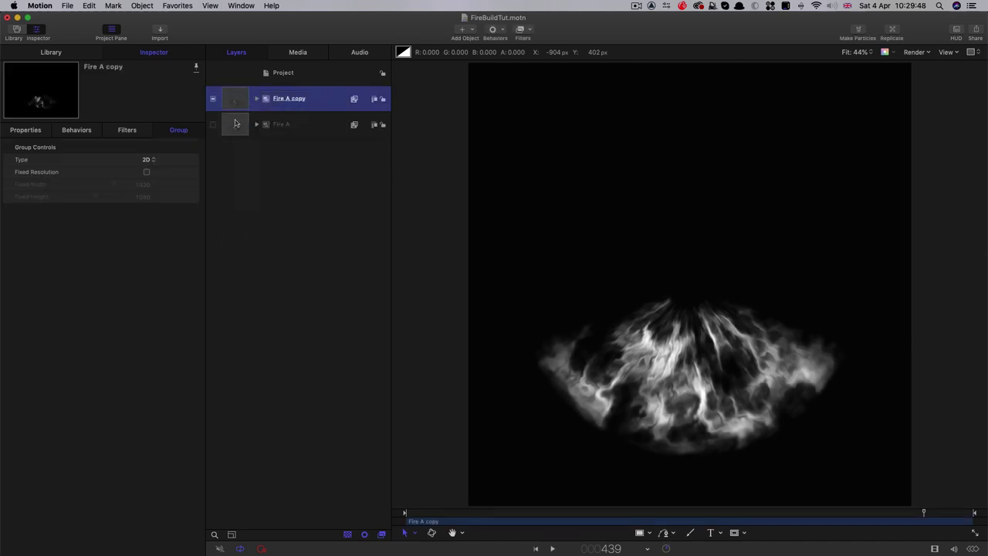
{"action": "double_click", "coordinate": [286, 99]}
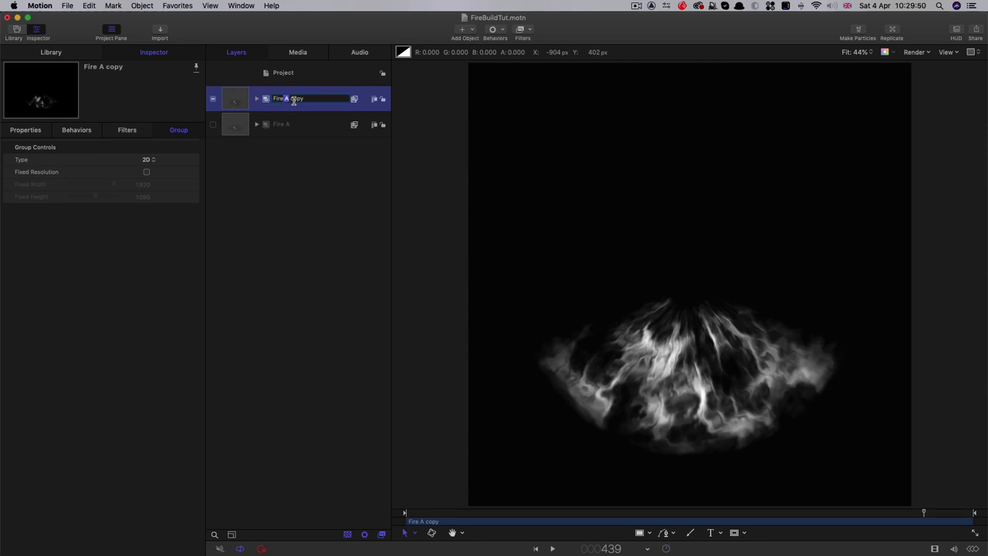
{"action": "left_click_drag", "start_coordinate": [285, 99], "coordinate": [338, 103]}
{"action": "type", "text": "B"}
{"action": "key", "text": "Return"}
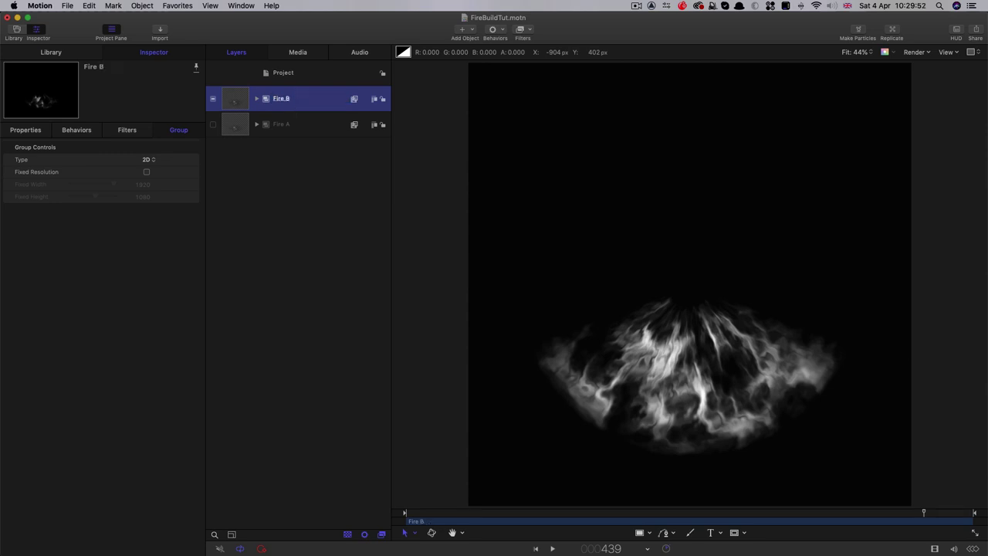
Give Fire B's Clouds copy 2 a horizontal scale of 16 and vertical scale of 32.
{"action": "left_click", "coordinate": [257, 99]}
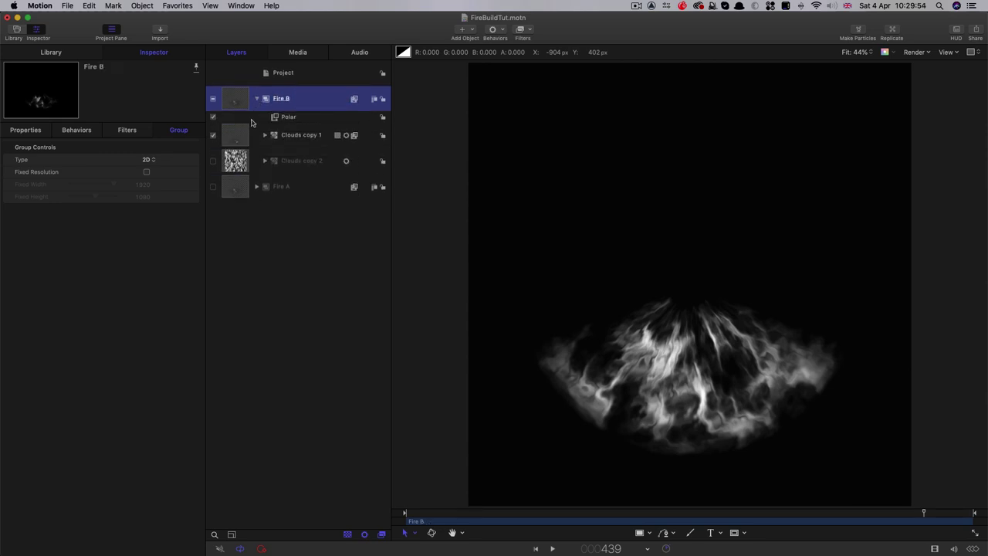
{"action": "left_click", "coordinate": [238, 162]}
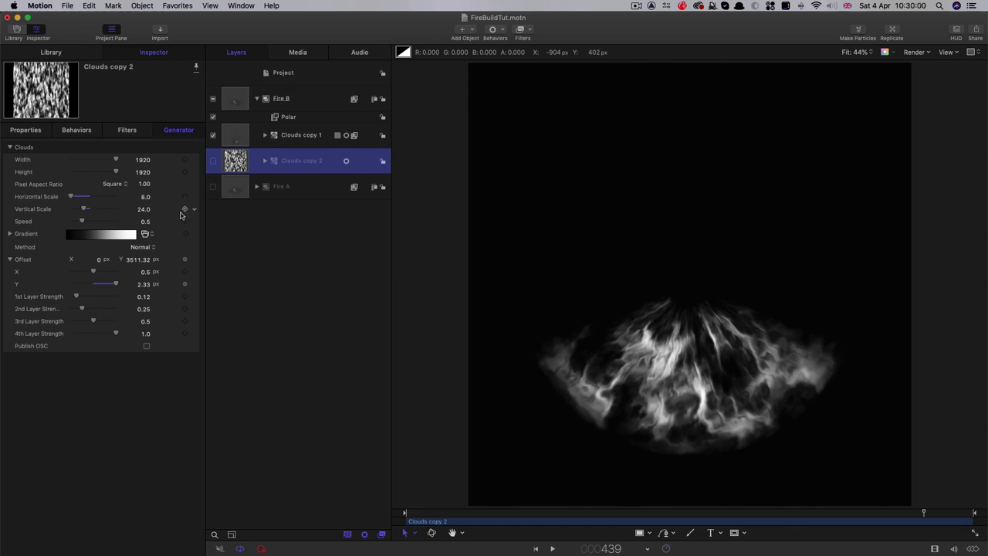
{"action": "left_click", "coordinate": [146, 197]}
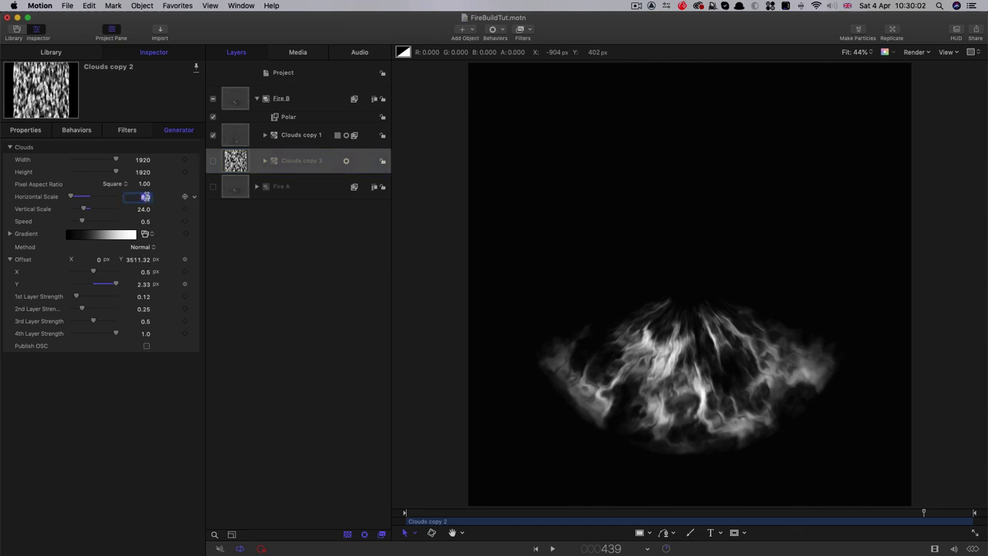
{"action": "type", "text": "16"}
{"action": "key", "text": "Tab"}
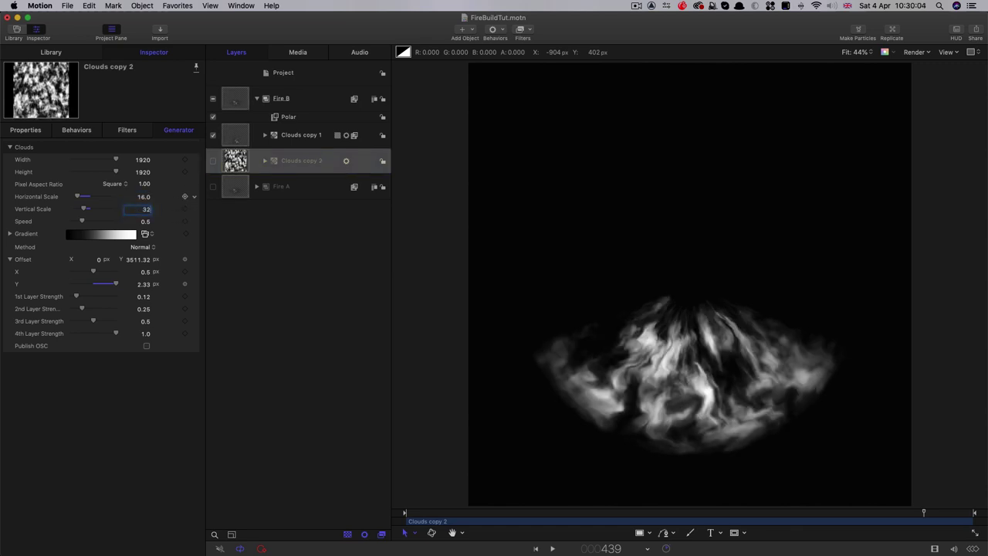
{"action": "type", "text": "32"}
{"action": "key", "text": "Return"}
Set Clouds copy 1 to horizontal scale 16 and vertical scale 32, then preview the flames.
{"action": "left_click", "coordinate": [241, 136]}
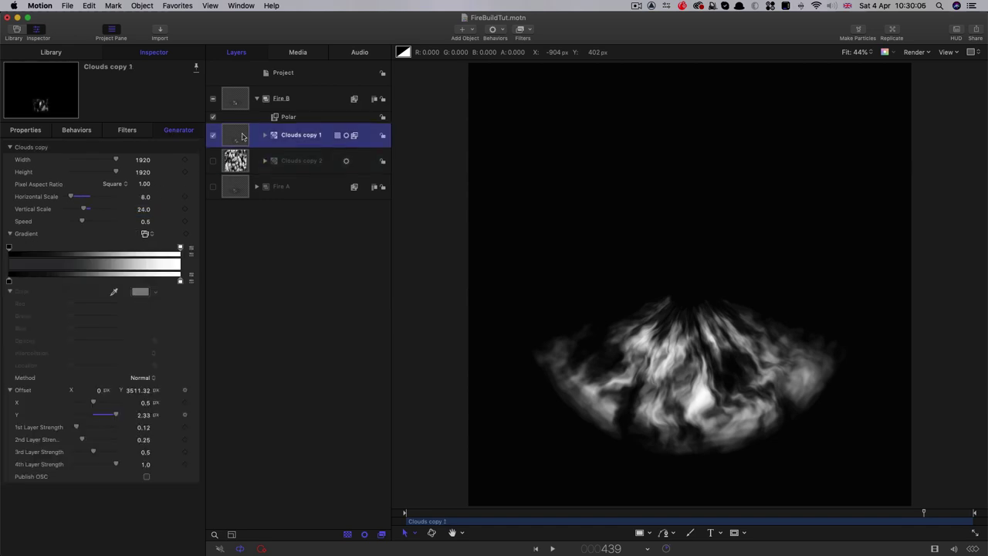
{"action": "left_click", "coordinate": [145, 198]}
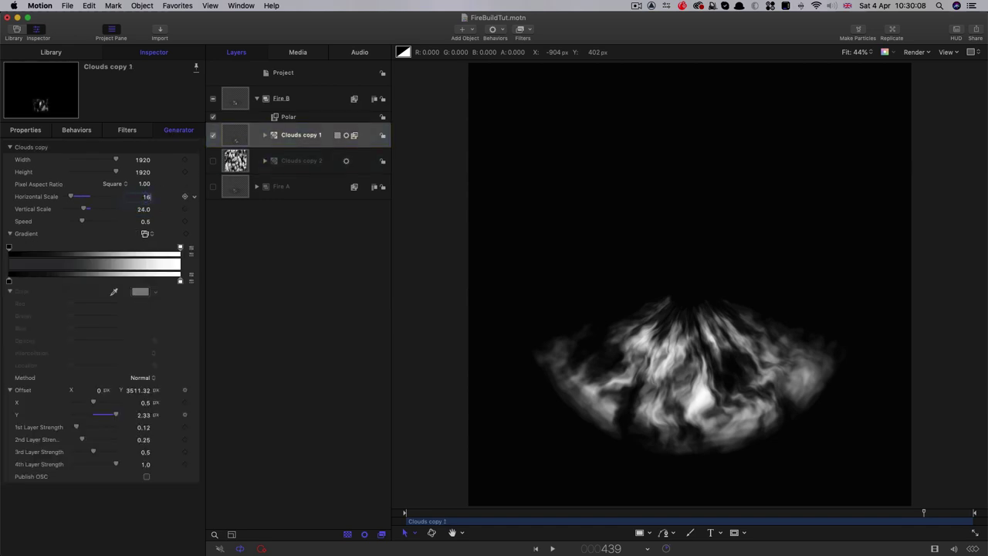
{"action": "key", "text": "Tab"}
{"action": "type", "text": "32"}
{"action": "key", "text": "Return"}
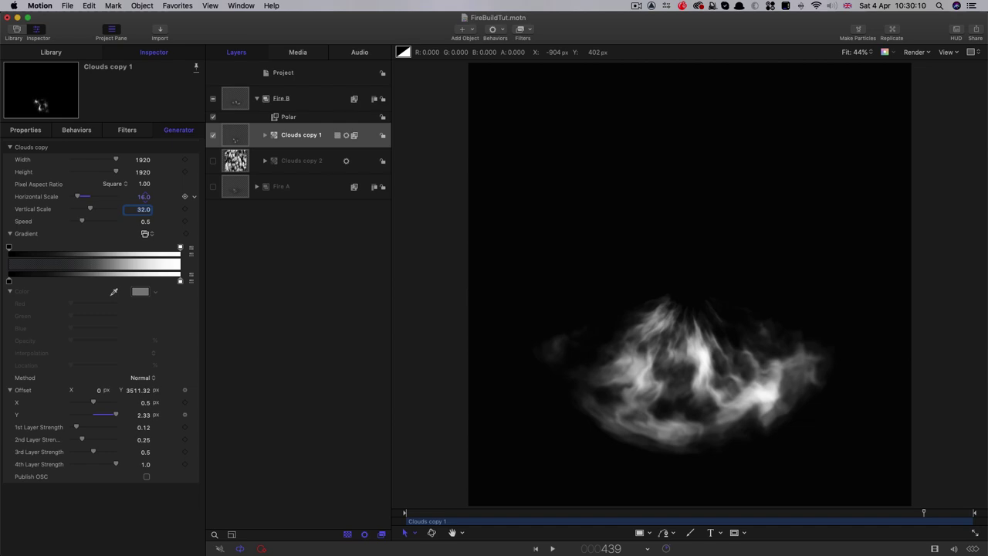
{"action": "key", "text": "space"}
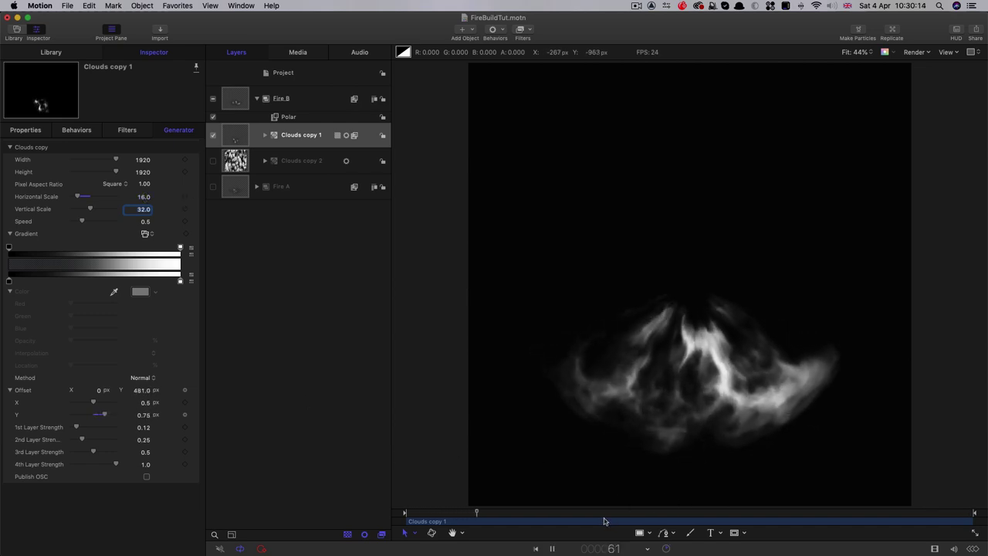
{"action": "key", "text": "space"}
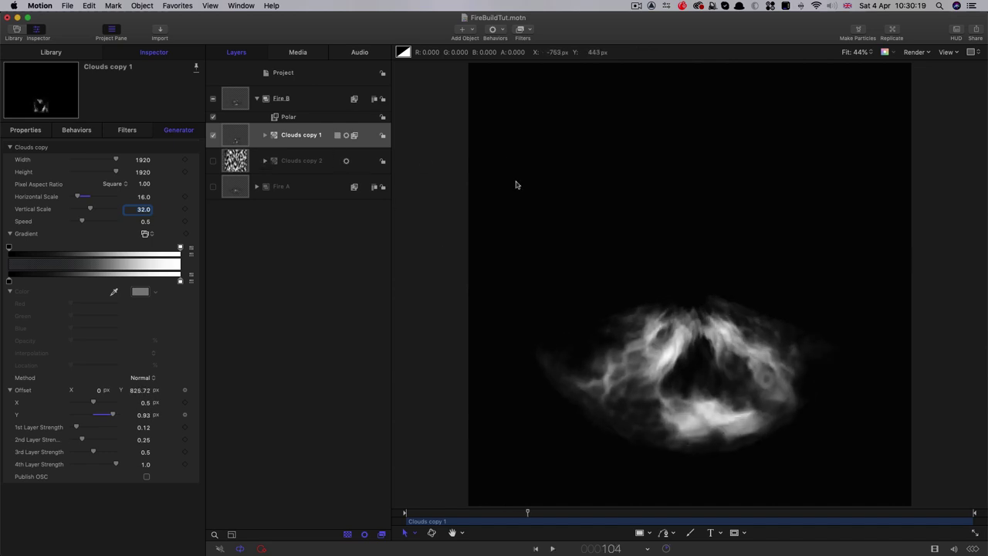
Export the project as a movie, saving it as Fire_B.mov in the Elements folder.
{"action": "left_click", "coordinate": [975, 29]}
{"action": "left_click", "coordinate": [950, 51]}
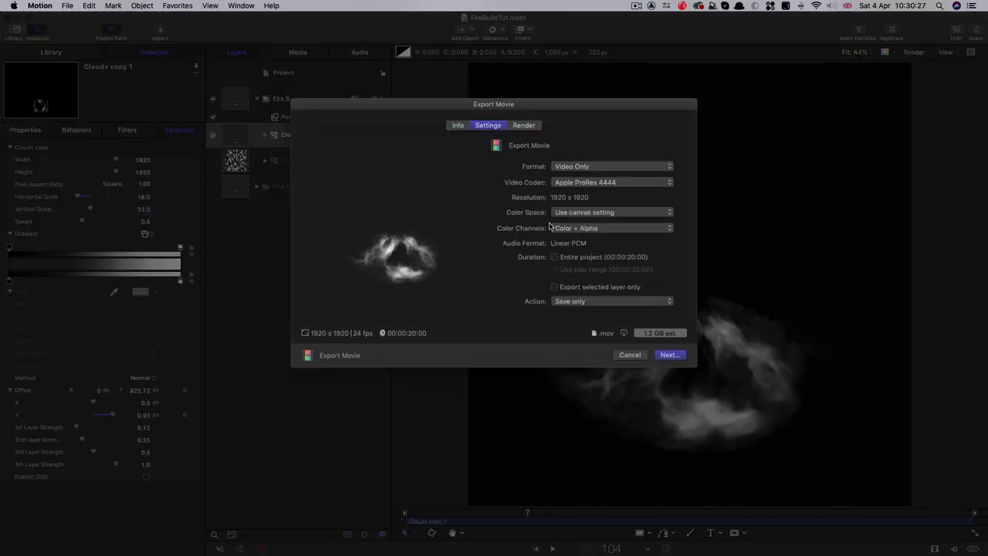
{"action": "left_click", "coordinate": [668, 355]}
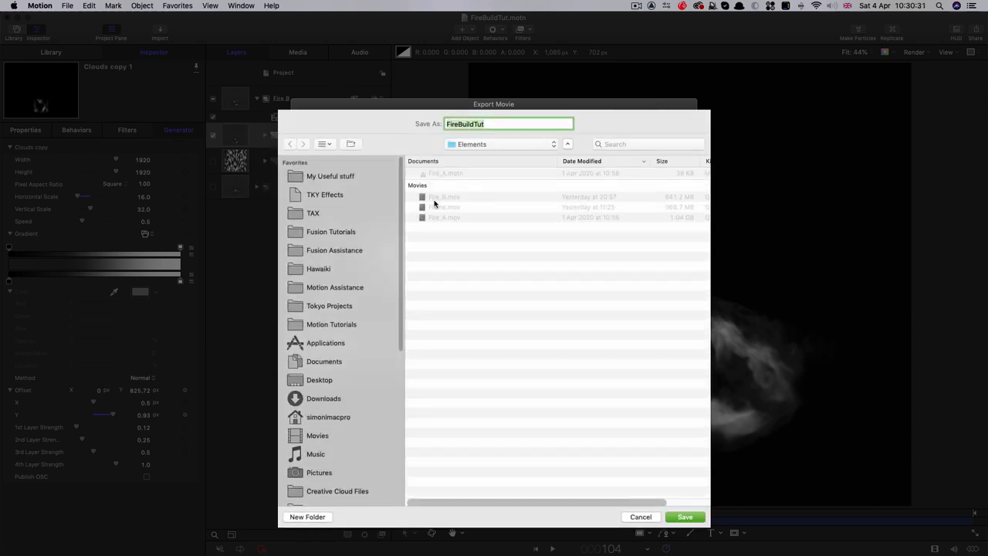
{"action": "left_click", "coordinate": [436, 199]}
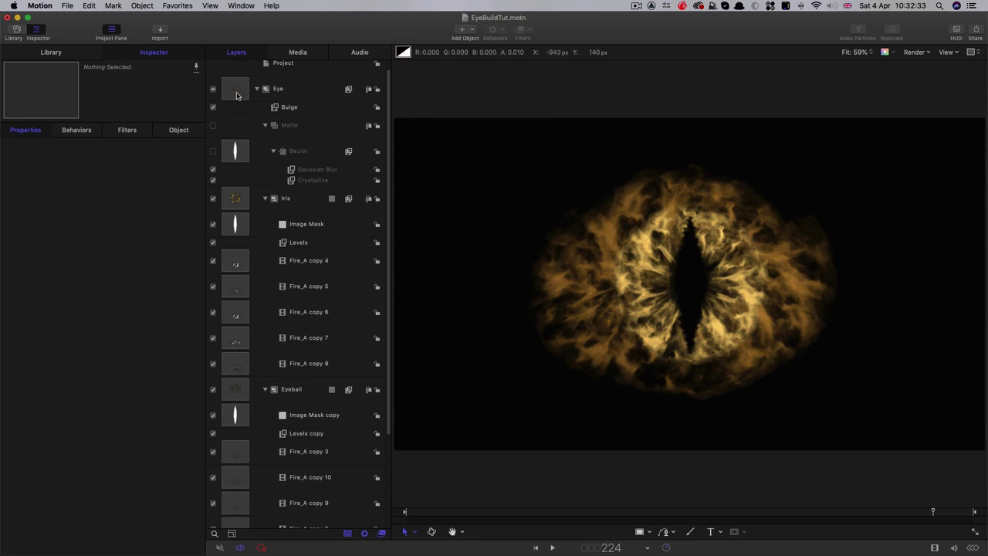
Create a new empty group above Iris named Wide Fire.
{"action": "left_click", "coordinate": [236, 199]}
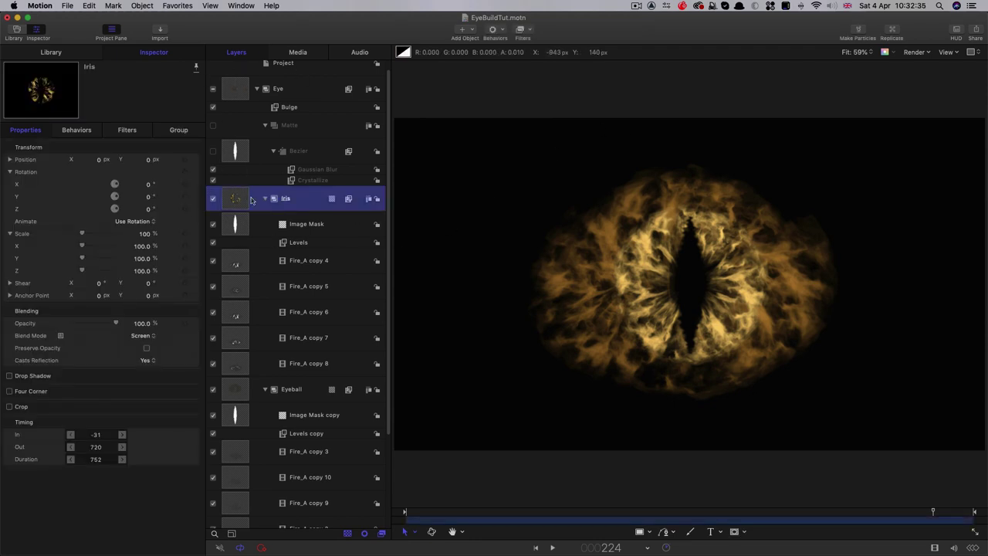
{"action": "left_click", "coordinate": [142, 5]}
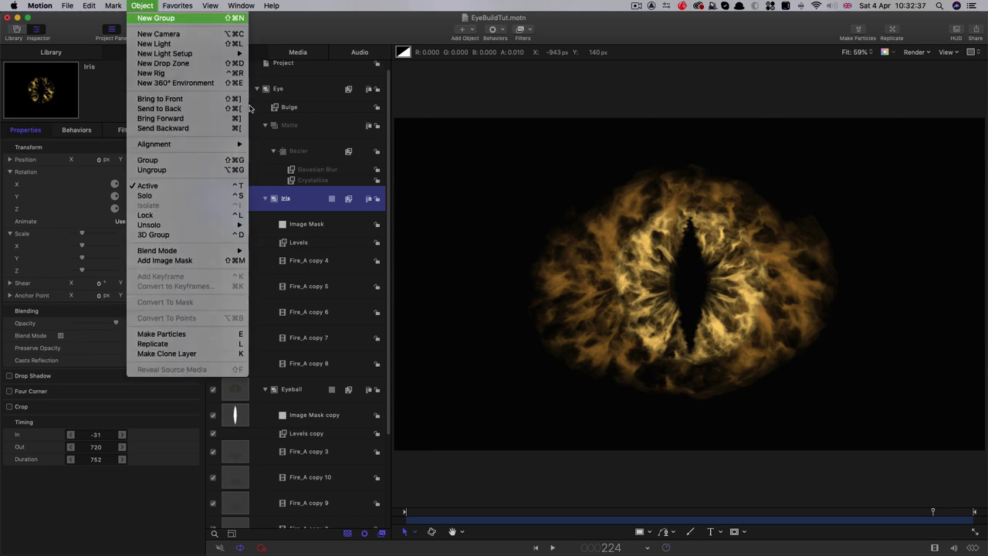
{"action": "left_click", "coordinate": [151, 20]}
{"action": "double_click", "coordinate": [286, 205]}
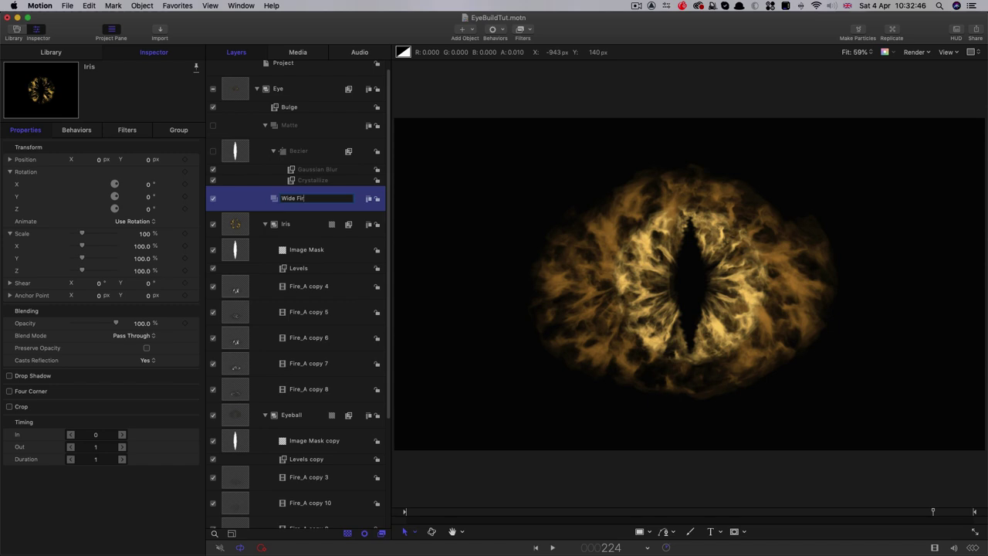
{"action": "type", "text": "Wide Fire"}
{"action": "key", "text": "Return"}
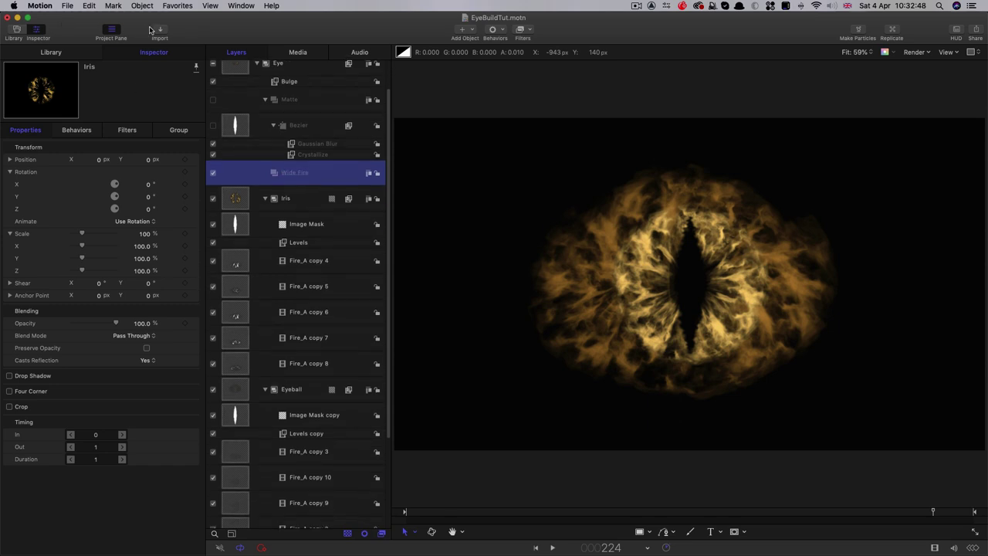
Import the Fire_B movie into Wide Fire and set its blend mode to Screen.
{"action": "left_click", "coordinate": [158, 31]}
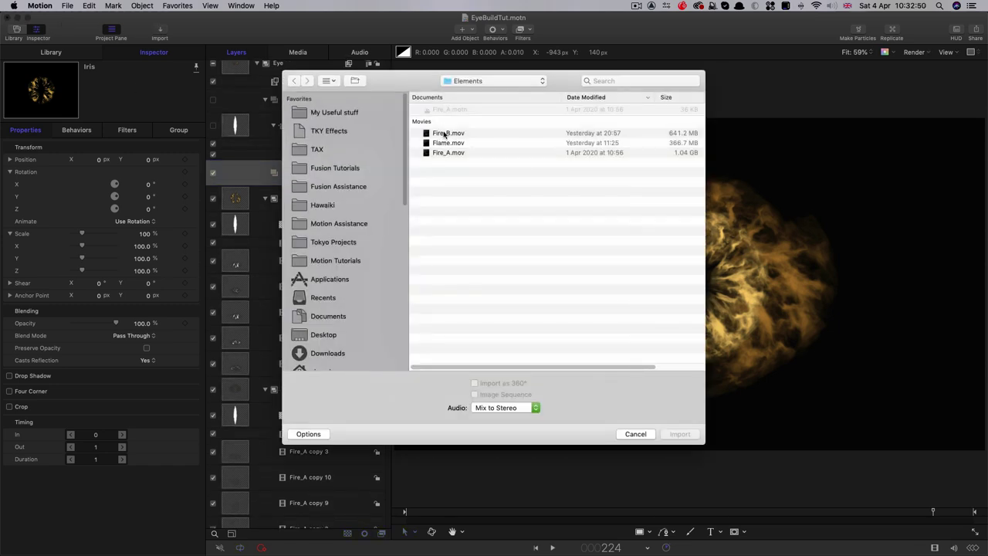
{"action": "left_click", "coordinate": [445, 135]}
{"action": "left_click", "coordinate": [679, 435]}
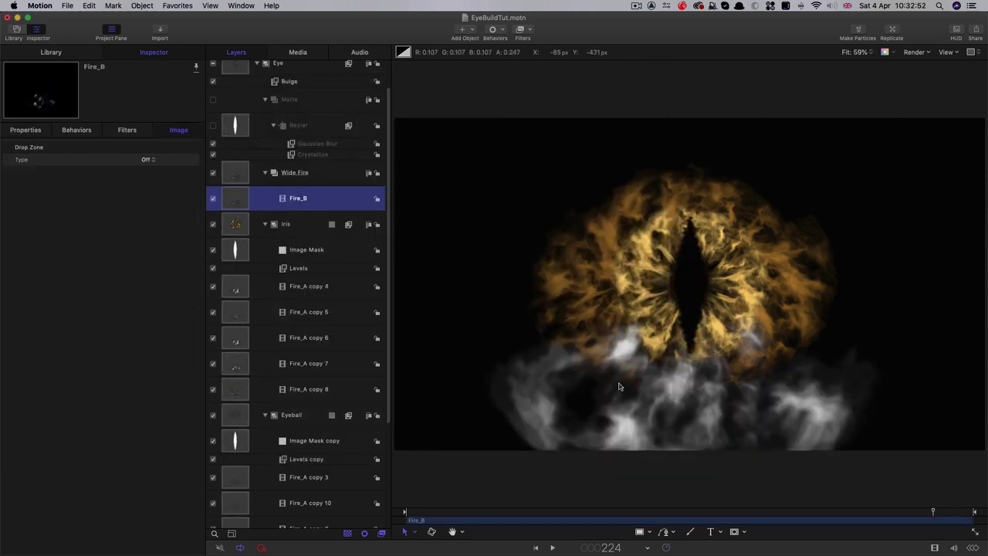
{"action": "left_click", "coordinate": [27, 130]}
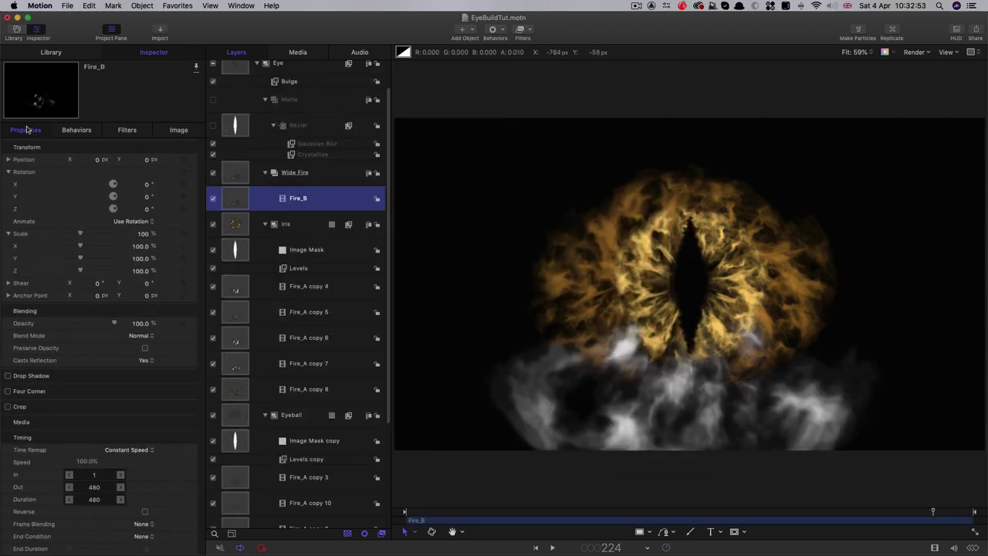
{"action": "left_click", "coordinate": [141, 336]}
{"action": "left_click", "coordinate": [143, 423]}
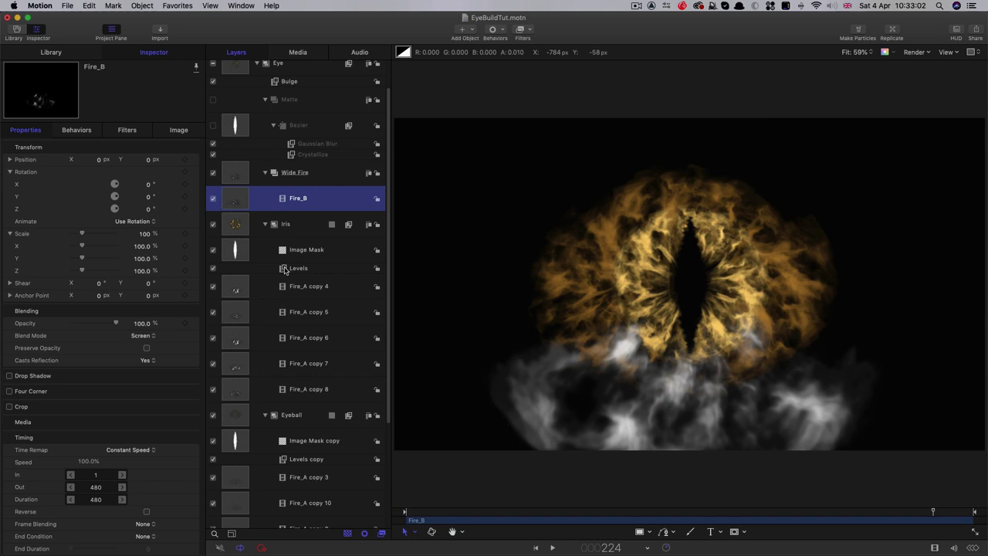
Copy the Levels filter onto the Wide Fire group and set its blend mode to Screen.
{"action": "left_click_drag", "start_coordinate": [284, 269], "coordinate": [232, 175]}
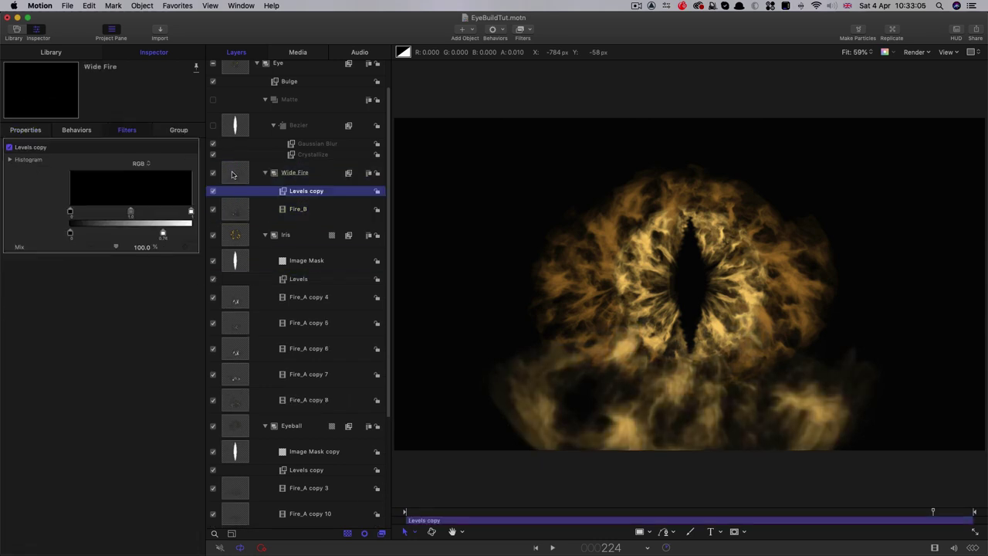
{"action": "left_click", "coordinate": [32, 131]}
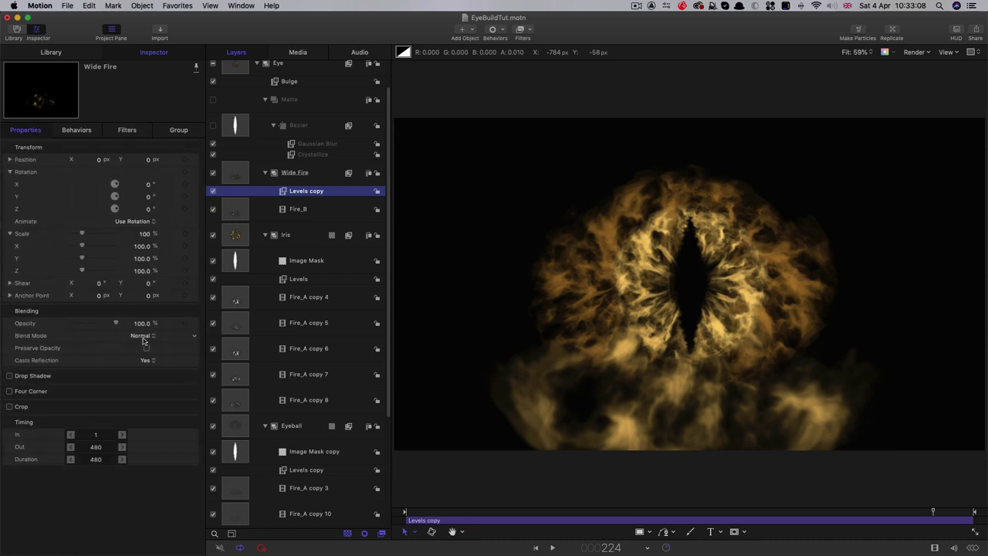
{"action": "left_click", "coordinate": [143, 340]}
{"action": "left_click", "coordinate": [149, 422]}
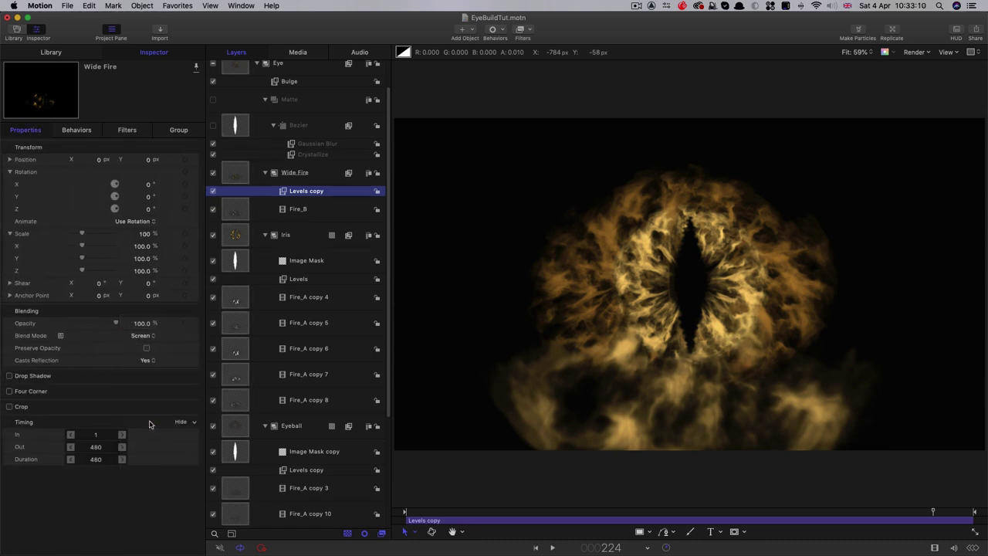
Lower the Blue channel output in the Levels copy filter to yellow the flames.
{"action": "left_click", "coordinate": [128, 130]}
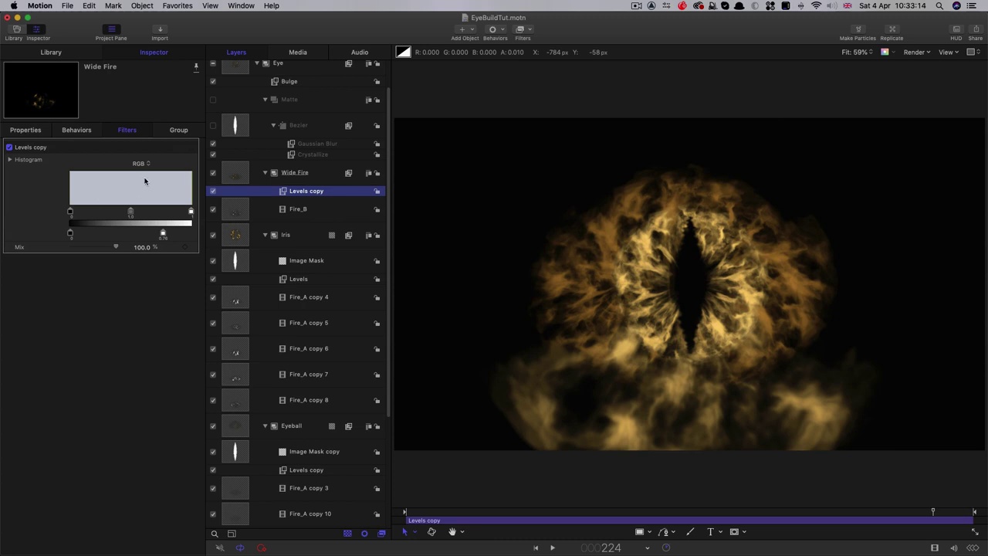
{"action": "left_click", "coordinate": [140, 163]}
{"action": "left_click", "coordinate": [140, 188]}
{"action": "left_click_drag", "start_coordinate": [113, 235], "coordinate": [95, 236]}
Scale Fire_B to 92% wide by 73% tall and set its Y position to 182 px.
{"action": "left_click", "coordinate": [229, 207]}
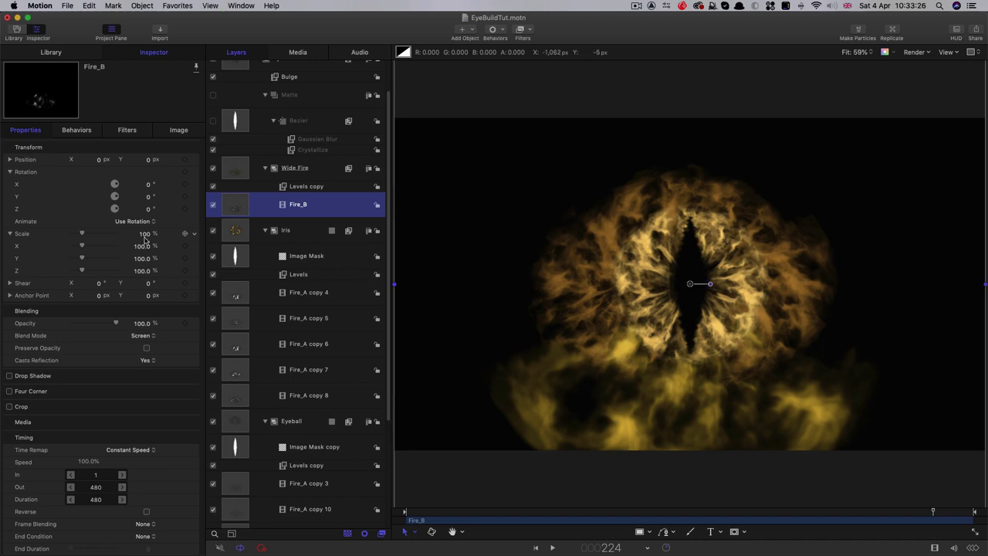
{"action": "mouse_move", "coordinate": [145, 237]}
{"action": "left_mouse_down"}
{"action": "mouse_move", "coordinate": [123, 237]}
{"action": "mouse_move", "coordinate": [151, 245]}
{"action": "left_mouse_up"}
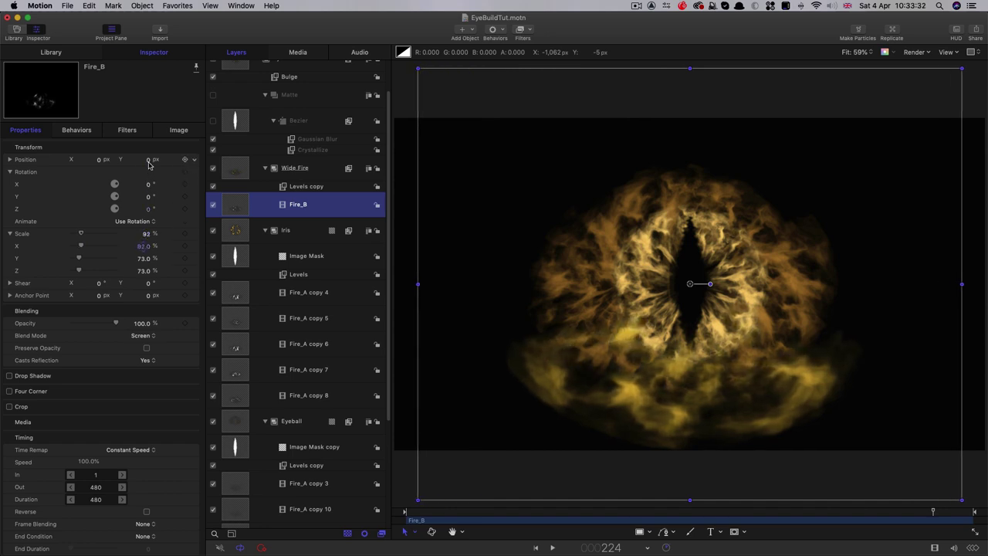
{"action": "left_click_drag", "start_coordinate": [148, 159], "coordinate": [165, 159]}
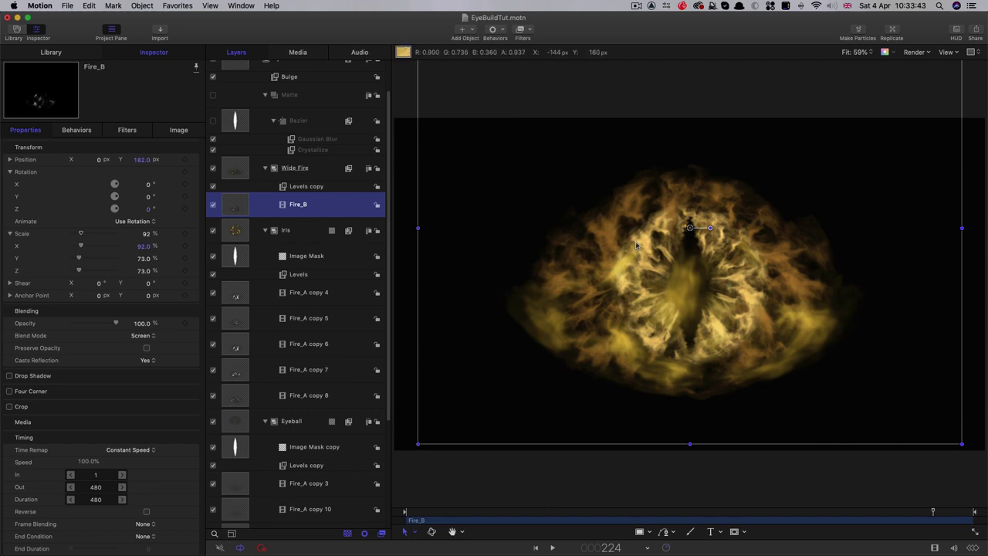
{"action": "left_click", "coordinate": [238, 169]}
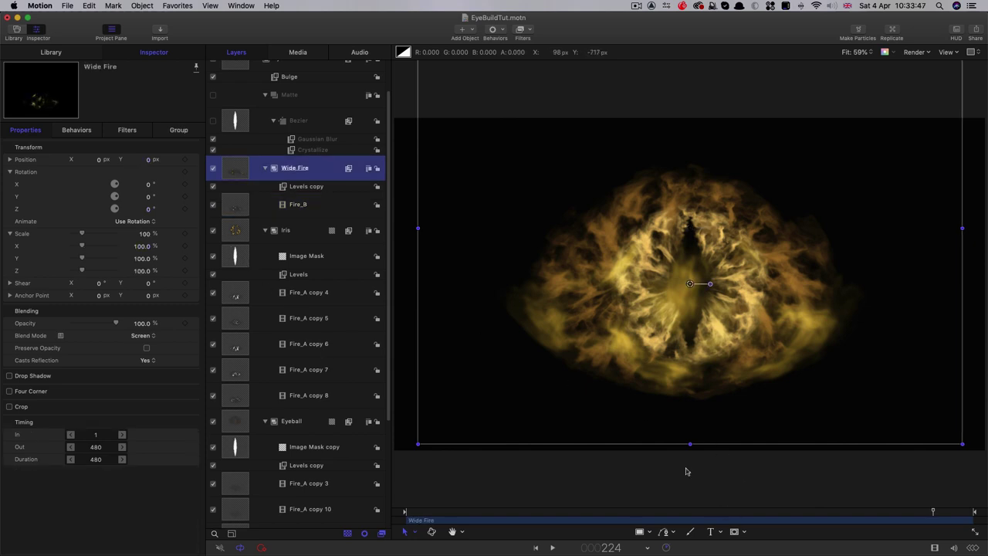
Draw an inverted circle mask around the pupil on Wide Fire with feather -84.6.
{"action": "left_click", "coordinate": [735, 533]}
{"action": "left_click", "coordinate": [770, 546]}
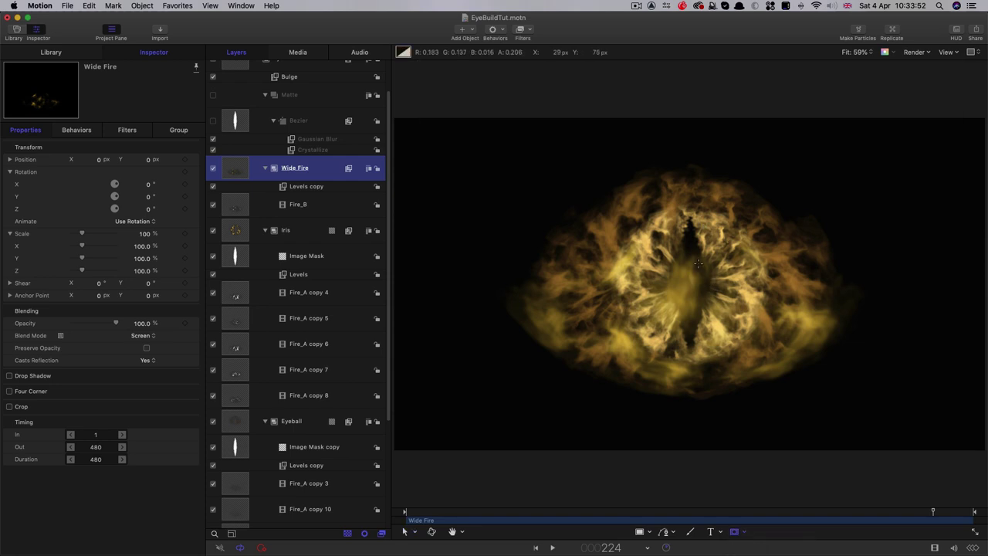
{"action": "left_click_drag", "start_coordinate": [687, 281], "coordinate": [761, 360]}
{"action": "right_click", "coordinate": [111, 152]}
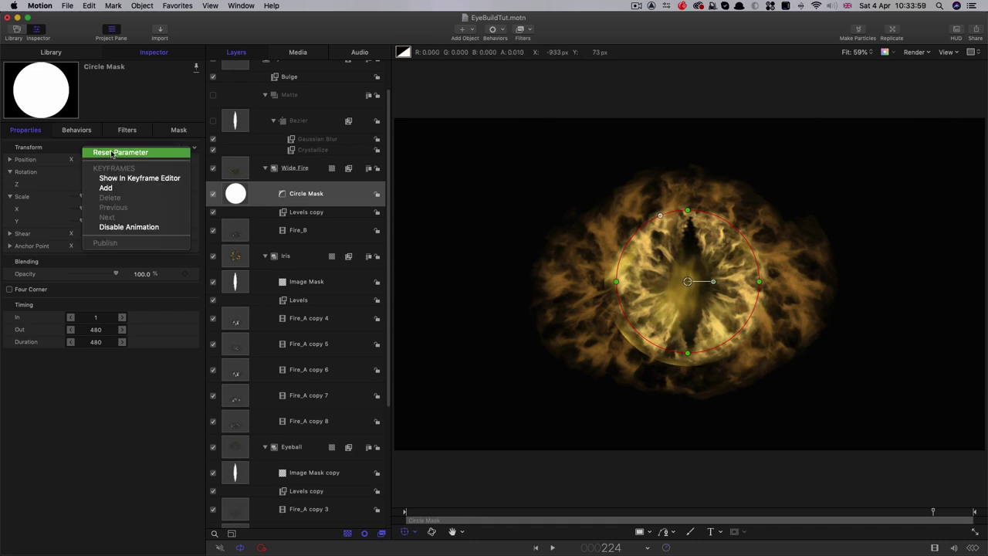
{"action": "left_click", "coordinate": [112, 152]}
{"action": "left_click", "coordinate": [181, 130]}
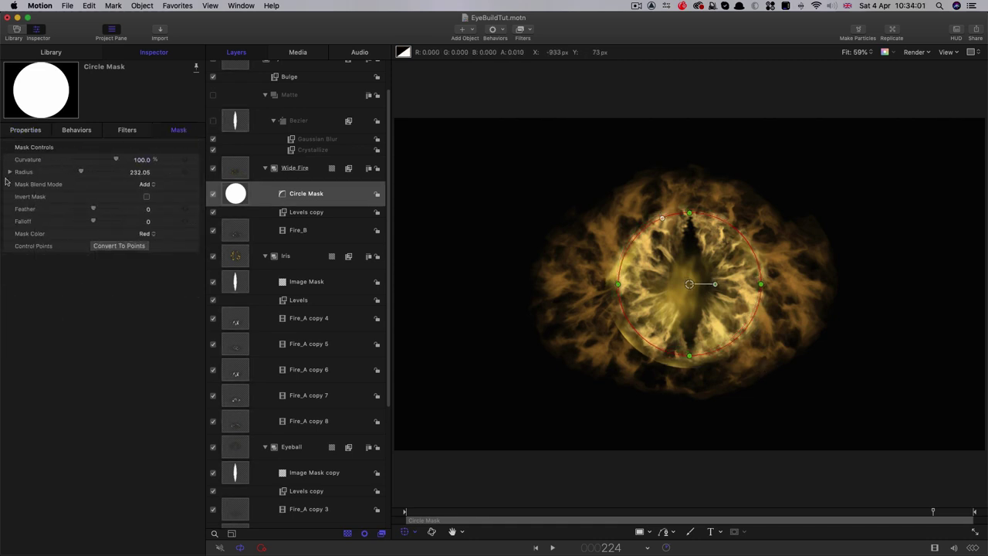
{"action": "left_click", "coordinate": [147, 197]}
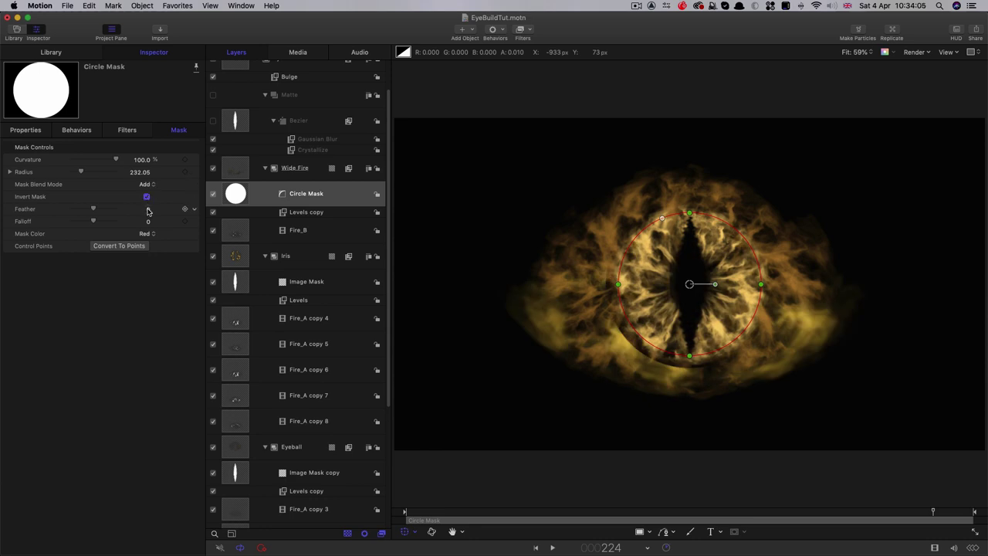
{"action": "left_click_drag", "start_coordinate": [148, 211], "coordinate": [77, 211]}
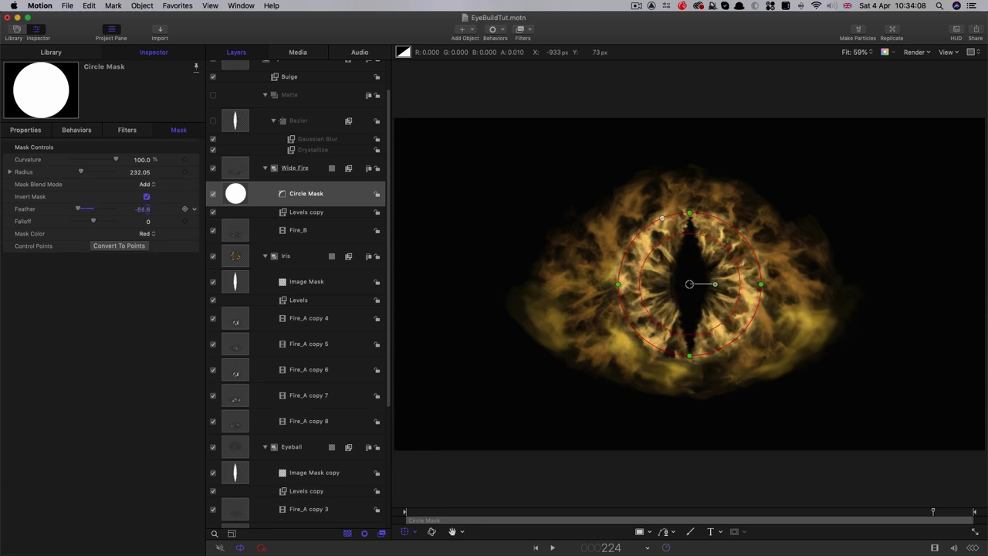
{"action": "left_click", "coordinate": [236, 232]}
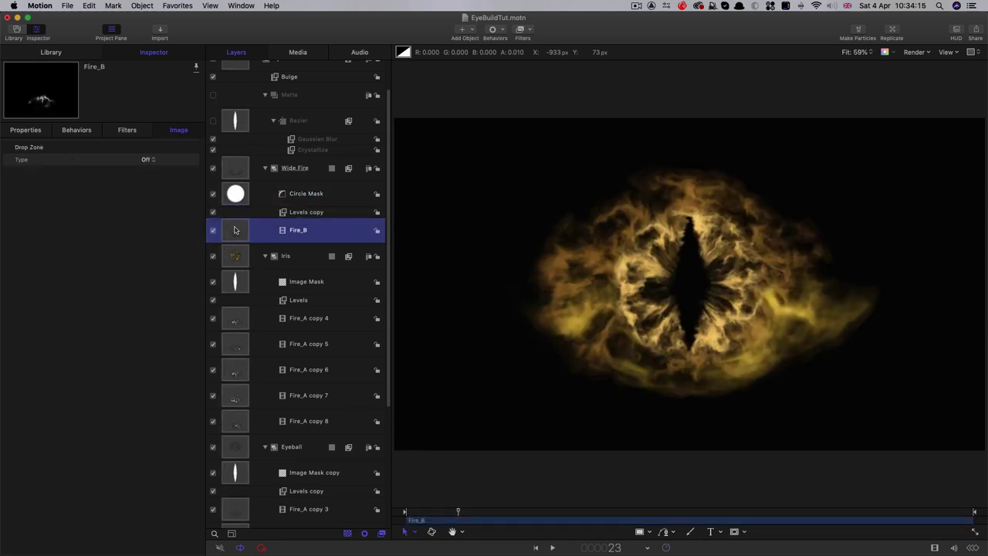
Duplicate Fire_B, flip the copy 180° on X and move it to Y about -230.
{"action": "right_click", "coordinate": [236, 231]}
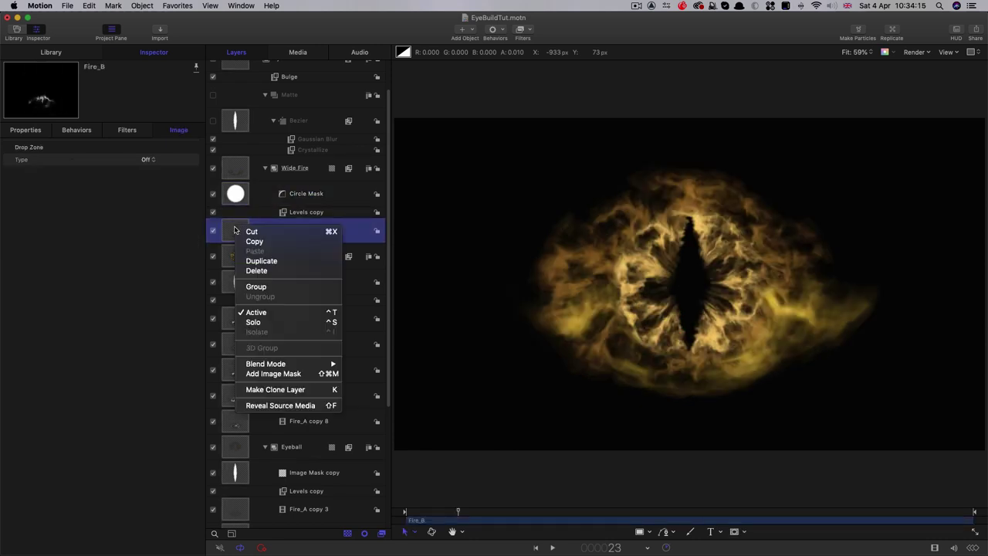
{"action": "key", "text": "Return"}
{"action": "left_click", "coordinate": [31, 129]}
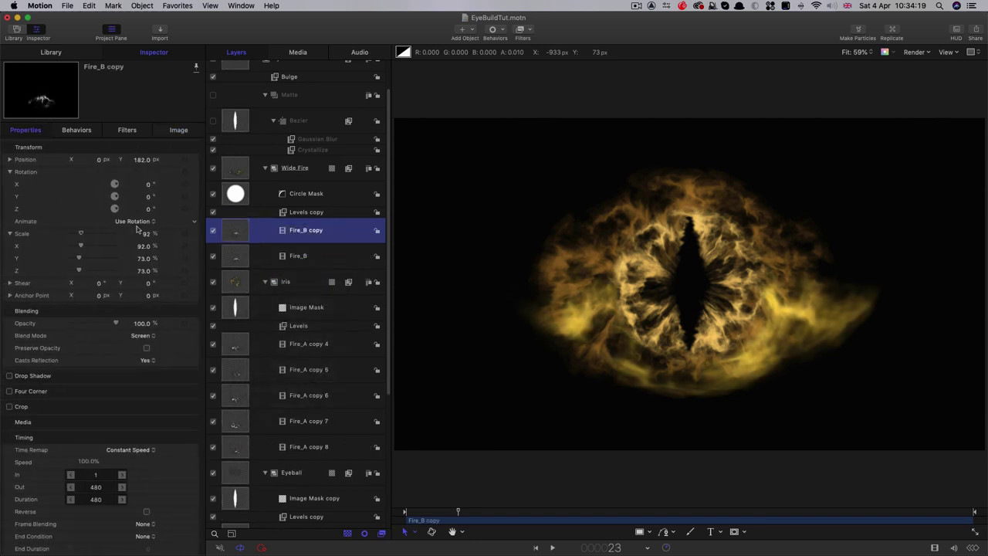
{"action": "left_click", "coordinate": [149, 186]}
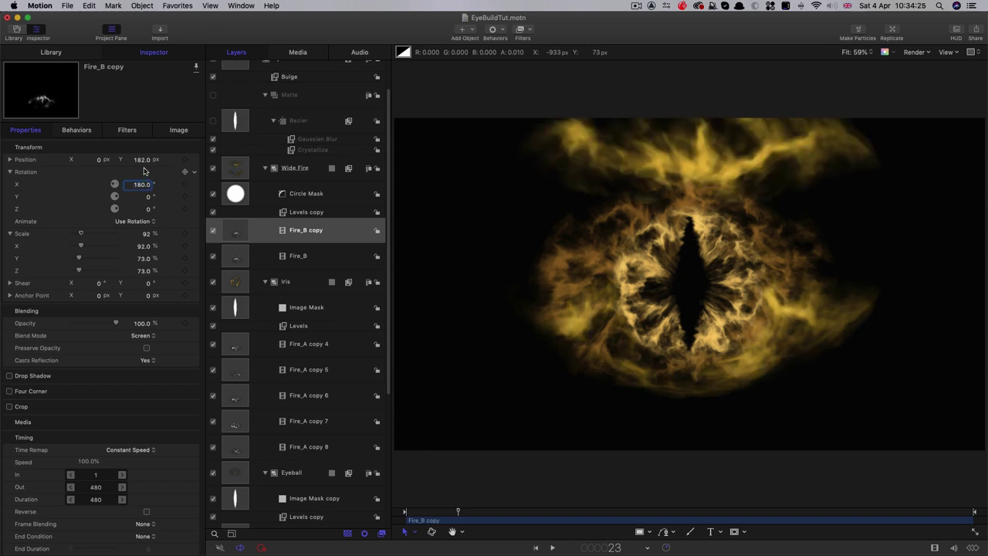
{"action": "left_click_drag", "start_coordinate": [142, 161], "coordinate": [84, 162]}
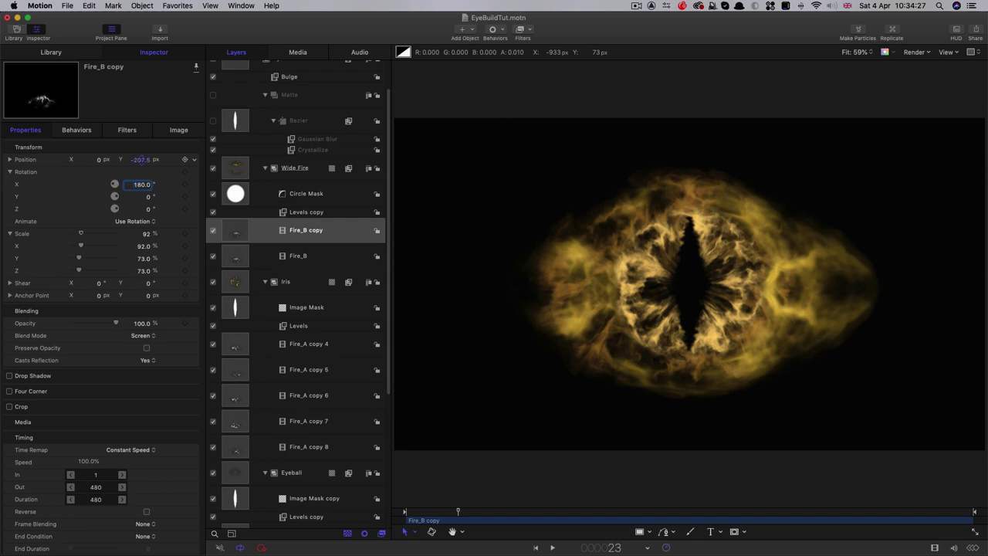
Set the flipped copy's speed to 125% and squash its Y scale to 66.87.
{"action": "left_click", "coordinate": [88, 461]}
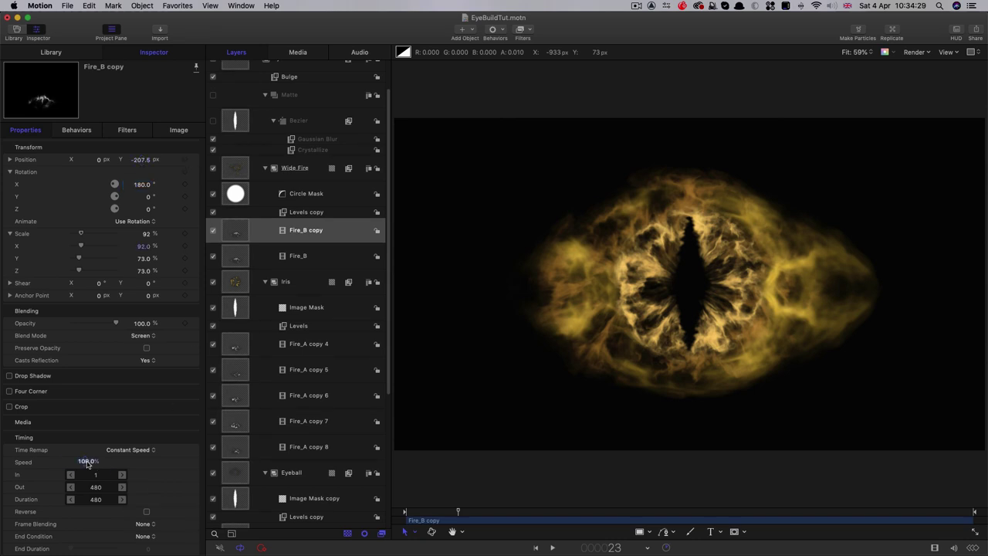
{"action": "type", "text": "125"}
{"action": "key", "text": "Return"}
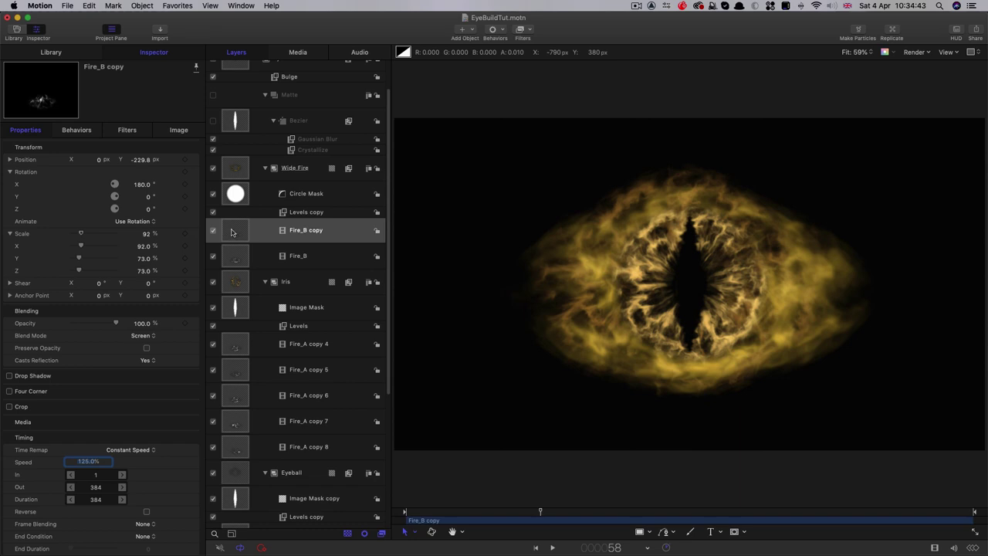
{"action": "left_click_drag", "start_coordinate": [143, 258], "coordinate": [118, 259]}
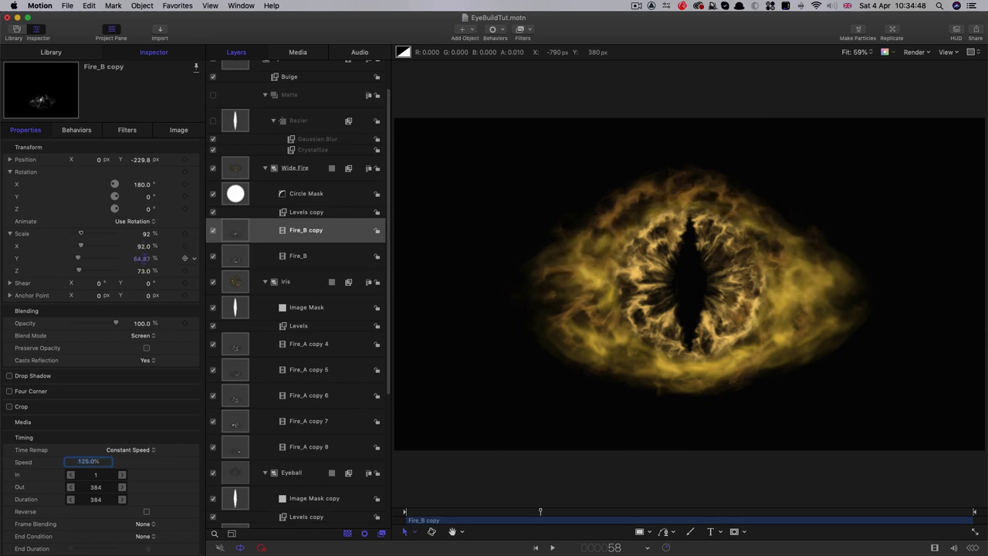
{"action": "left_click", "coordinate": [240, 228]}
Make Fire_B copy 1 play reversed at 135% speed.
{"action": "key", "text": "super+d"}
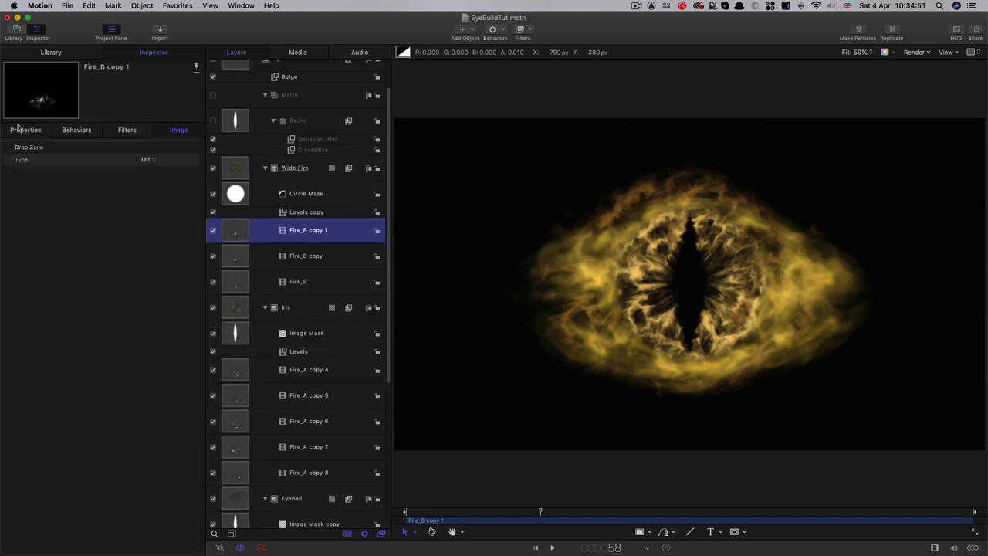
{"action": "left_click", "coordinate": [21, 129]}
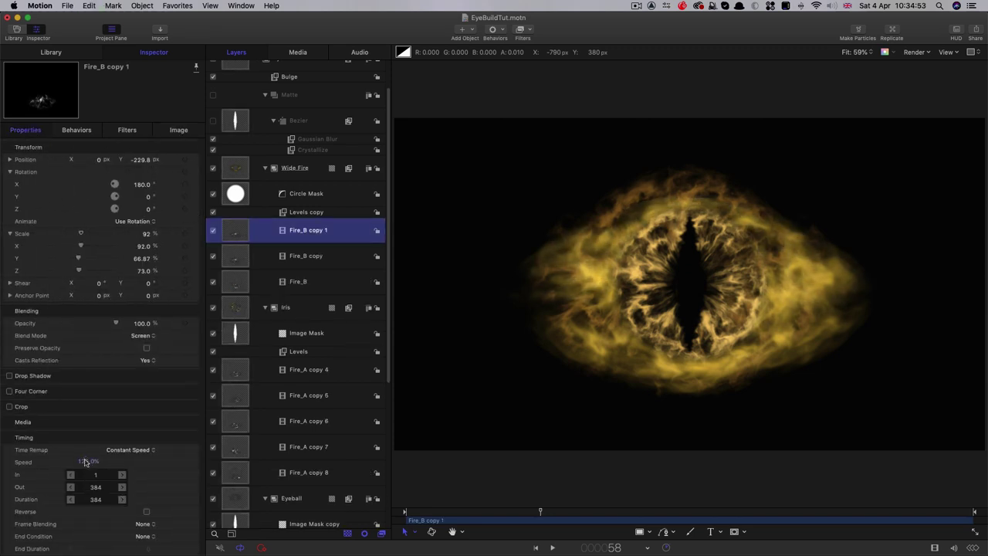
{"action": "left_click", "coordinate": [85, 462]}
{"action": "type", "text": "135"}
{"action": "key", "text": "Return"}
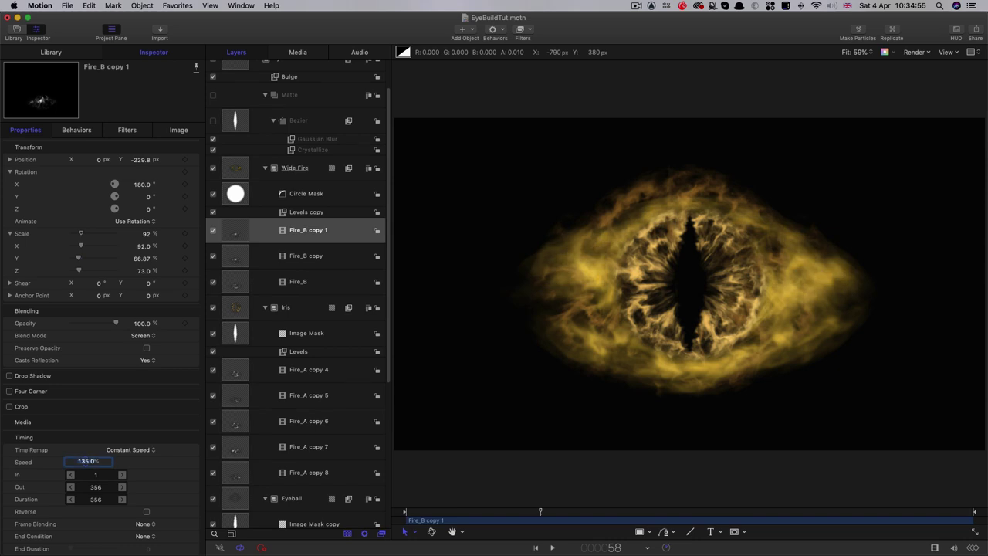
{"action": "left_click", "coordinate": [147, 512]}
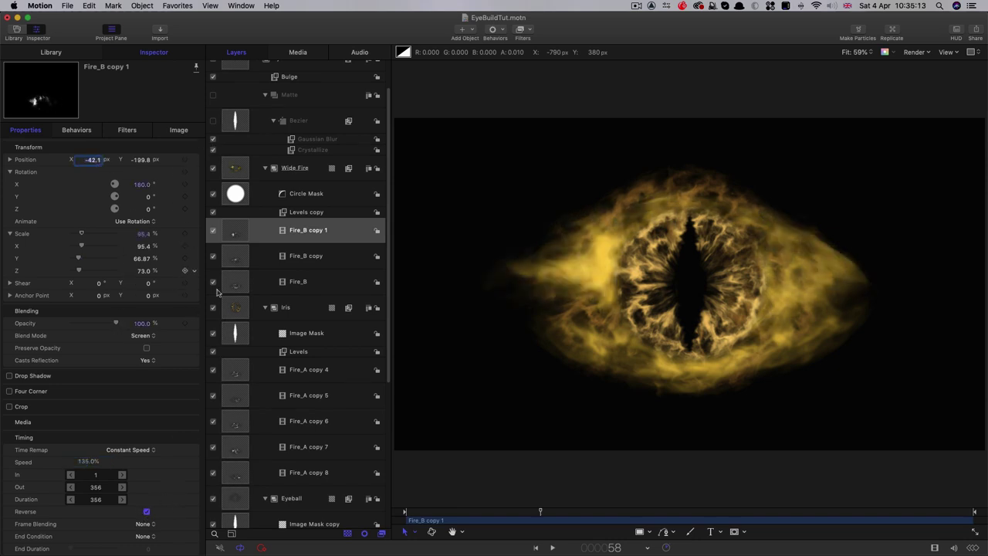
Duplicate it as Fire_B copy 2, upright with rotation X 0, Y 229 and 95% speed.
{"action": "right_click", "coordinate": [255, 233]}
{"action": "left_click", "coordinate": [254, 256]}
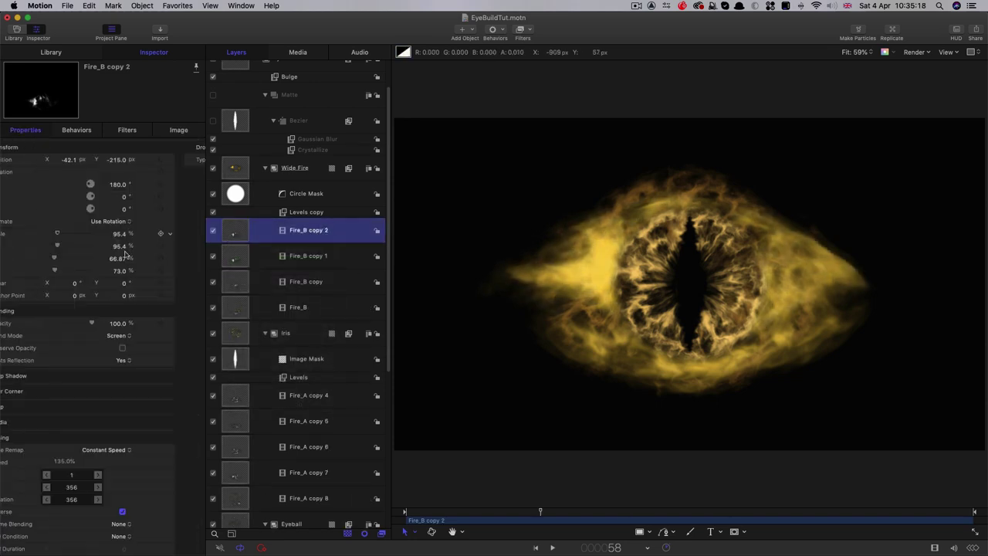
{"action": "double_click", "coordinate": [142, 183]}
{"action": "type", "text": "0"}
{"action": "key", "text": "Return"}
{"action": "left_click_drag", "start_coordinate": [142, 164], "coordinate": [154, 163]}
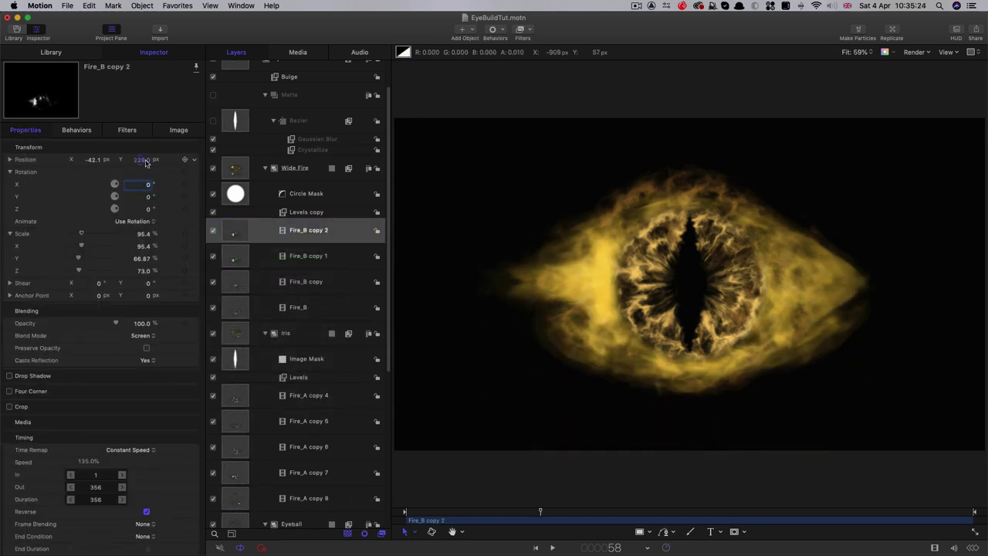
{"action": "double_click", "coordinate": [82, 462]}
{"action": "type", "text": "95"}
{"action": "key", "text": "Return"}
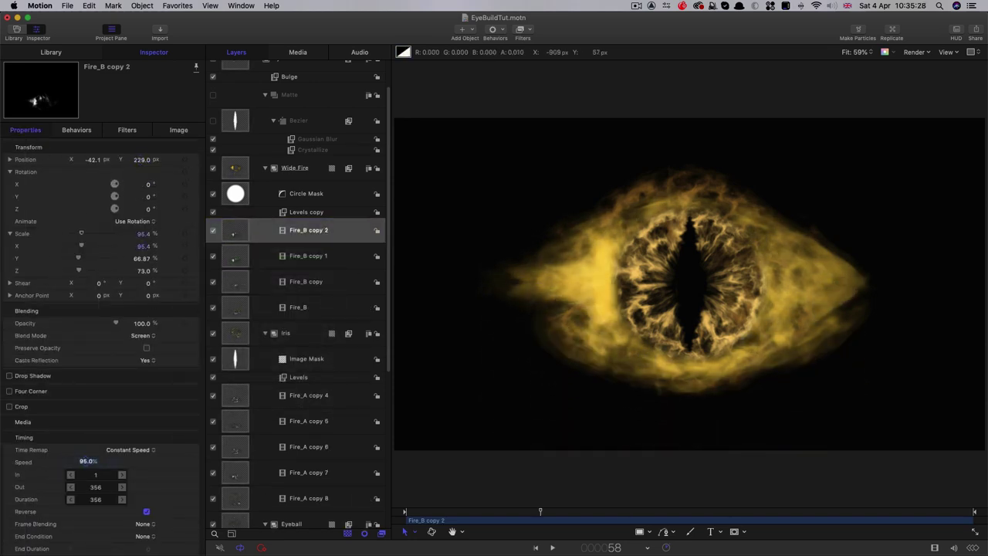
{"action": "key", "text": "space"}
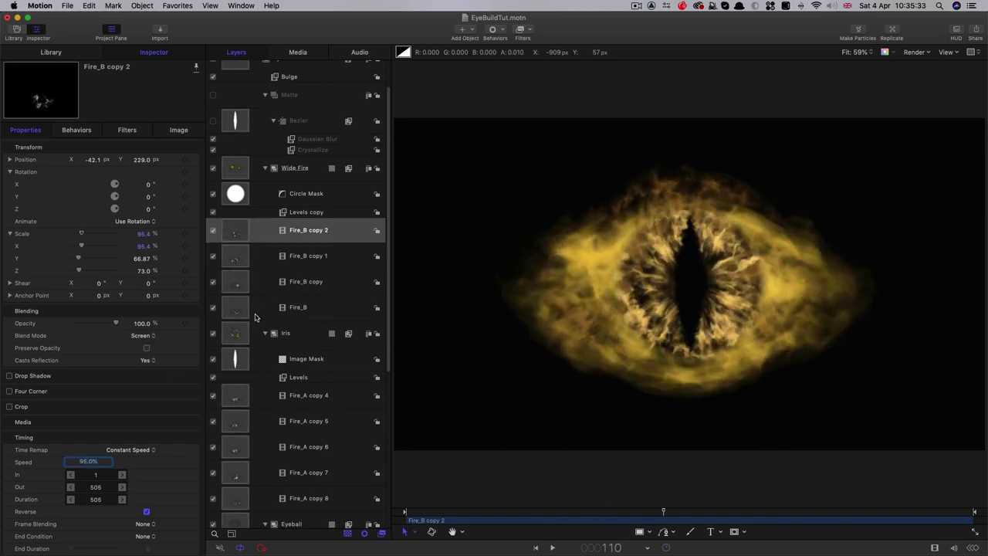
Set the four Fire_B layers to 40% opacity and preview, toggling Wide Fire to compare.
{"action": "left_click", "coordinate": [256, 315], "text": "shift"}
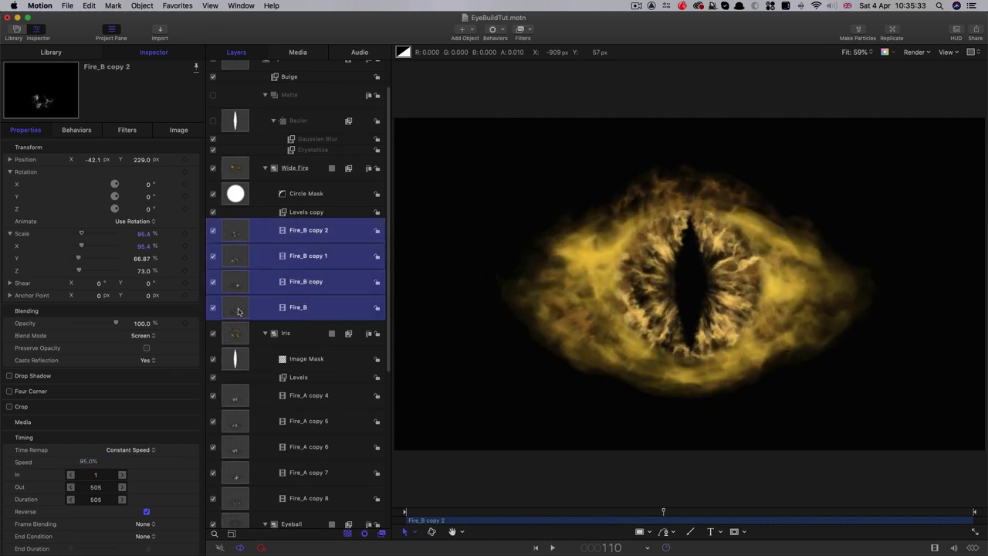
{"action": "double_click", "coordinate": [142, 323]}
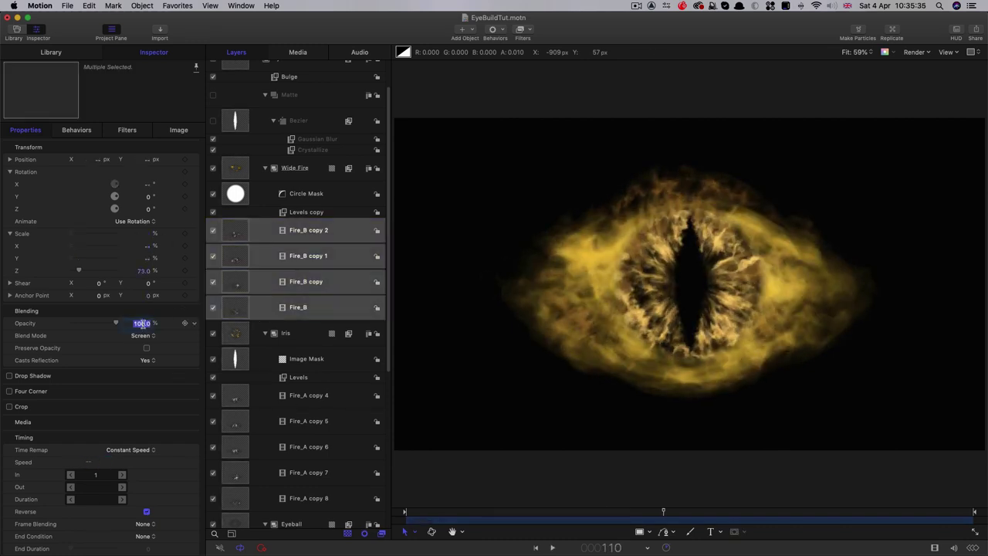
{"action": "type", "text": "40"}
{"action": "key", "text": "Return"}
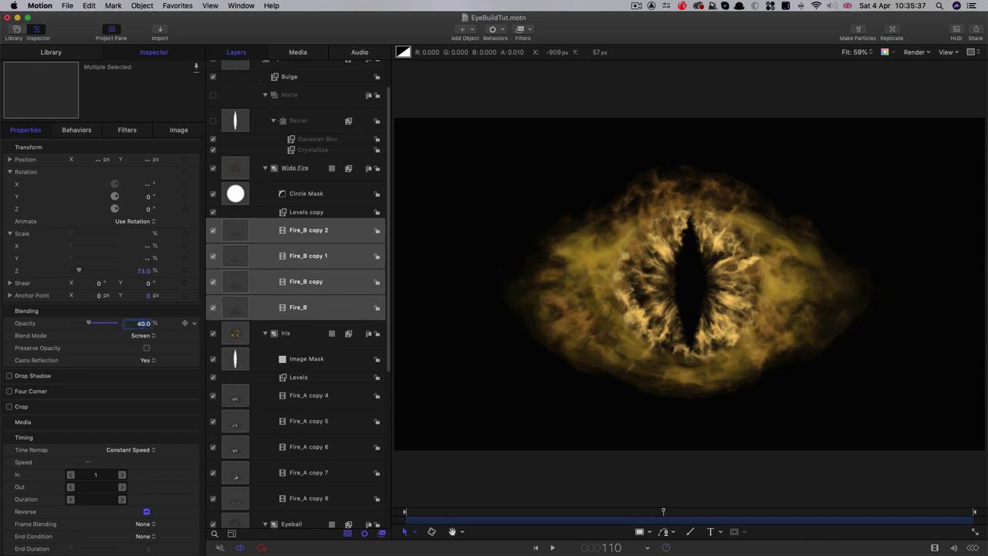
{"action": "key", "text": "space"}
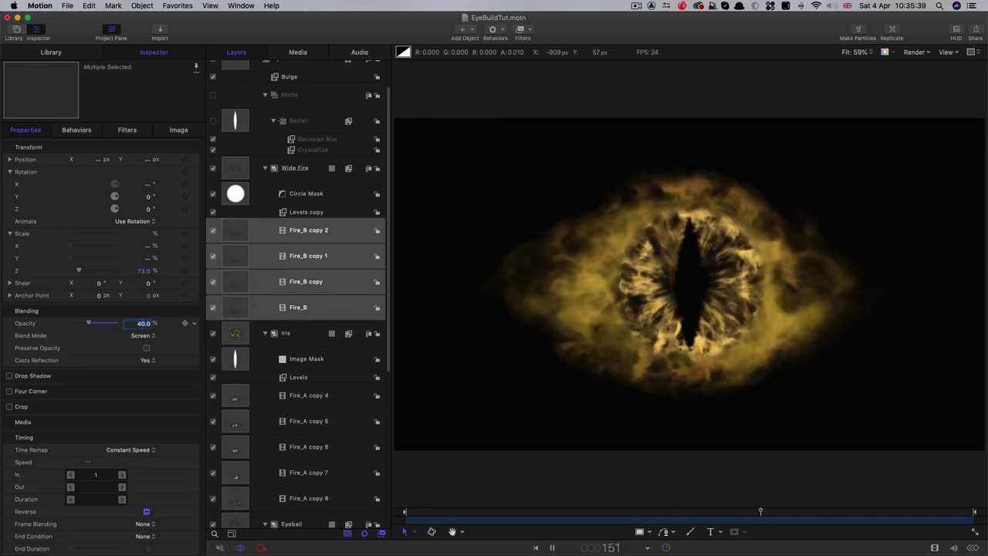
{"action": "key", "text": "space"}
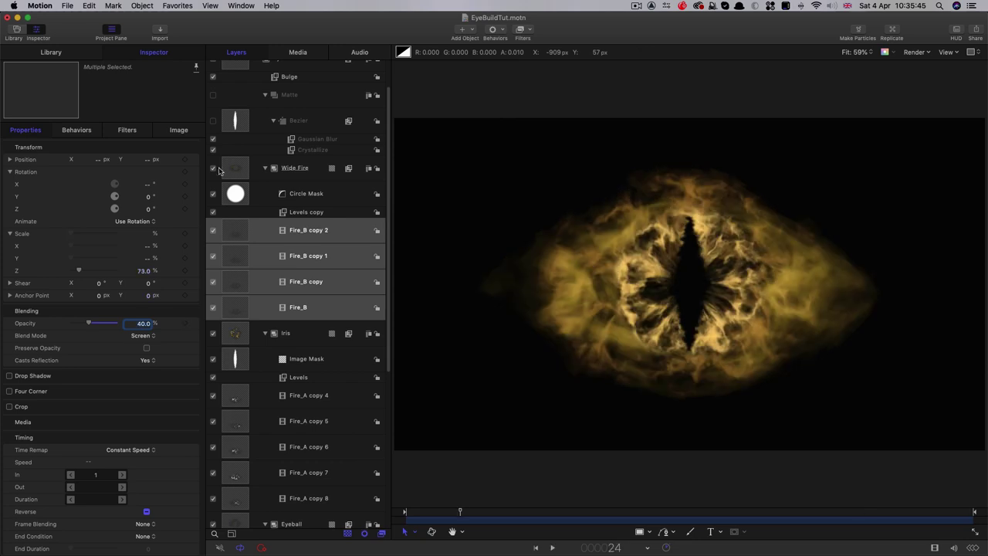
{"action": "left_click", "coordinate": [213, 168]}
{"action": "left_click", "coordinate": [213, 168]}
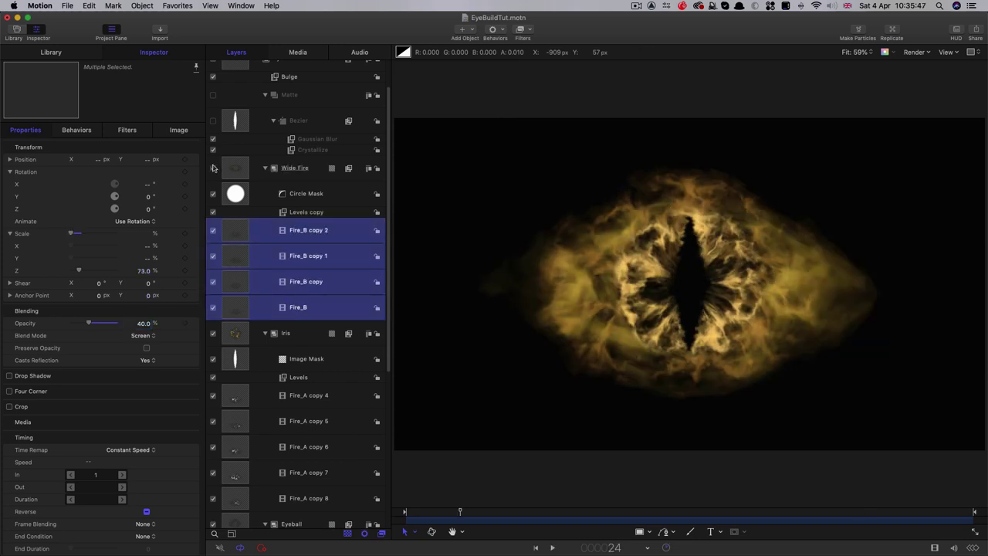
{"action": "key", "text": "space"}
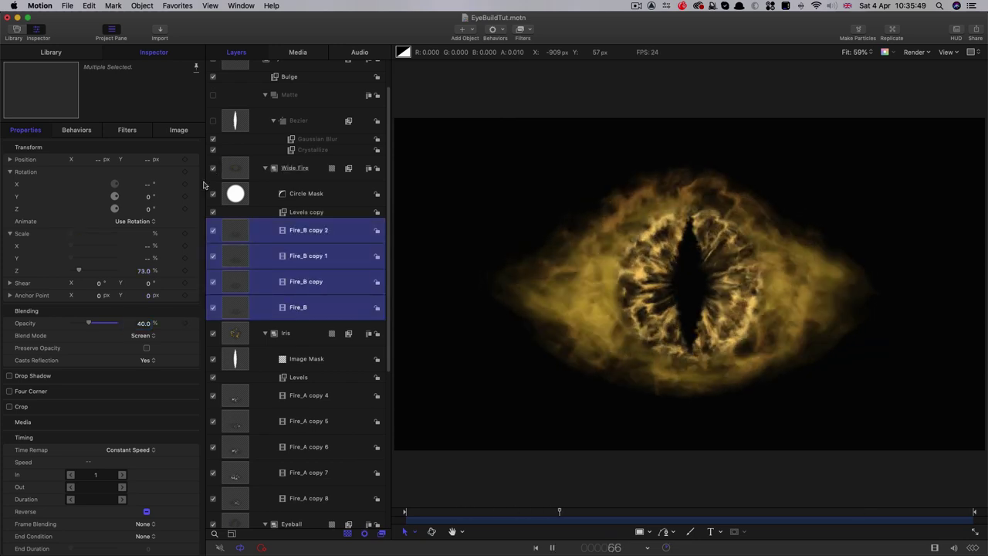
{"action": "key", "text": "space"}
Lower the Fire_B layers' opacity to 30% and play back the result.
{"action": "left_click", "coordinate": [143, 323]}
{"action": "type", "text": "30"}
{"action": "key", "text": "Return"}
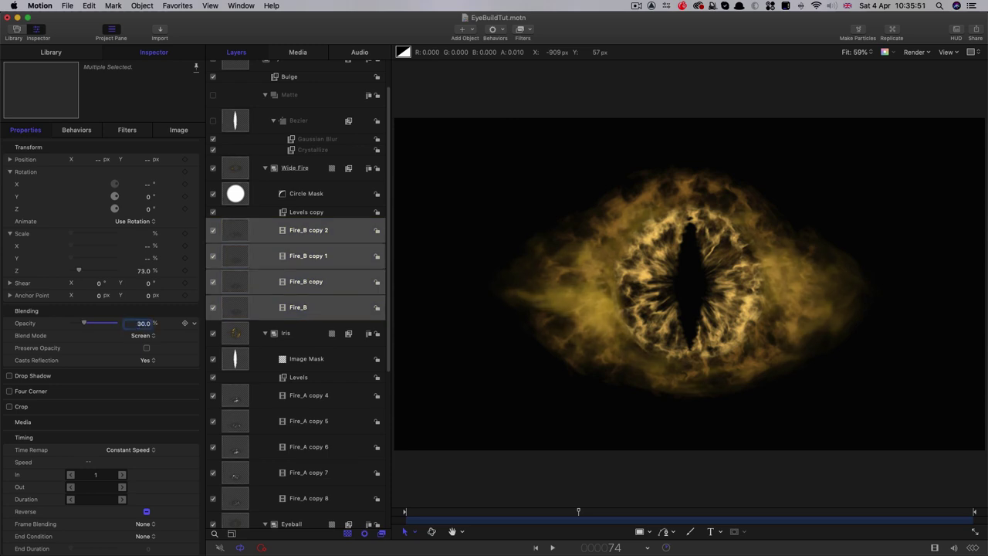
{"action": "key", "text": "space"}
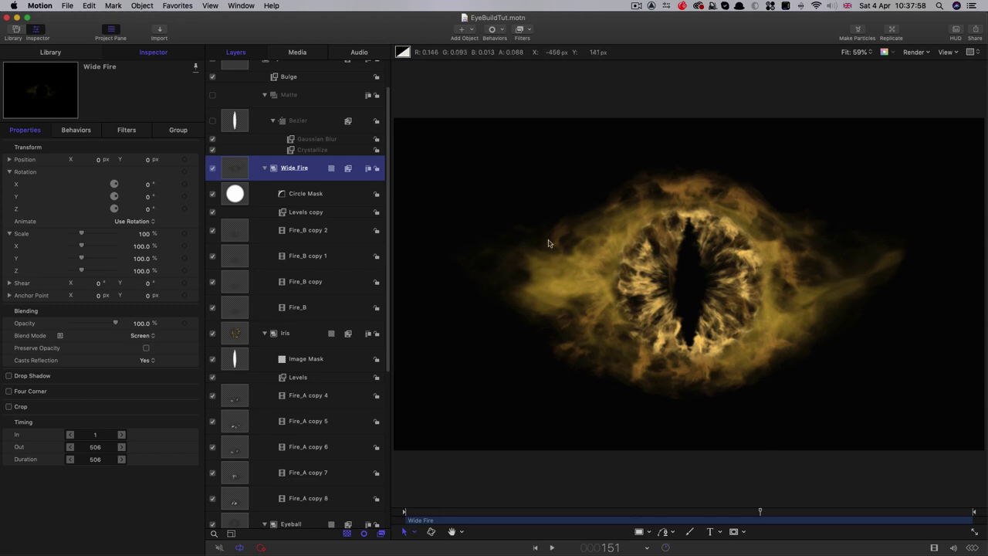
Switch to the FireBuildTut.motn project and duplicate the Fire B group.
{"action": "left_click", "coordinate": [240, 6]}
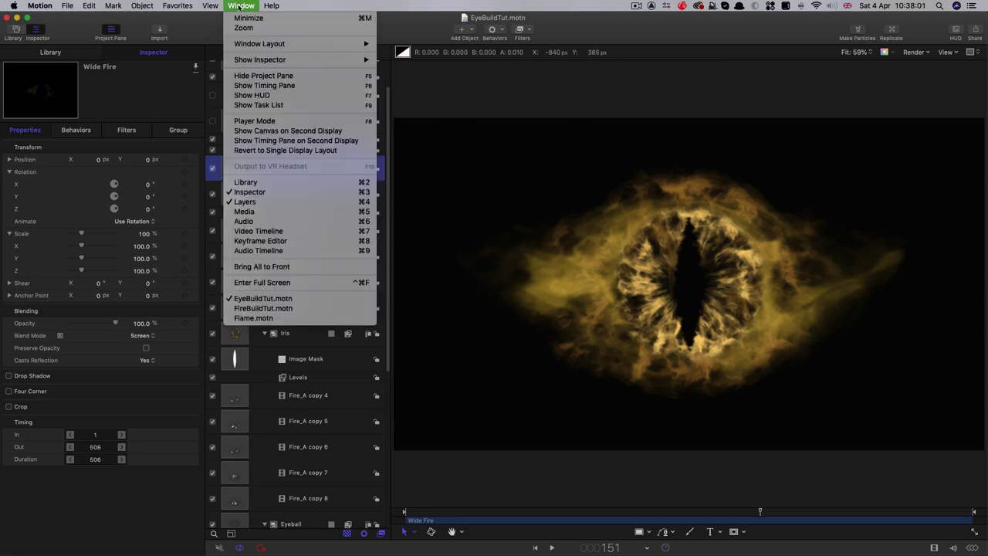
{"action": "left_click", "coordinate": [262, 308]}
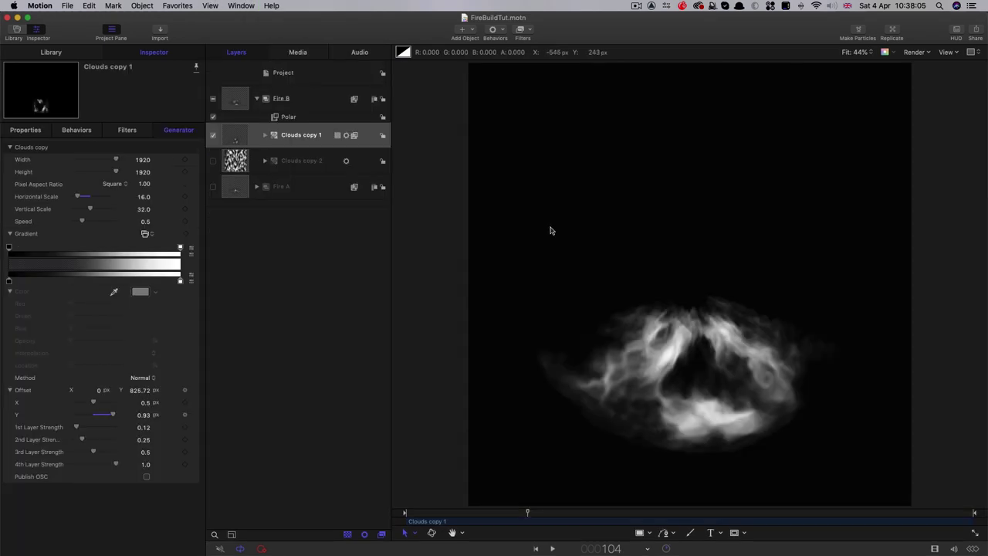
{"action": "left_click", "coordinate": [234, 96]}
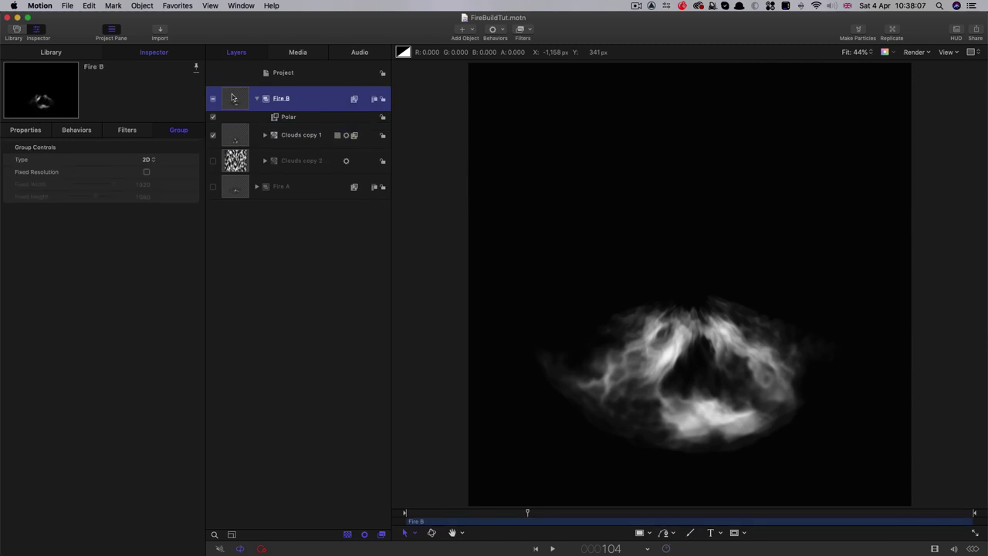
{"action": "right_click", "coordinate": [233, 97]}
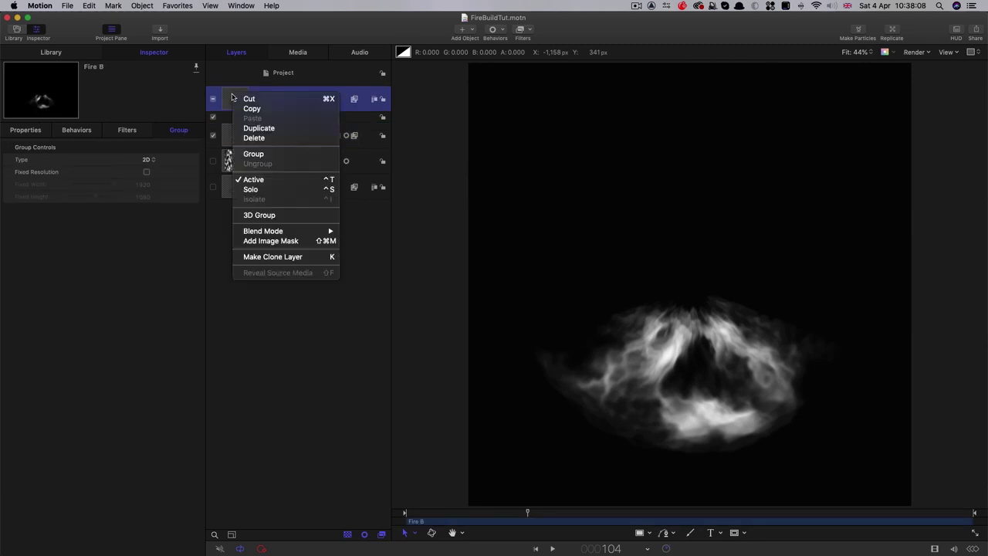
{"action": "left_click", "coordinate": [257, 128]}
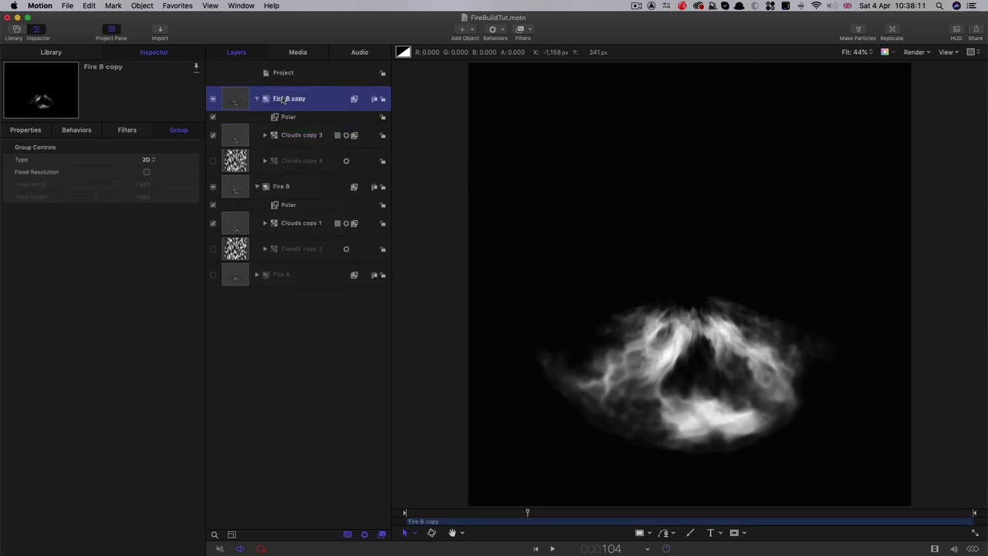
Rename the duplicate Flames and expand it to show its layers.
{"action": "double_click", "coordinate": [283, 98]}
{"action": "type", "text": "Flames"}
{"action": "key", "text": "Return"}
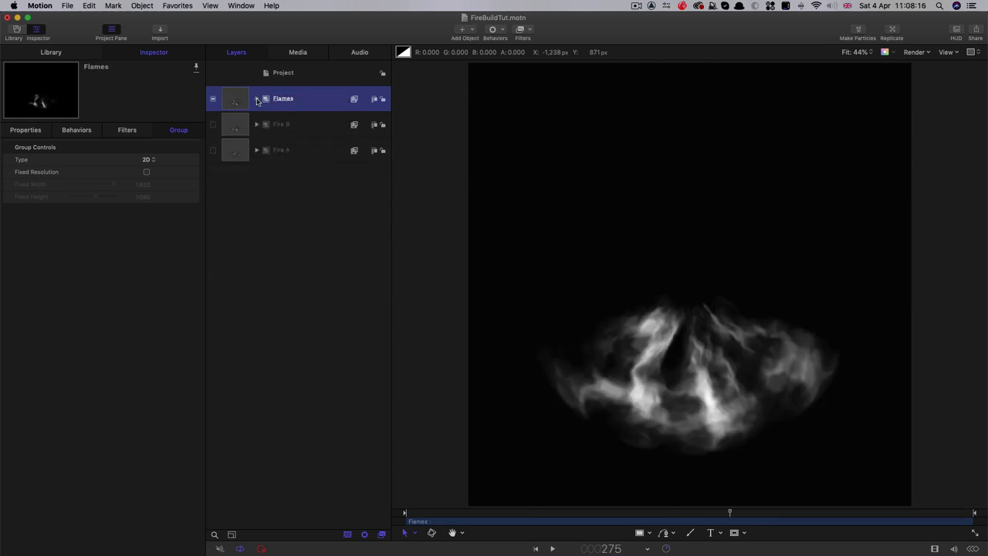
{"action": "left_click", "coordinate": [257, 100]}
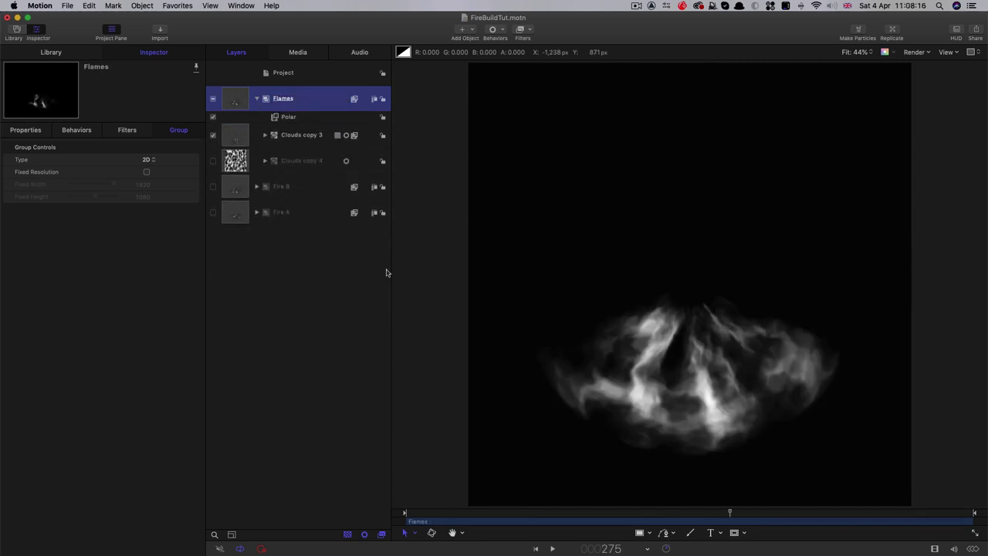
Give Clouds copy 4 horizontal scale 8 and speed 1, moving its gradient stops to about 11% and 94%.
{"action": "left_click", "coordinate": [238, 167]}
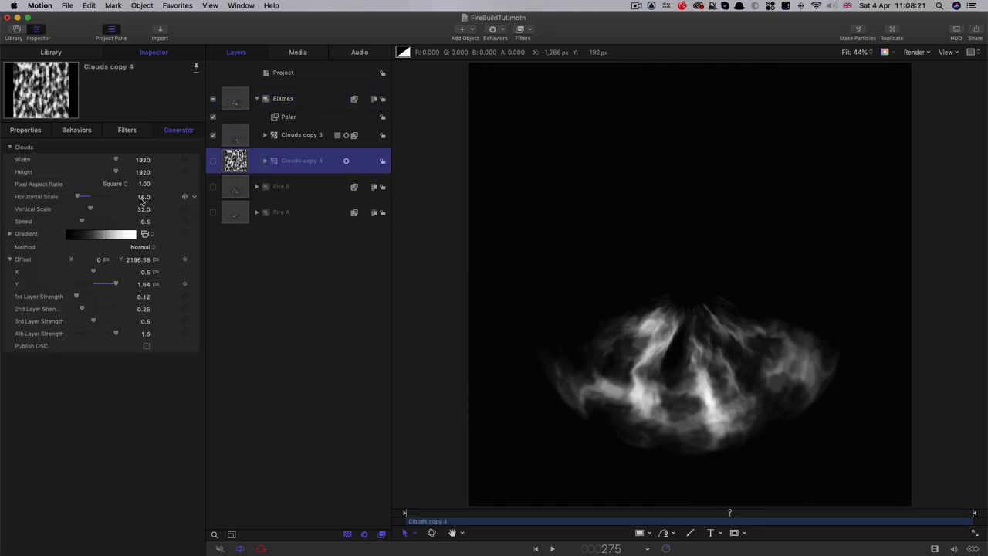
{"action": "left_click", "coordinate": [142, 198]}
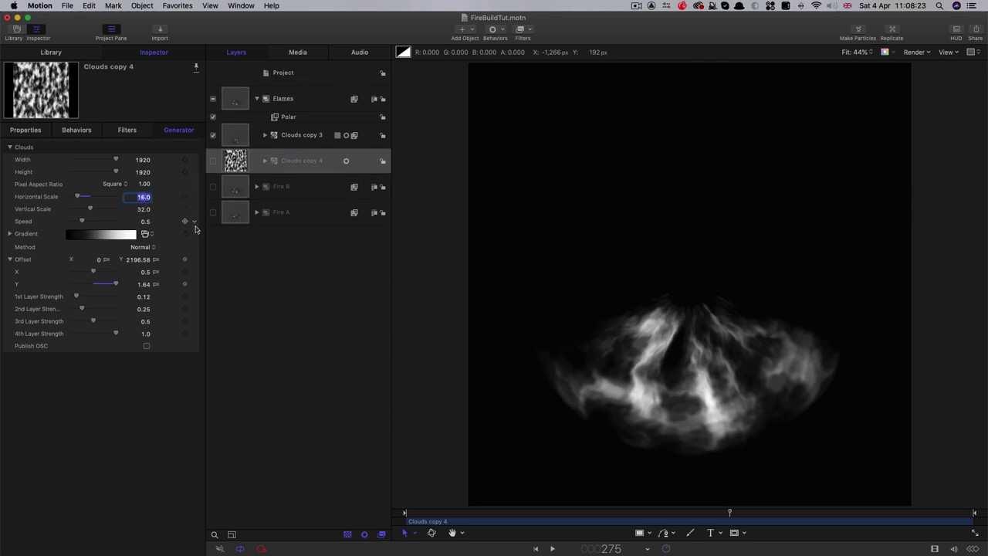
{"action": "type", "text": "8"}
{"action": "key", "text": "Tab"}
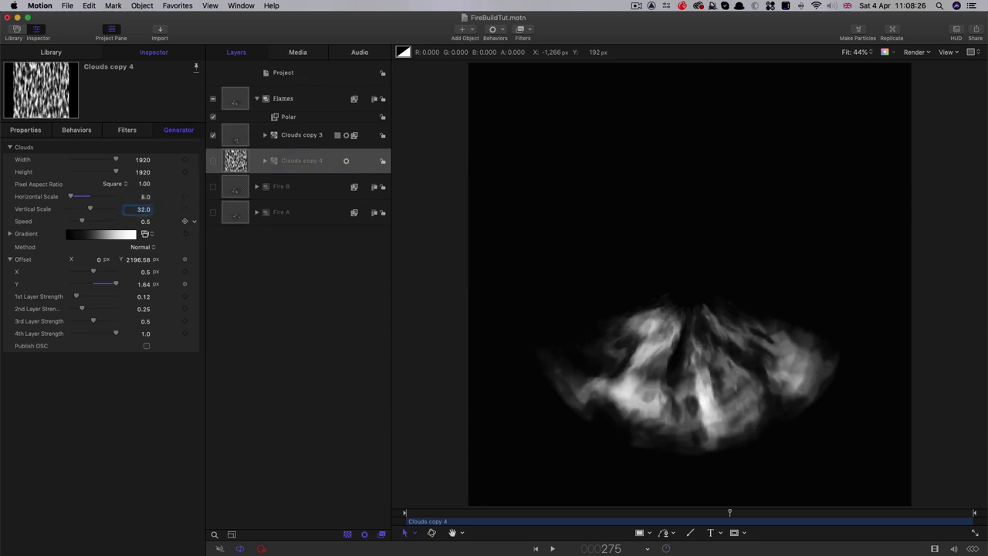
{"action": "left_click", "coordinate": [145, 222]}
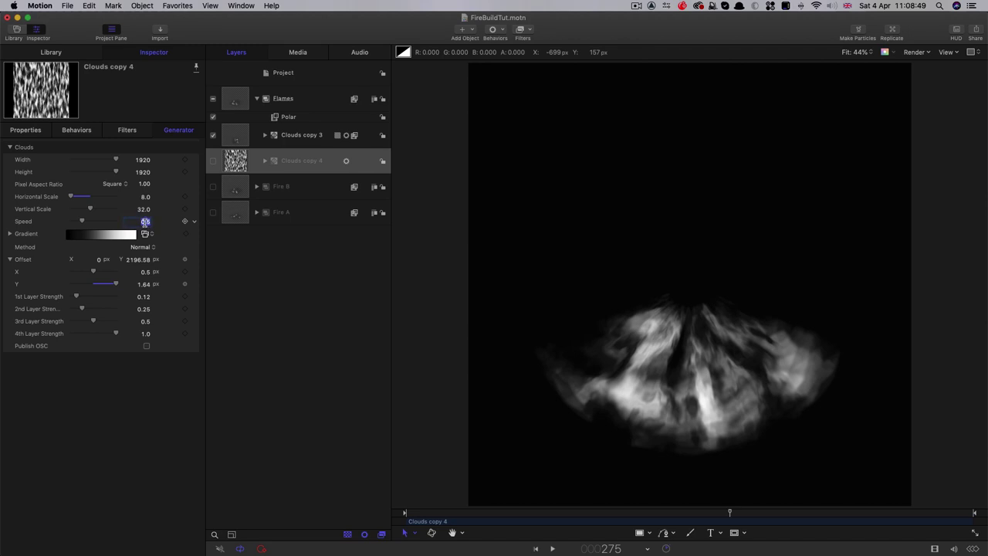
{"action": "type", "text": "1"}
{"action": "key", "text": "Return"}
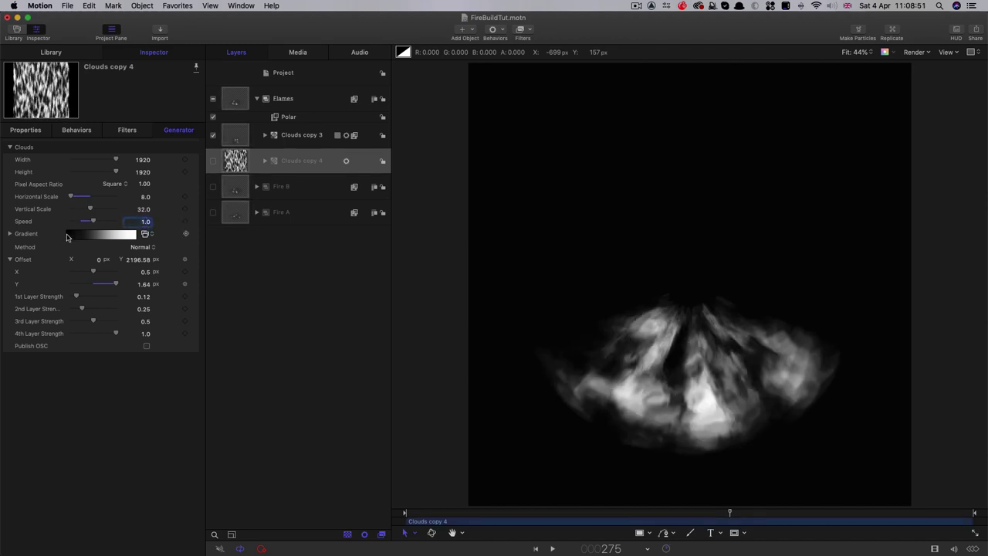
{"action": "left_click", "coordinate": [10, 234]}
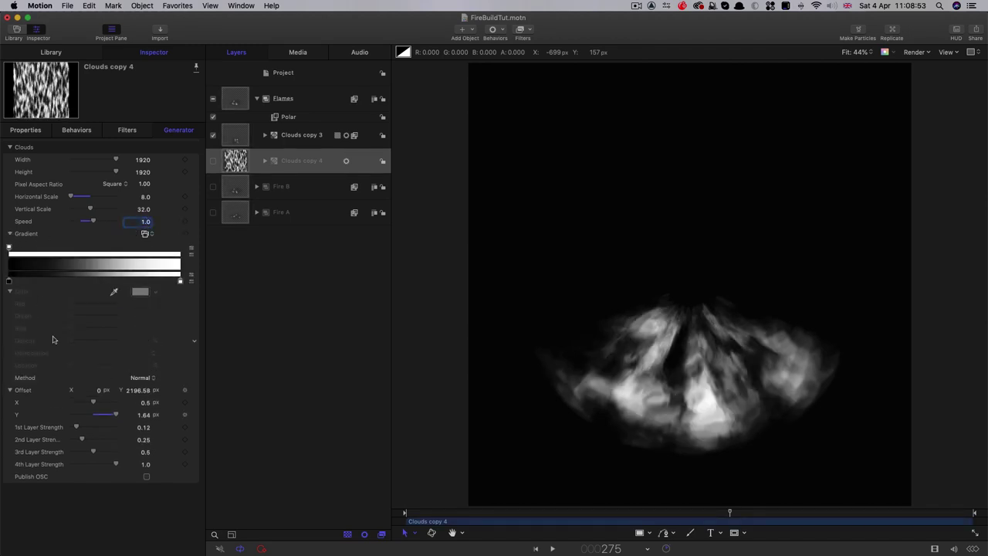
{"action": "left_click_drag", "start_coordinate": [10, 281], "coordinate": [43, 283]}
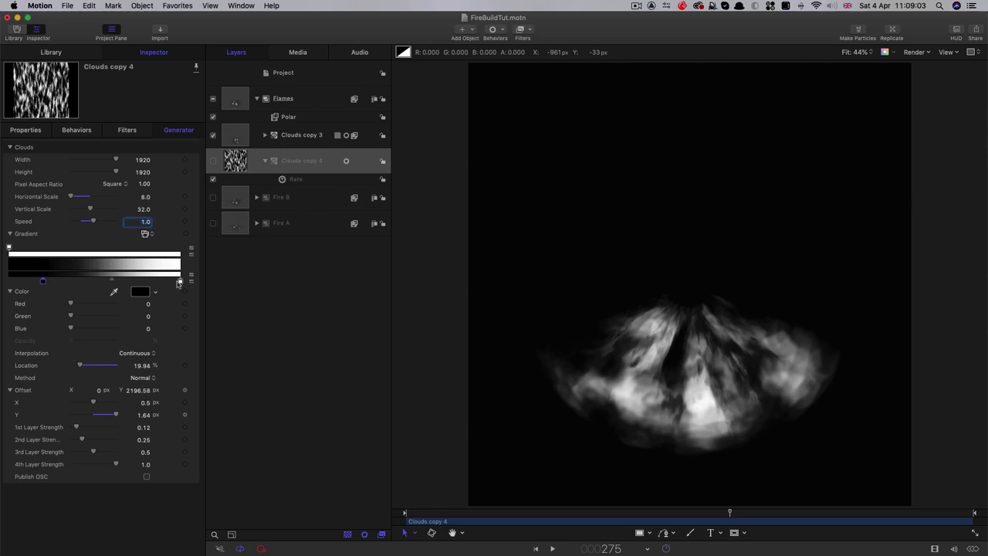
{"action": "left_click_drag", "start_coordinate": [180, 281], "coordinate": [166, 287]}
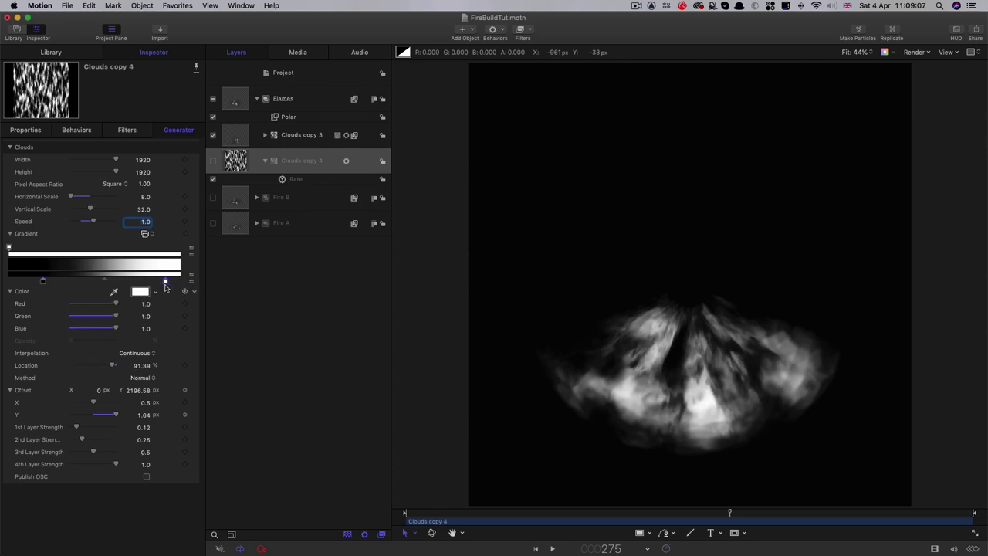
Set Clouds copy 3 to horizontal scale 8 and speed 1.0.
{"action": "left_click", "coordinate": [265, 135]}
{"action": "left_click", "coordinate": [237, 135]}
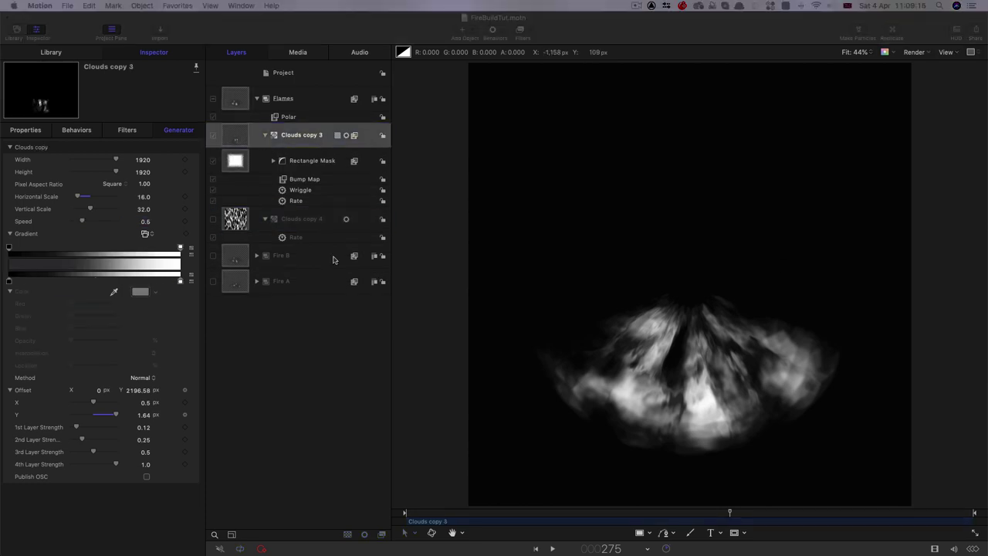
{"action": "double_click", "coordinate": [143, 197]}
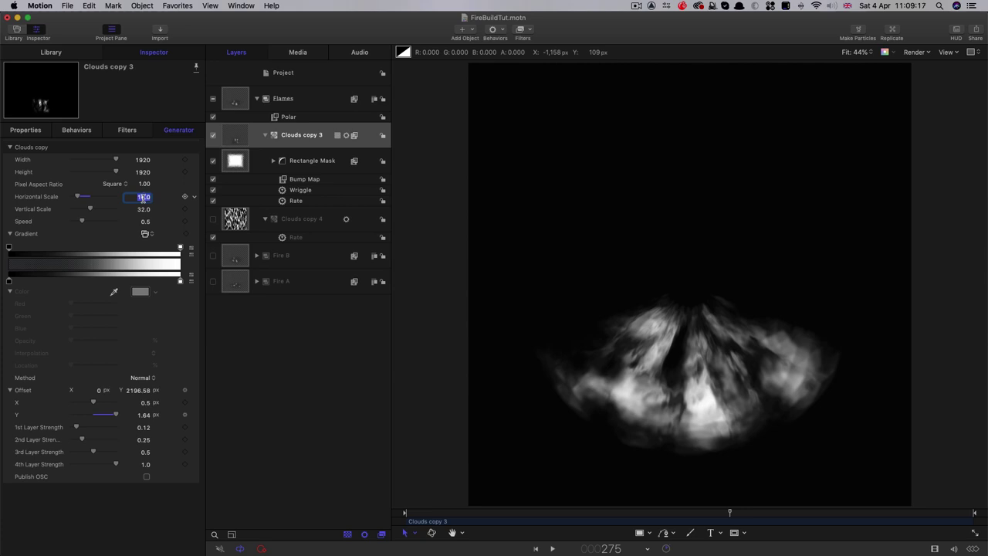
{"action": "type", "text": "8"}
{"action": "key", "text": "Tab"}
{"action": "key", "text": "Tab"}
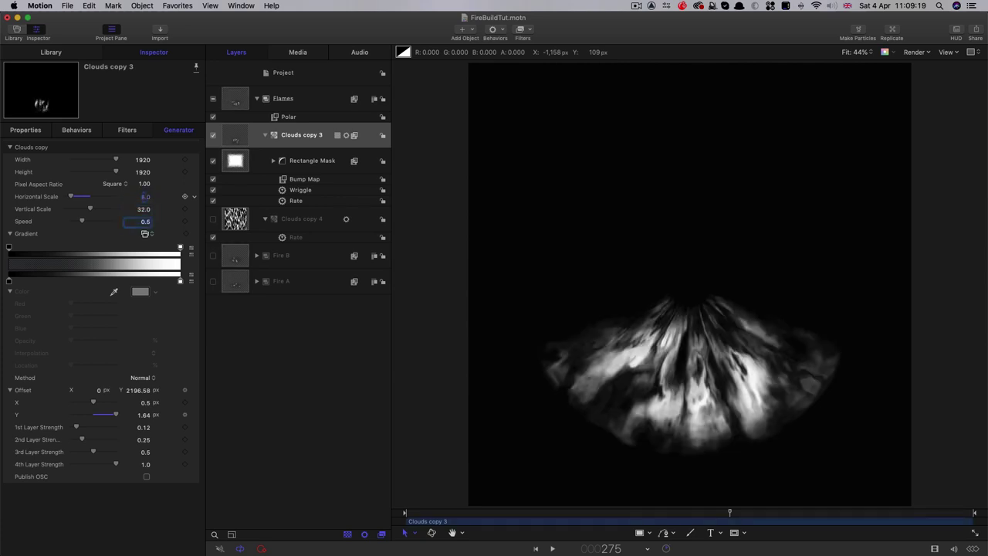
{"action": "type", "text": "1"}
{"action": "key", "text": "Return"}
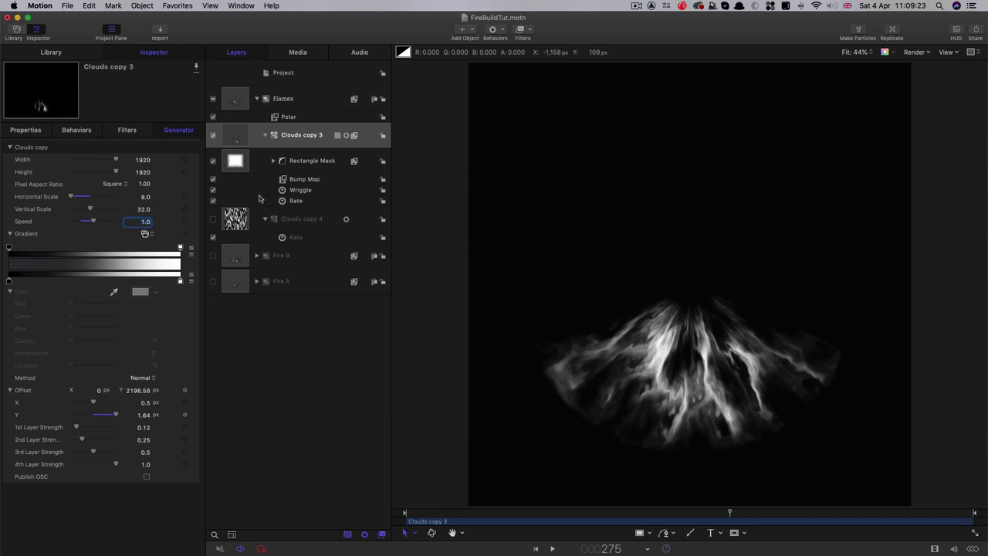
Turn off Wriggle, set the top opacity stop to 50% and remove the bottom-left opacity stop.
{"action": "left_click", "coordinate": [213, 190]}
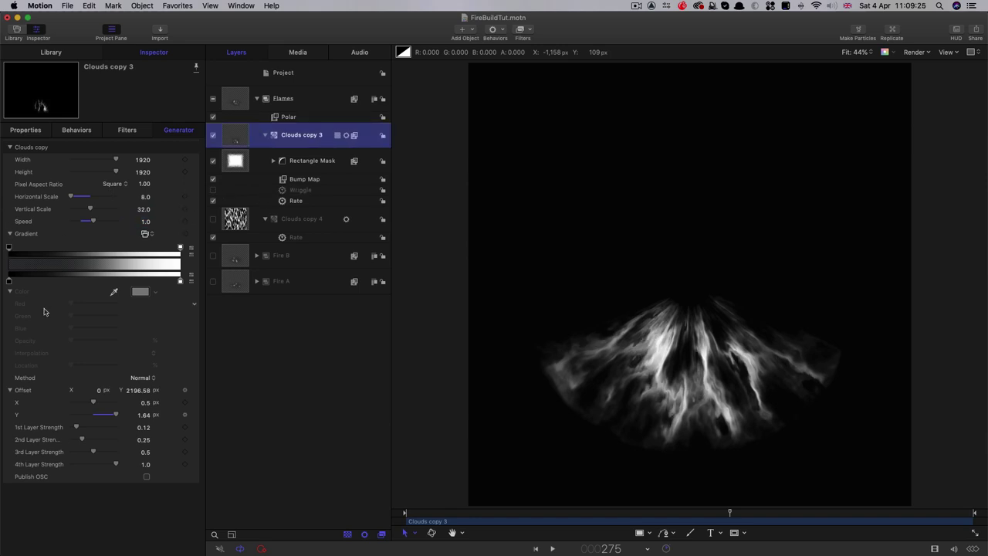
{"action": "left_click", "coordinate": [10, 248]}
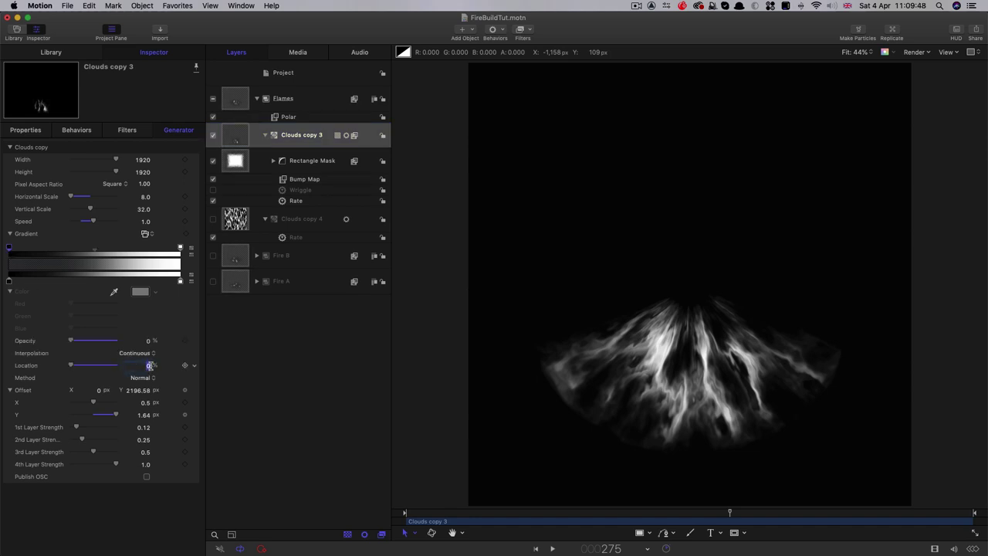
{"action": "type", "text": "50"}
{"action": "key", "text": "Return"}
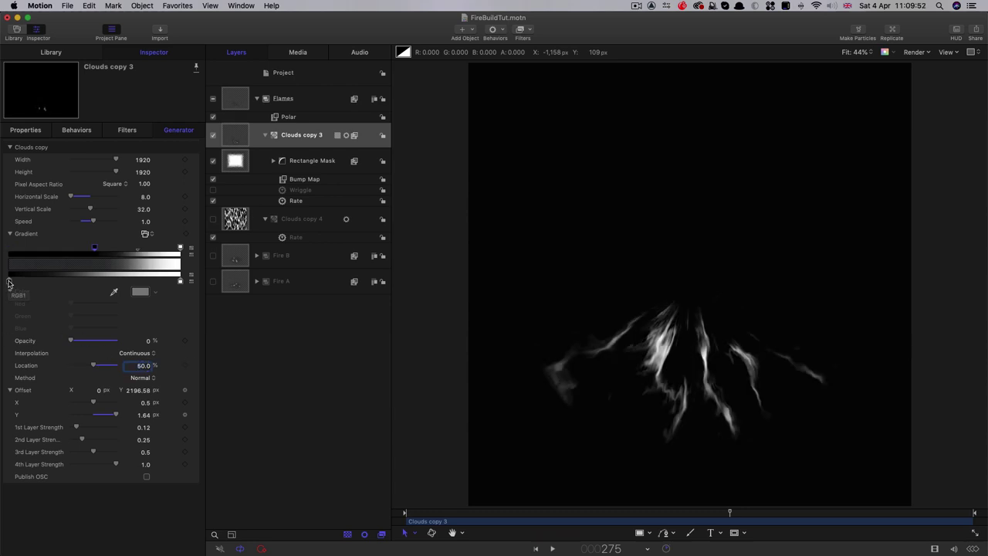
{"action": "left_click_drag", "start_coordinate": [9, 282], "coordinate": [1, 307]}
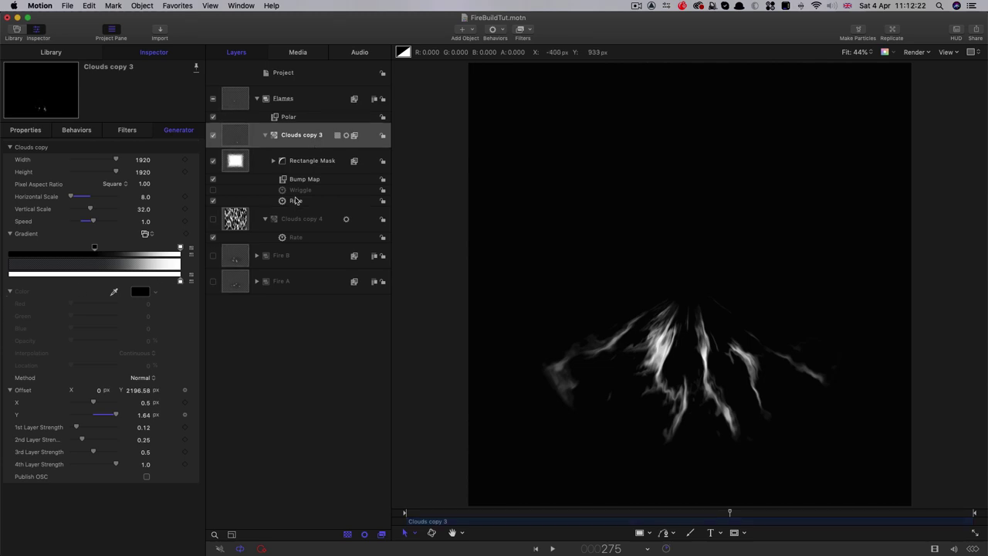
Replace the old Wriggle with a new Wriggle behaviour on the opacity stop's Location.
{"action": "left_click", "coordinate": [296, 190]}
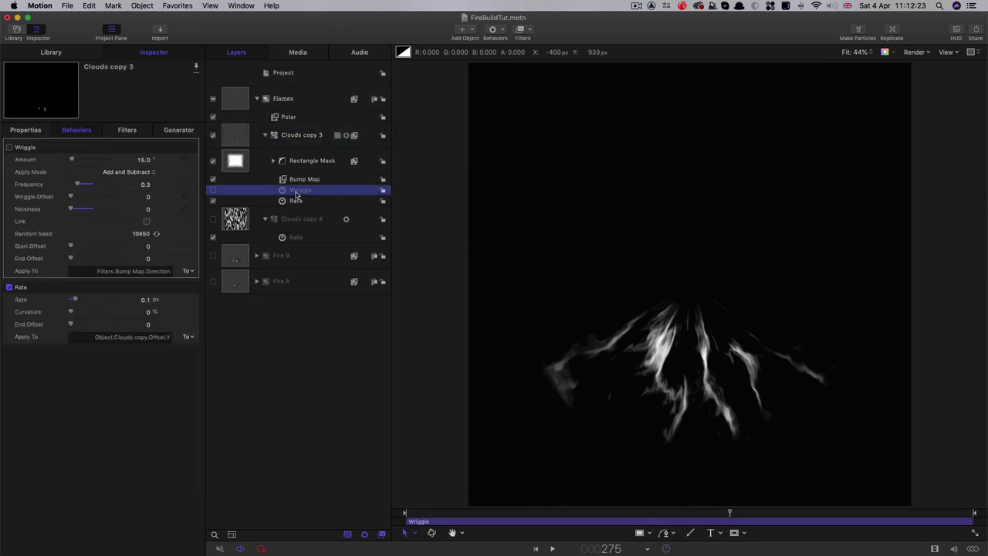
{"action": "key", "text": "Delete"}
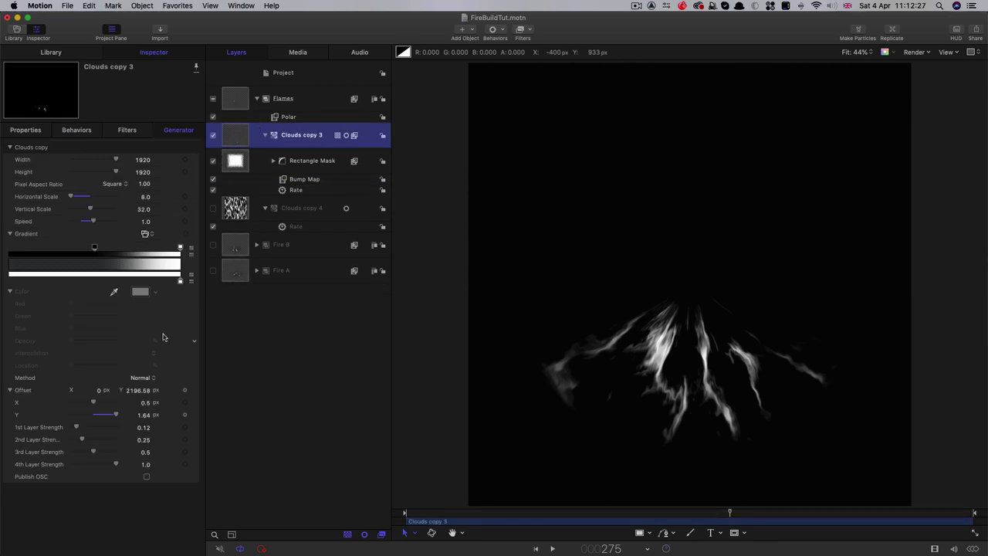
{"action": "left_click", "coordinate": [95, 248]}
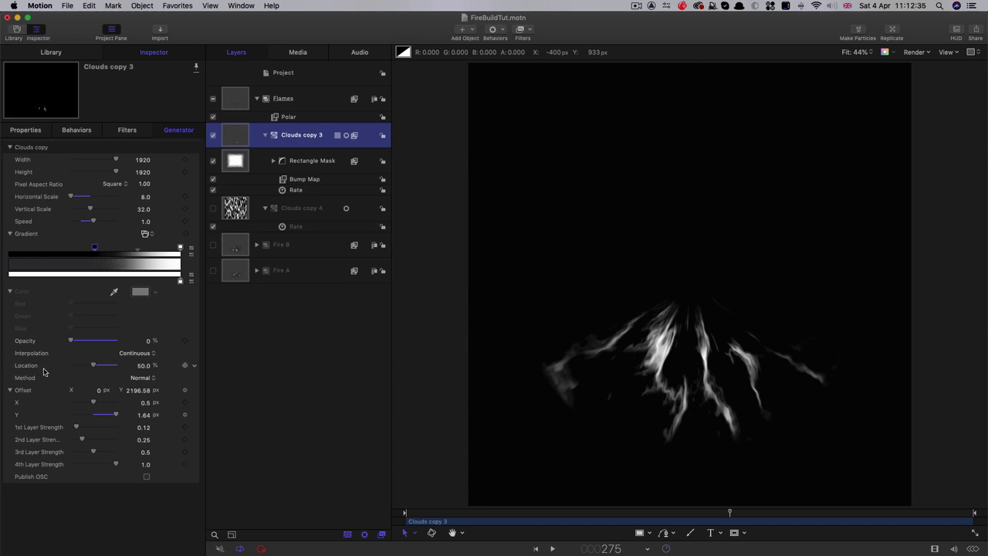
{"action": "left_click", "coordinate": [194, 367]}
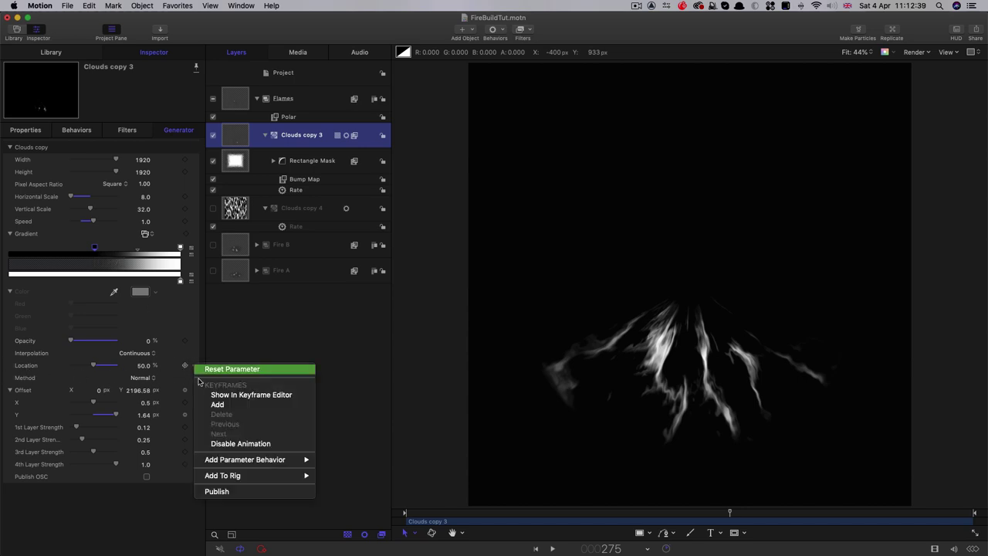
{"action": "mouse_move", "coordinate": [255, 459]}
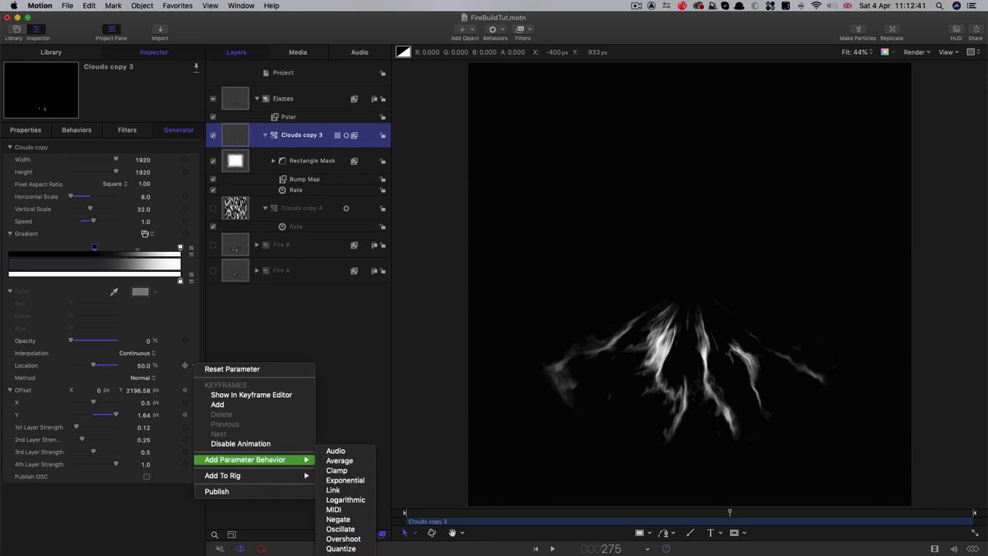
{"action": "left_click", "coordinate": [339, 544]}
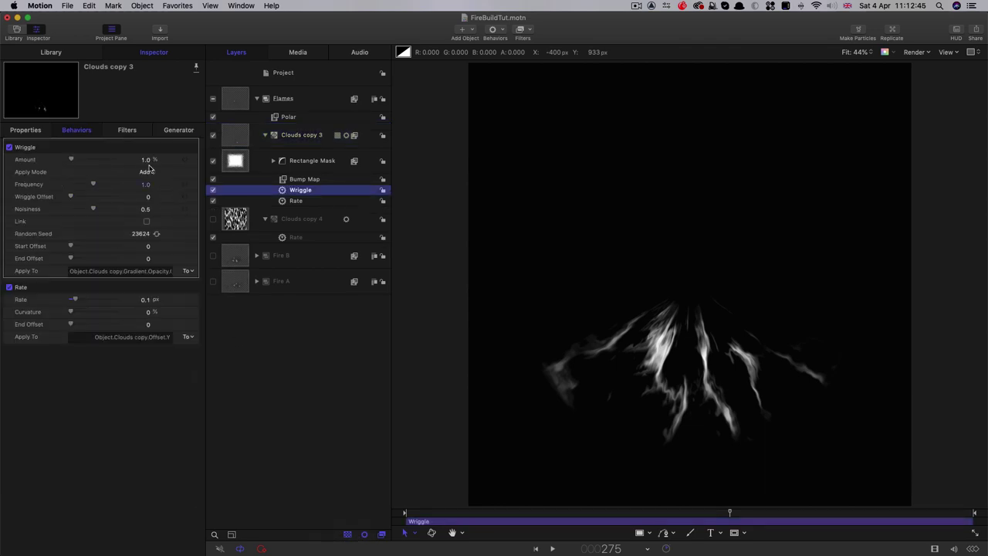
Set Wriggle Amount 45, Frequency 1.5 and Noisiness 0.3, then play the preview.
{"action": "left_click", "coordinate": [145, 160]}
{"action": "double_click", "coordinate": [145, 160]}
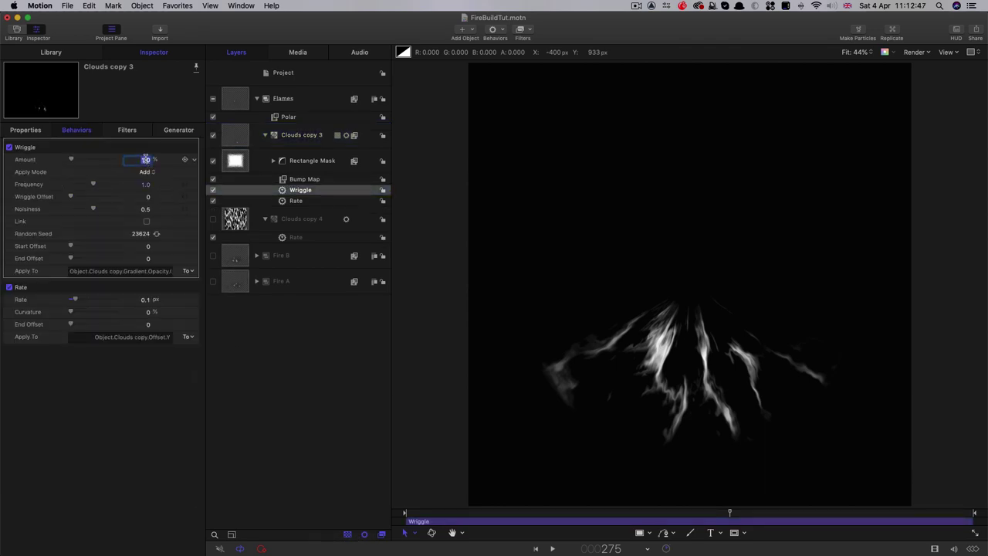
{"action": "type", "text": "45"}
{"action": "key", "text": "Return"}
{"action": "left_click", "coordinate": [144, 185]}
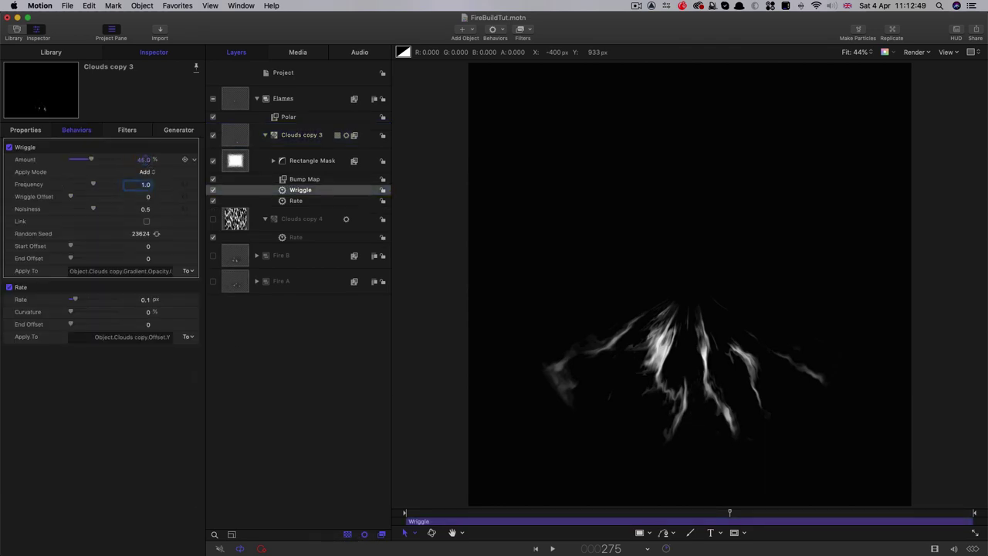
{"action": "type", "text": "1.5"}
{"action": "key", "text": "Tab"}
{"action": "key", "text": "Tab"}
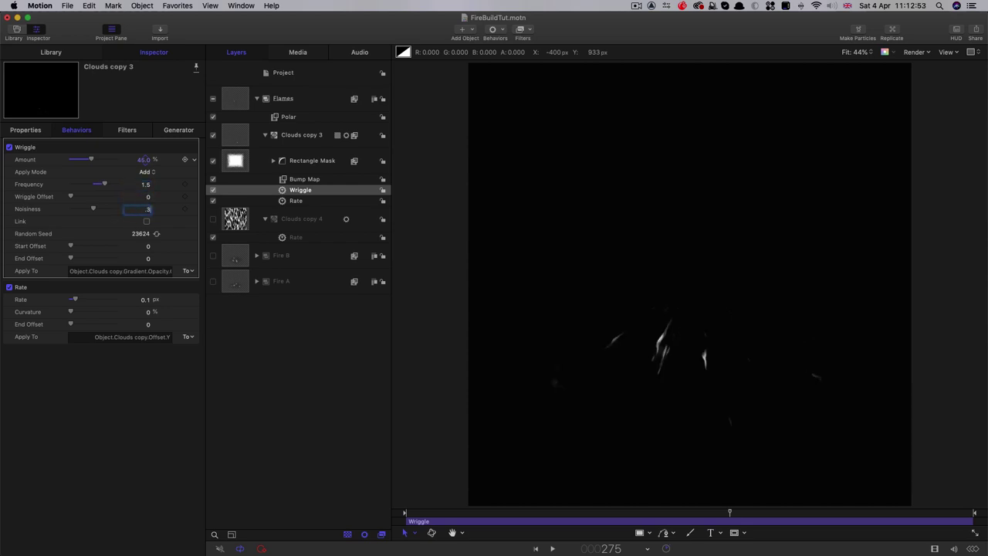
{"action": "key", "text": "Return"}
{"action": "key", "text": "space"}
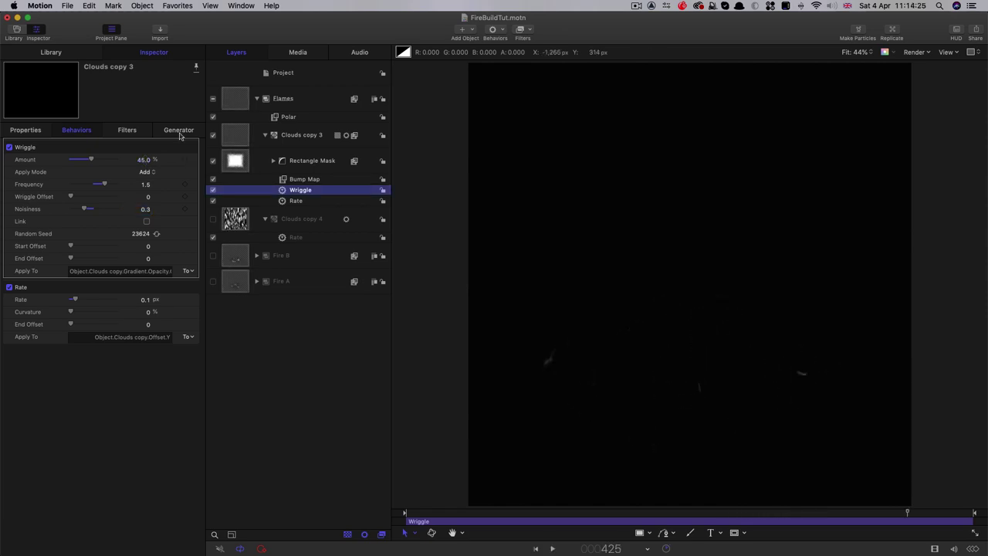
Set Clouds copy 3's 1st, 2nd and 3rd Layer Strength to 0.5, 1.0 and 1.0.
{"action": "left_click", "coordinate": [178, 130]}
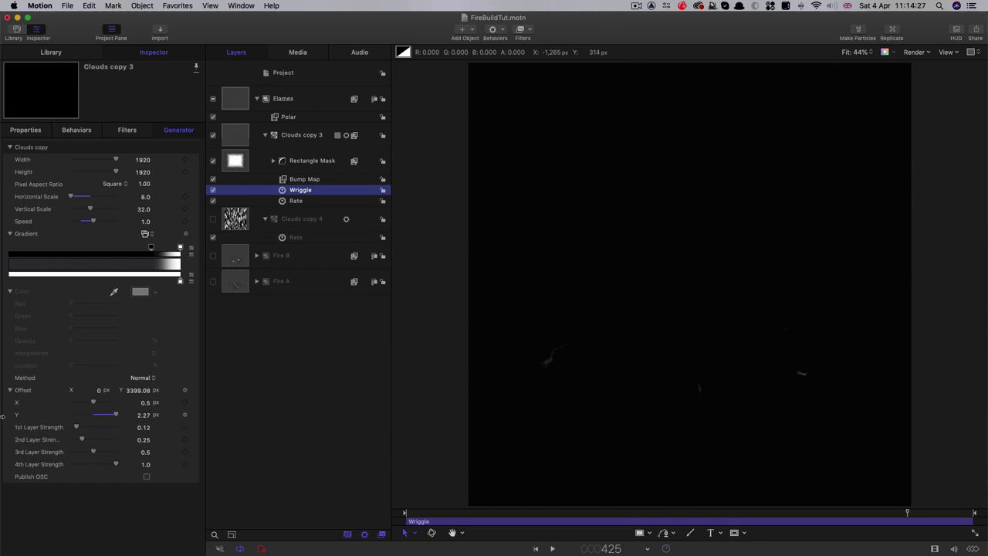
{"action": "double_click", "coordinate": [143, 428]}
{"action": "key", "text": "BackSpace"}
{"action": "type", "text": ".5"}
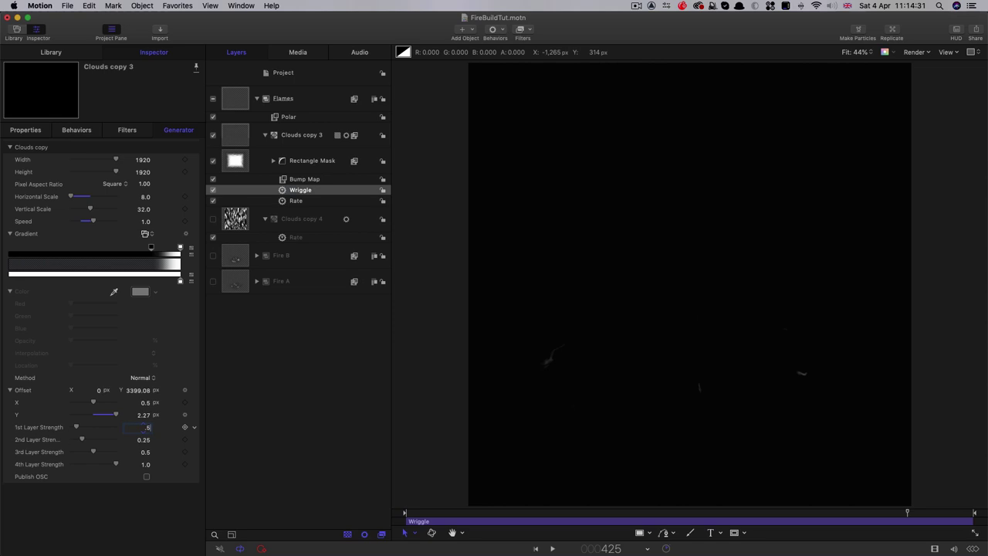
{"action": "key", "text": "Tab"}
{"action": "type", "text": "1"}
{"action": "key", "text": "Return"}
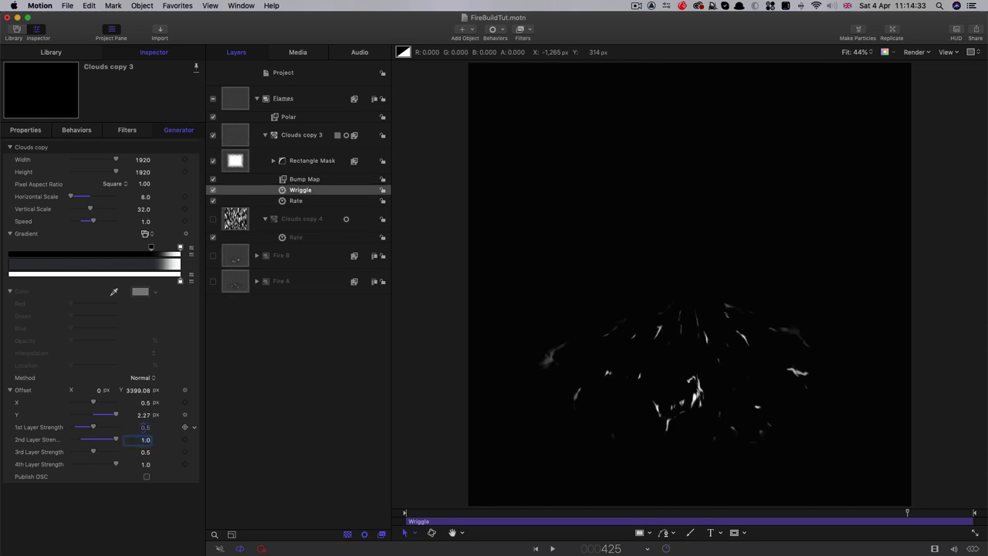
{"action": "key", "text": "Tab"}
{"action": "type", "text": "1"}
{"action": "key", "text": "Return"}
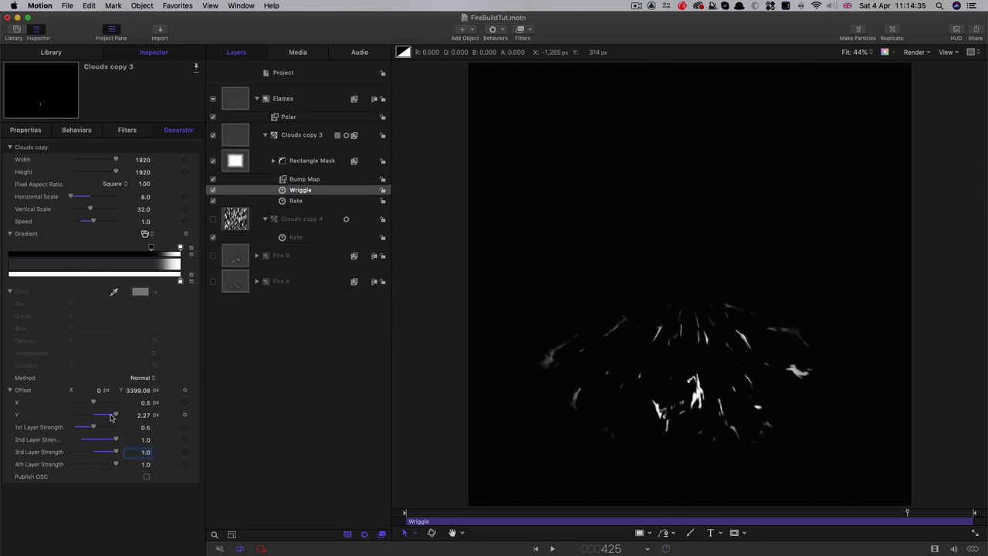
Play the flames from near the start, then stop playback.
{"action": "left_click", "coordinate": [538, 512]}
{"action": "key", "text": "space"}
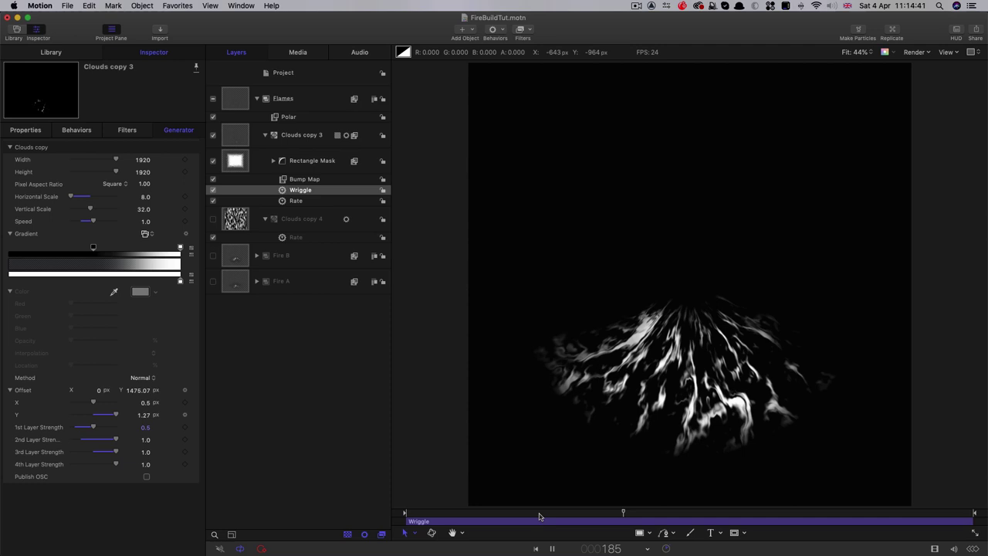
{"action": "key", "text": "space"}
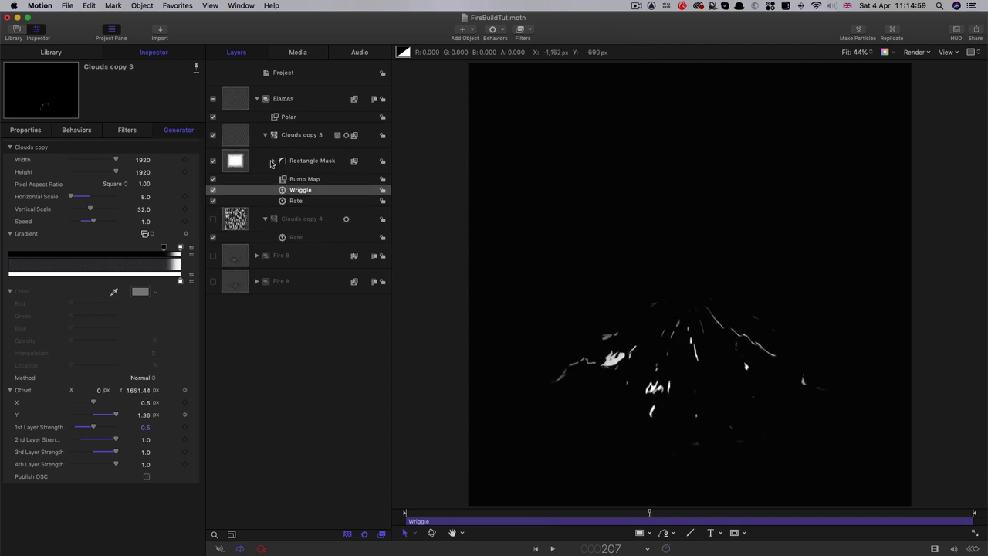
Set the Bump Map filter to Direction 90 and Amount 0.2.
{"action": "left_click", "coordinate": [132, 130]}
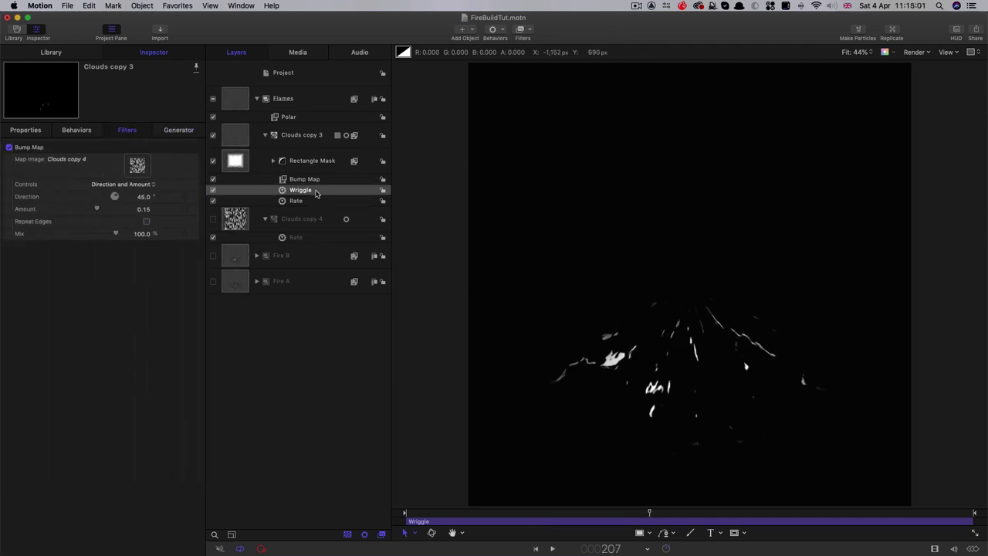
{"action": "left_click", "coordinate": [143, 197]}
{"action": "type", "text": "90"}
{"action": "key", "text": "Tab"}
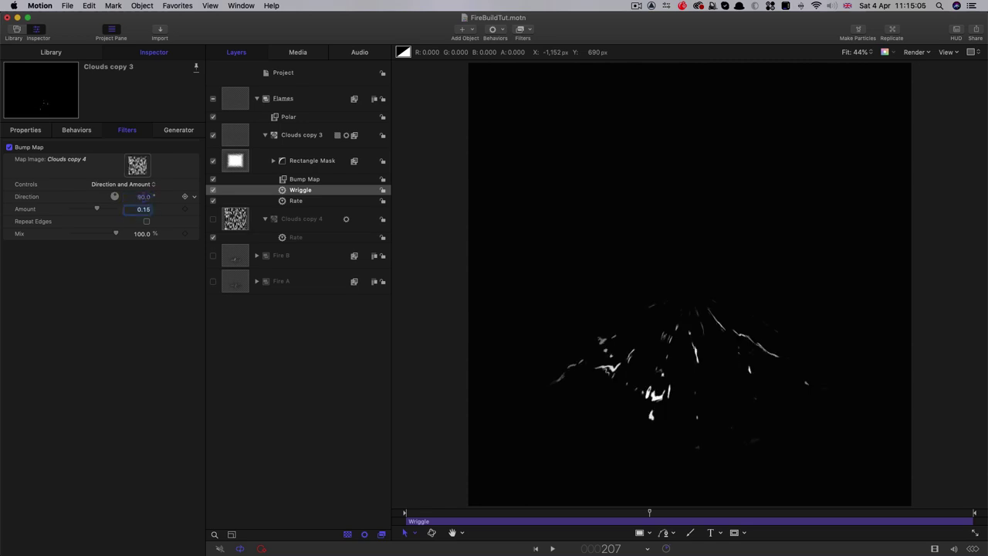
{"action": "type", "text": ".2"}
{"action": "key", "text": "Return"}
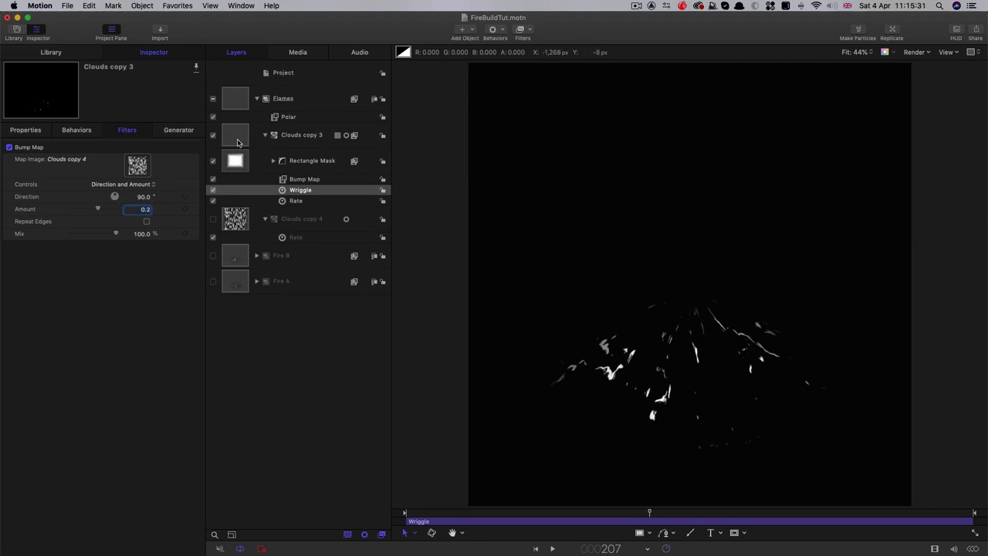
Rotate the Flames group 180° on X and preview the flipped flames.
{"action": "left_click_drag", "start_coordinate": [238, 142], "coordinate": [249, 100]}
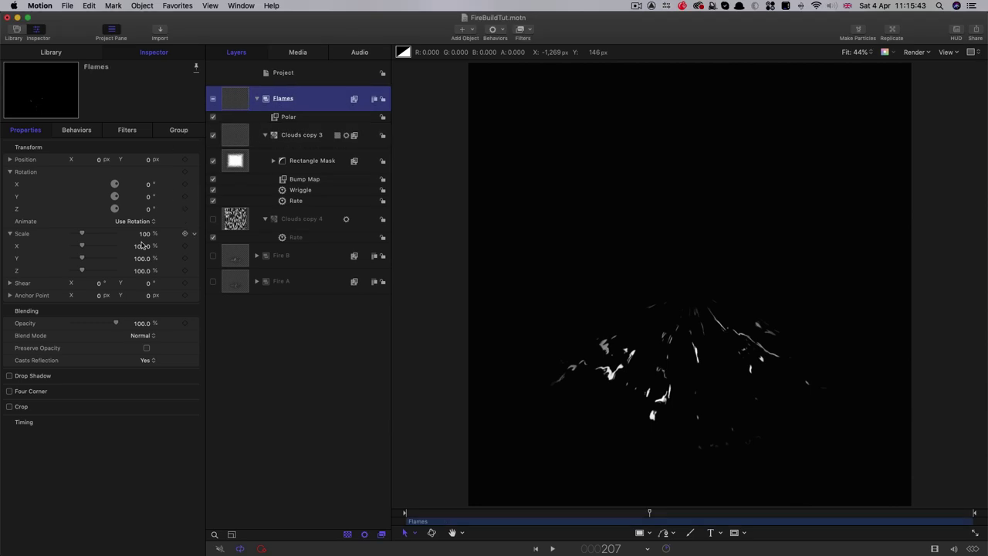
{"action": "left_click", "coordinate": [149, 185]}
{"action": "type", "text": "180"}
{"action": "key", "text": "Return"}
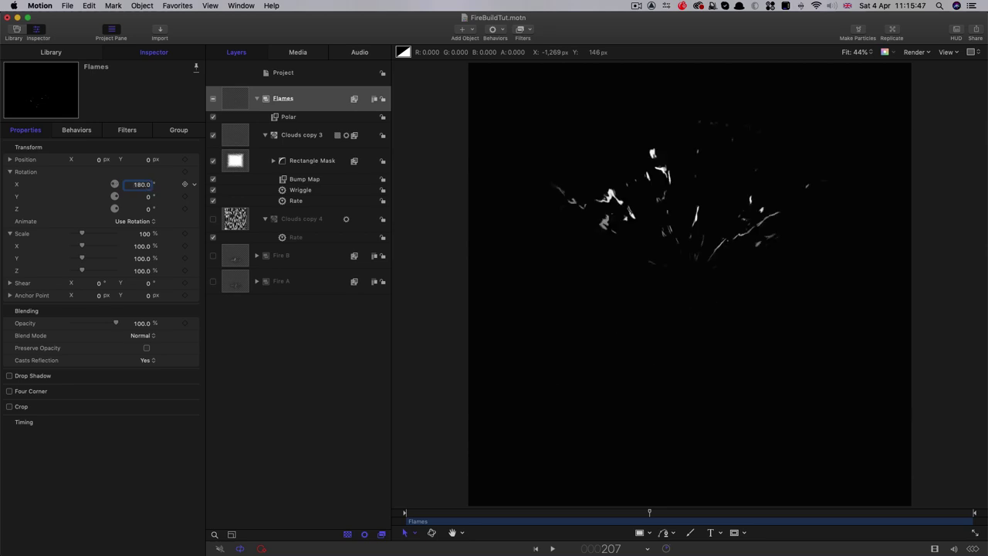
{"action": "key", "text": "space"}
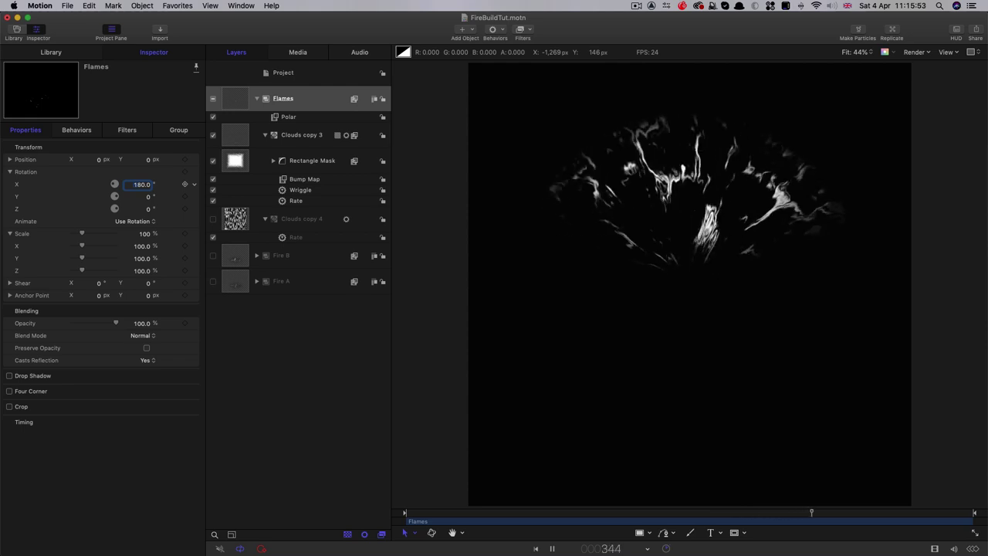
{"action": "key", "text": "space"}
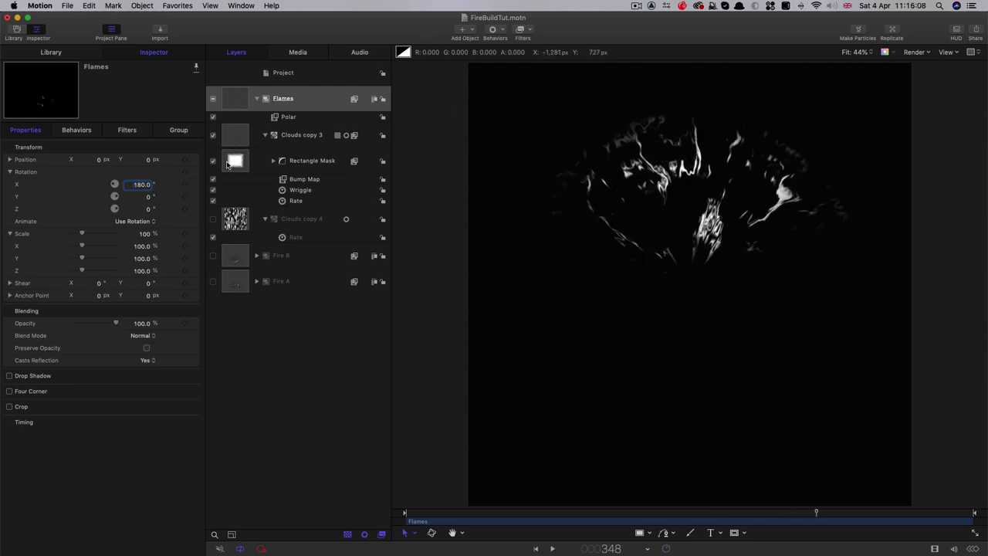
Move the Rectangle Mask to Y position -480.
{"action": "left_click", "coordinate": [234, 162]}
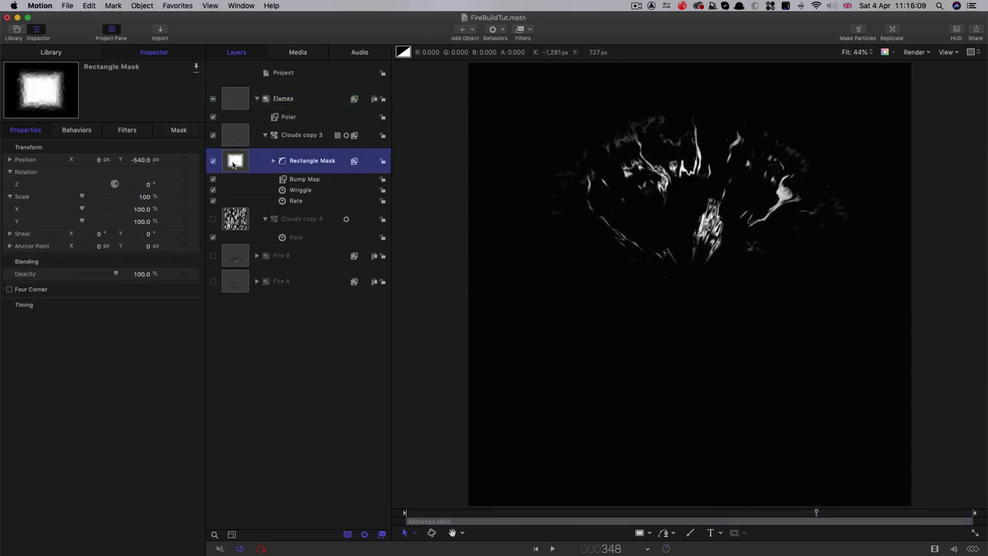
{"action": "left_click", "coordinate": [142, 160]}
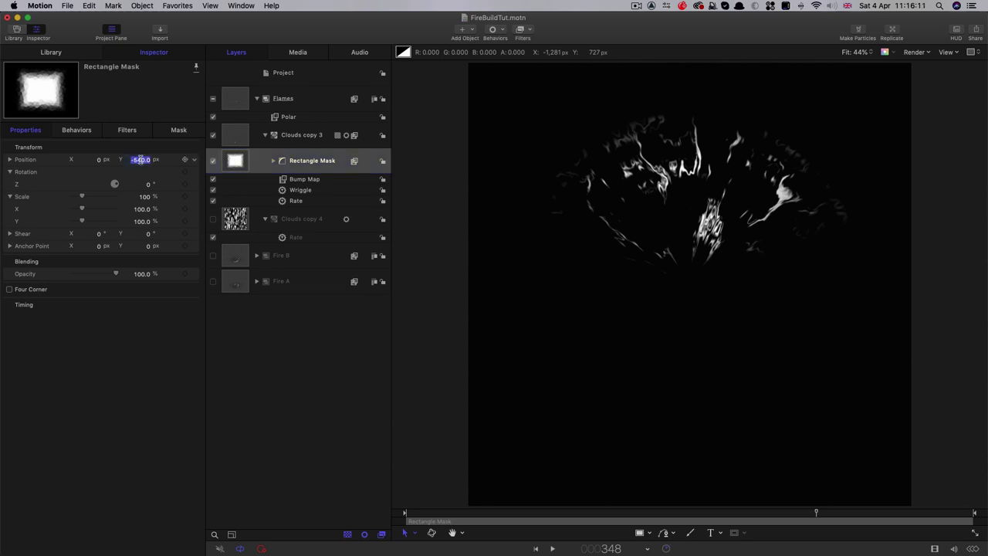
{"action": "type", "text": "-480"}
{"action": "key", "text": "Return"}
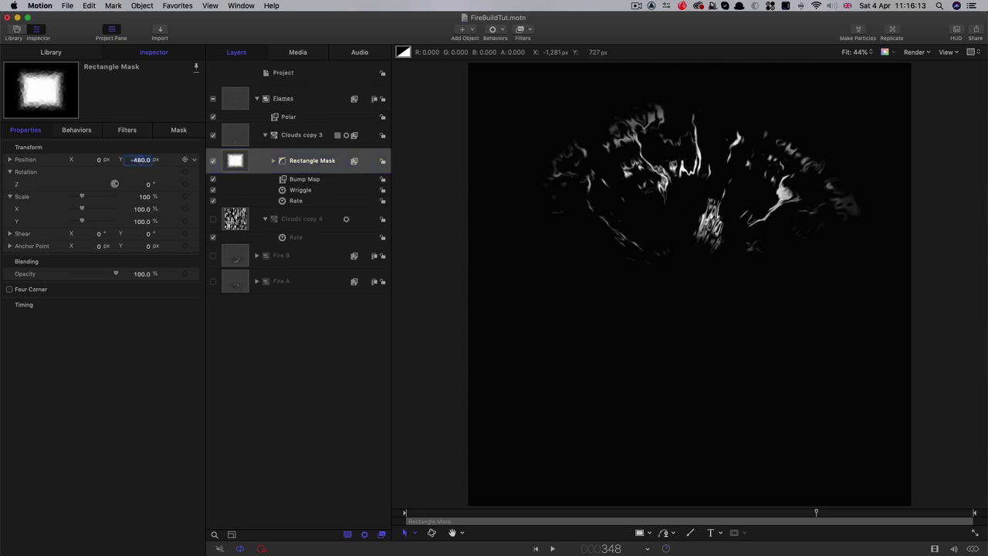
Make the mask 75 wide and 480 tall with Feather -10, then play the preview.
{"action": "left_click", "coordinate": [179, 131]}
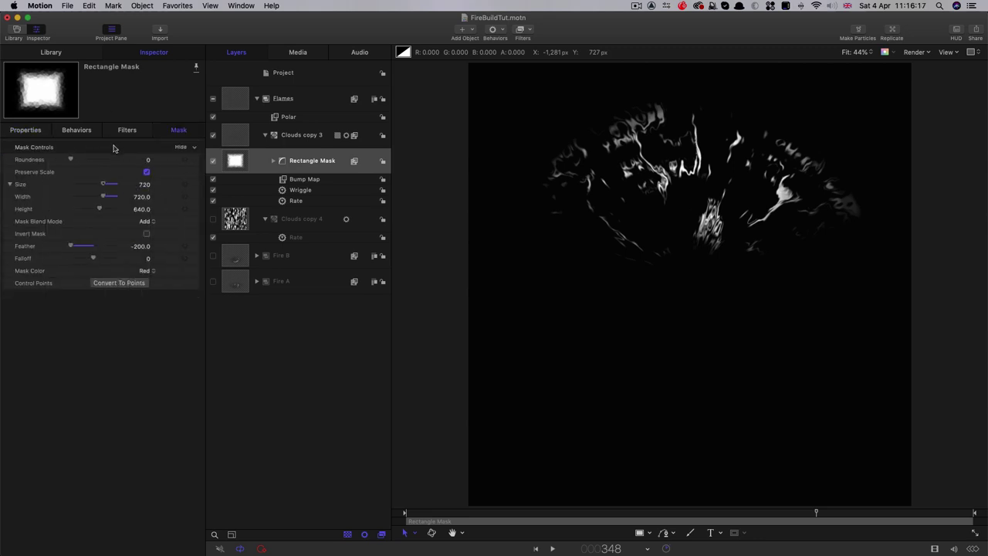
{"action": "left_click", "coordinate": [142, 197]}
{"action": "type", "text": "75"}
{"action": "key", "text": "Tab"}
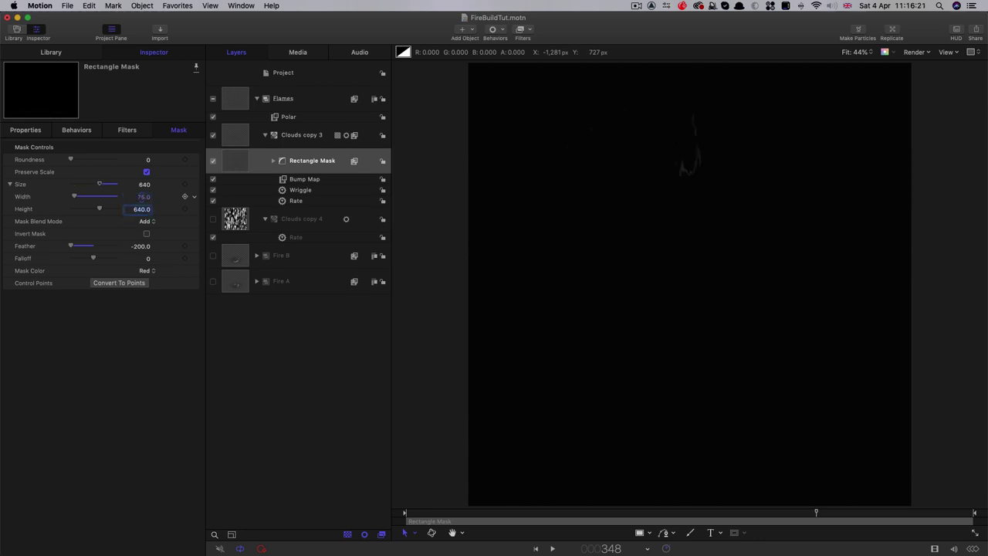
{"action": "type", "text": "480"}
{"action": "key", "text": "Tab"}
{"action": "type", "text": "-10"}
{"action": "key", "text": "Return"}
{"action": "key", "text": "space"}
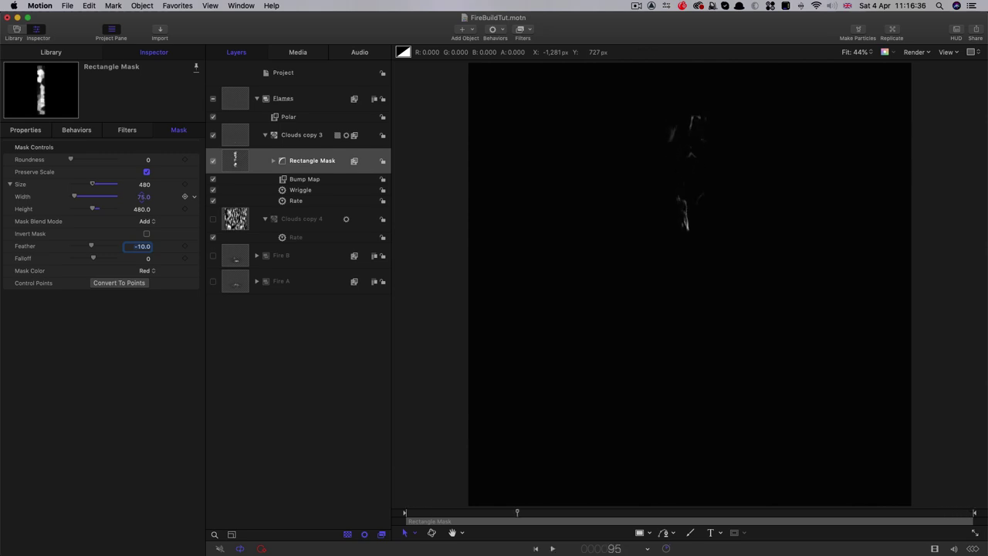
Adjust the Rate behaviours on Clouds copy 4 and Clouds copy 3, setting copy 3's Rate to 0.2.
{"action": "left_click", "coordinate": [282, 240]}
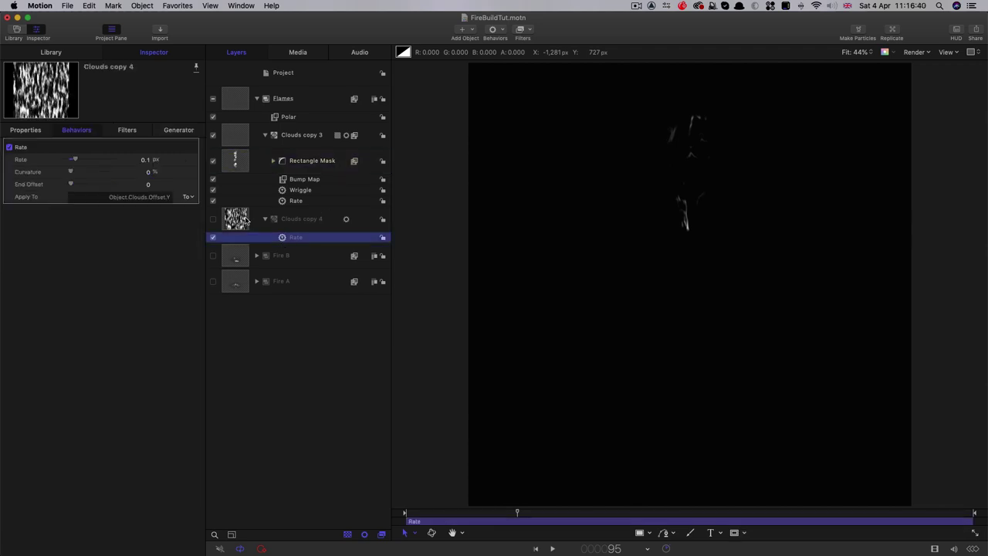
{"action": "left_click", "coordinate": [144, 160]}
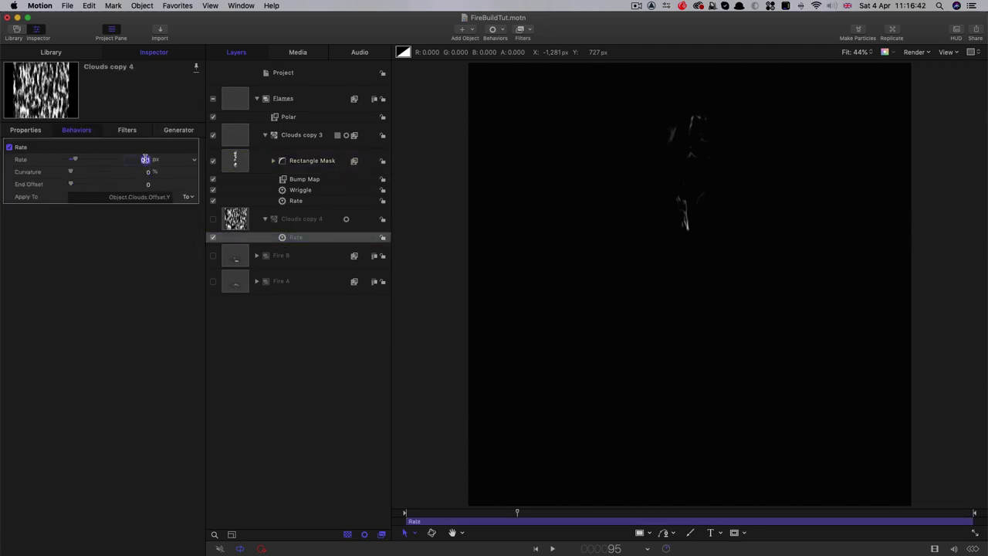
{"action": "type", "text": "1"}
{"action": "key", "text": "Tab"}
{"action": "double_click", "coordinate": [296, 202]}
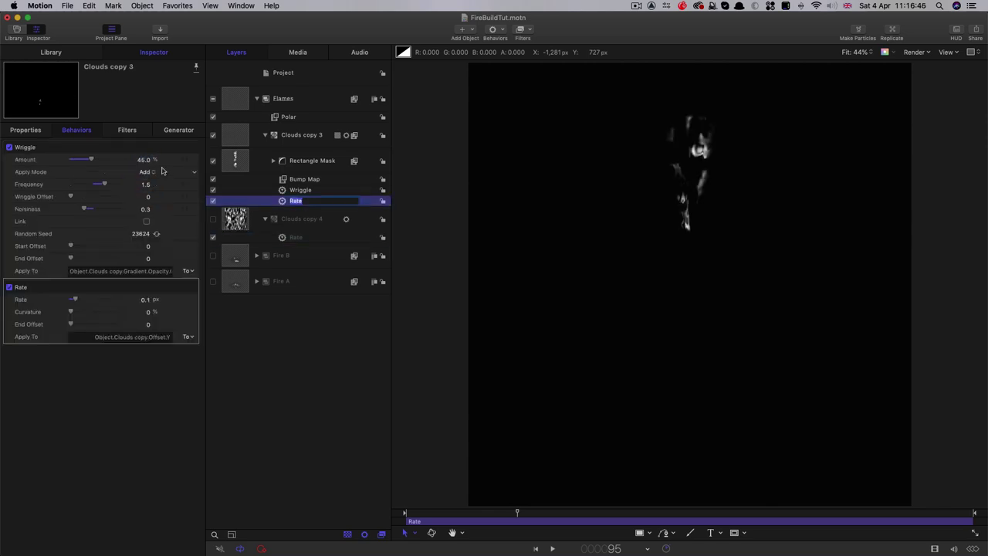
{"action": "left_click", "coordinate": [282, 204]}
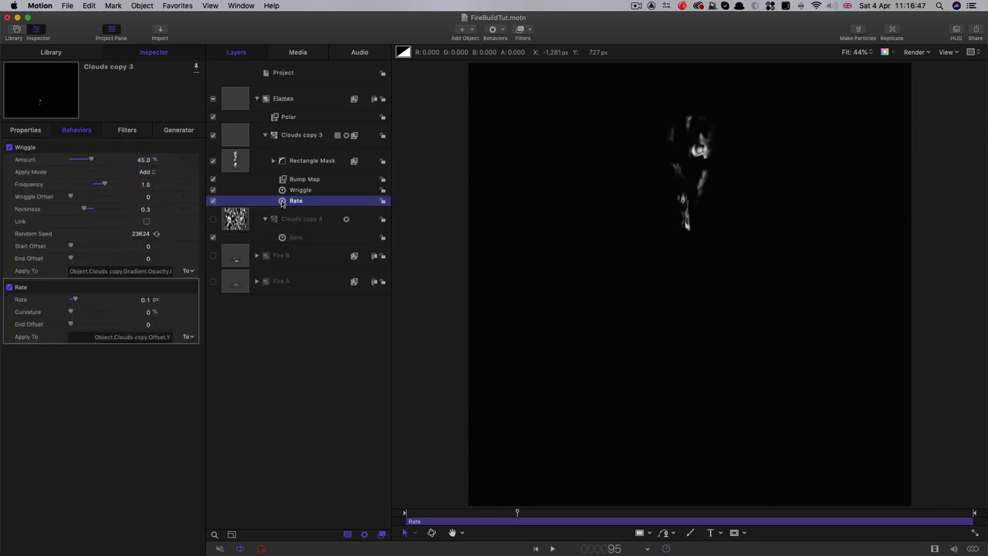
{"action": "left_click", "coordinate": [147, 300]}
{"action": "type", "text": "0.2"}
{"action": "key", "text": "Return"}
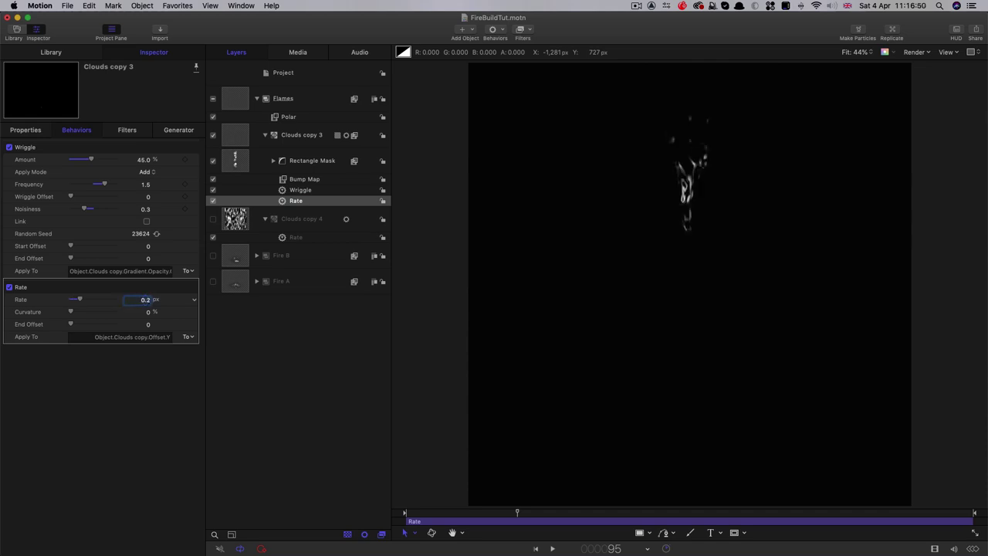
Set the Rectangle Mask's Crystallize filter Size to 15.
{"action": "left_click", "coordinate": [281, 161]}
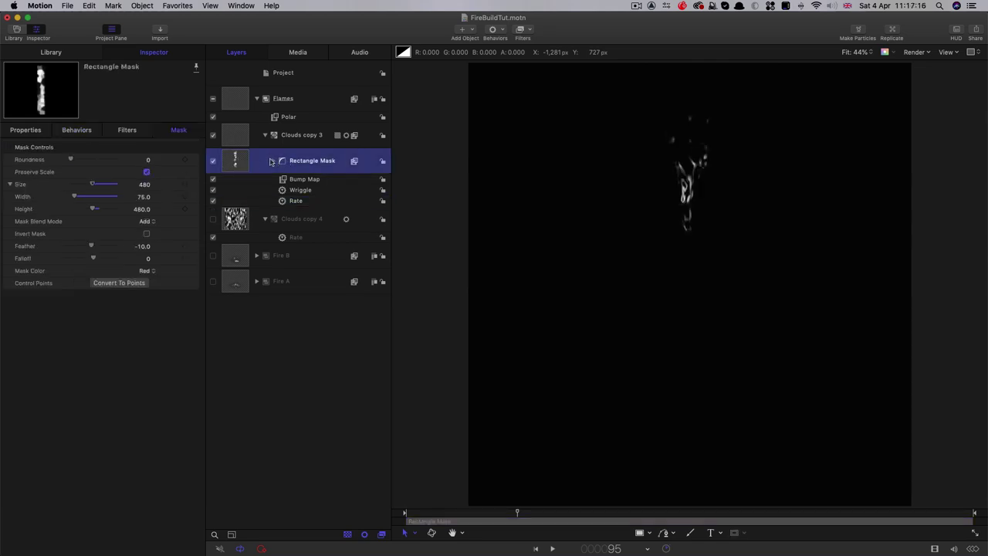
{"action": "left_click", "coordinate": [273, 162]}
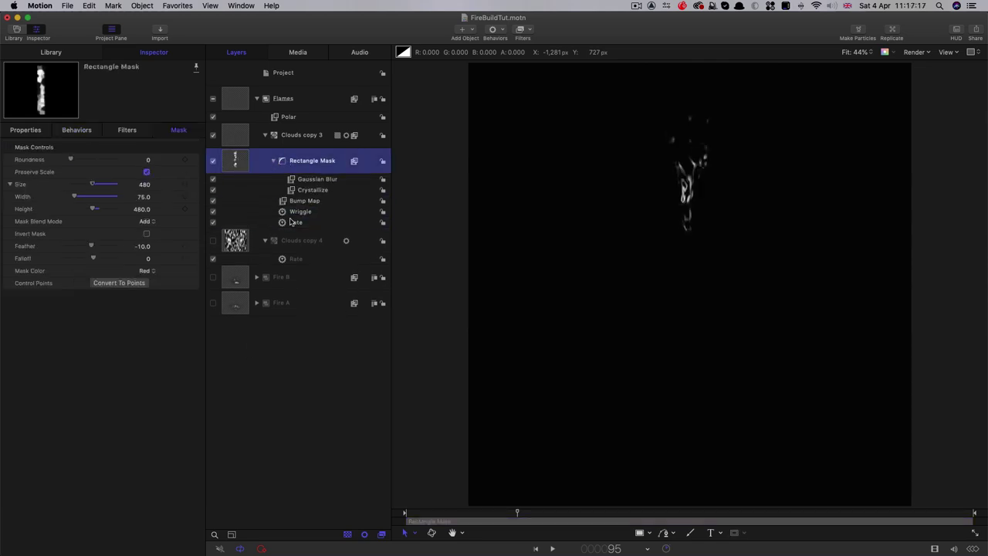
{"action": "left_click", "coordinate": [317, 180]}
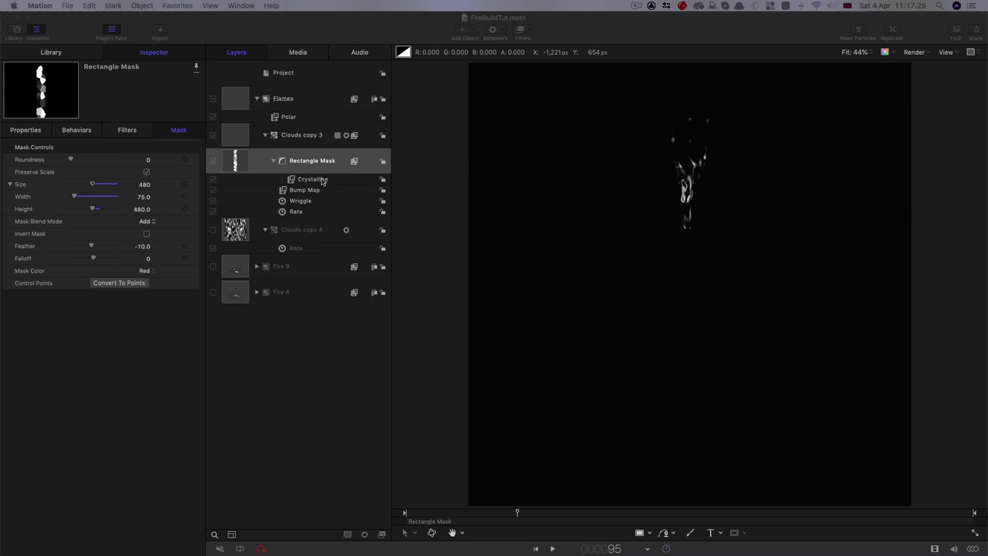
{"action": "left_click", "coordinate": [323, 180]}
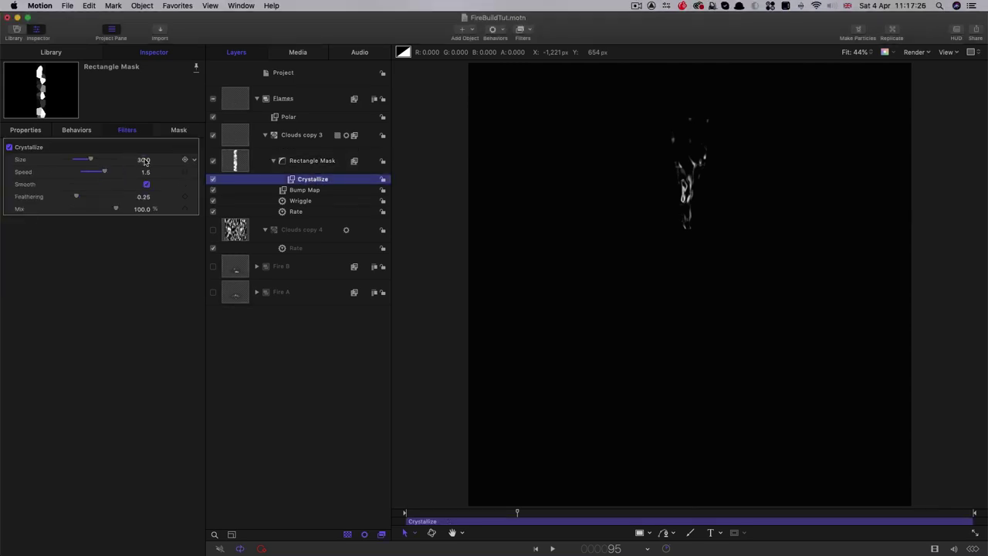
{"action": "left_click", "coordinate": [144, 159]}
{"action": "type", "text": "15"}
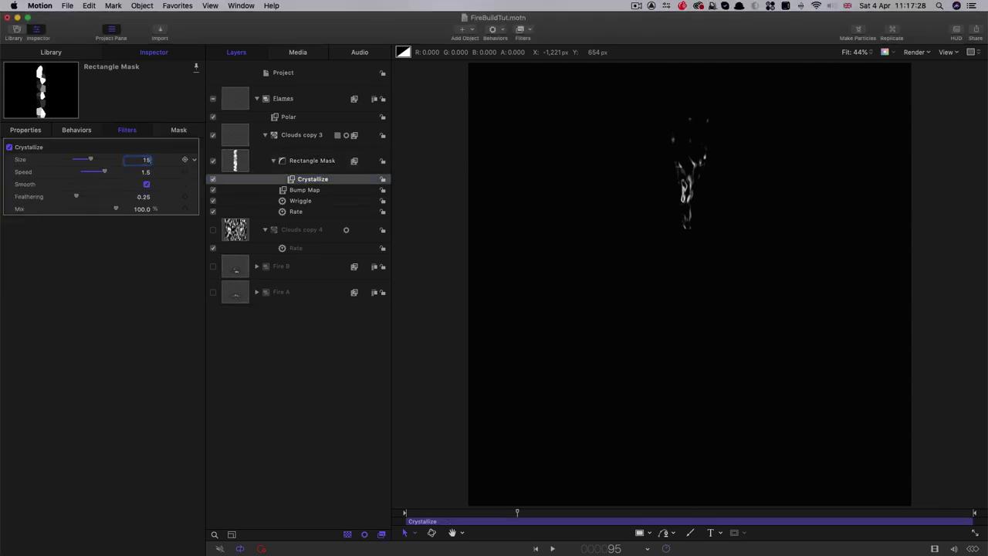
{"action": "key", "text": "Return"}
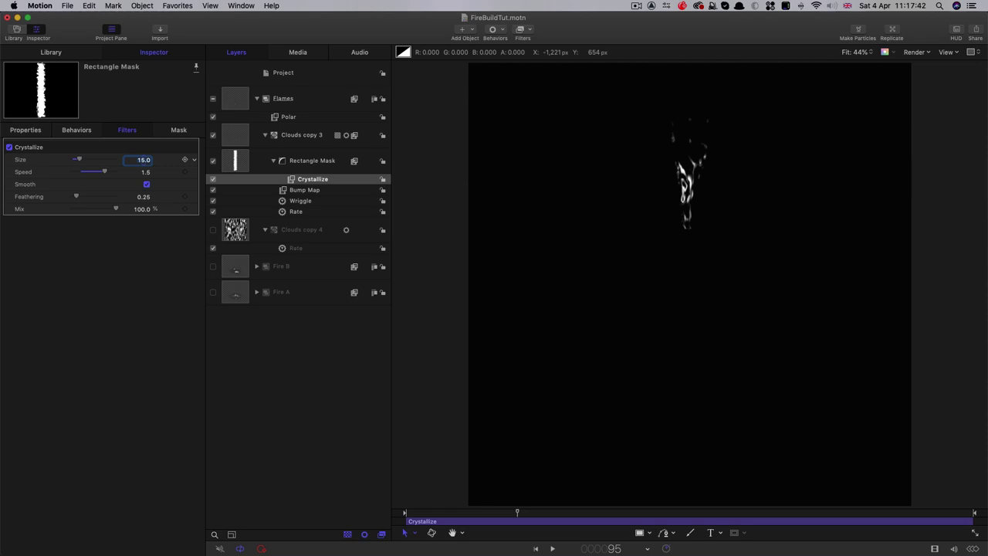
Add a Ripple distortion filter to the mask, ordered below Crystallize.
{"action": "left_click", "coordinate": [521, 31]}
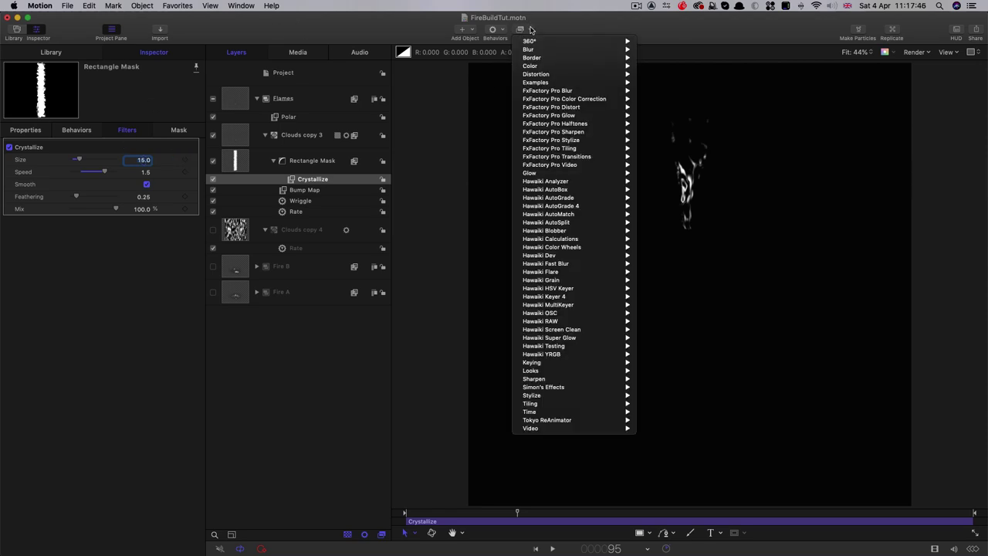
{"action": "mouse_move", "coordinate": [544, 74]}
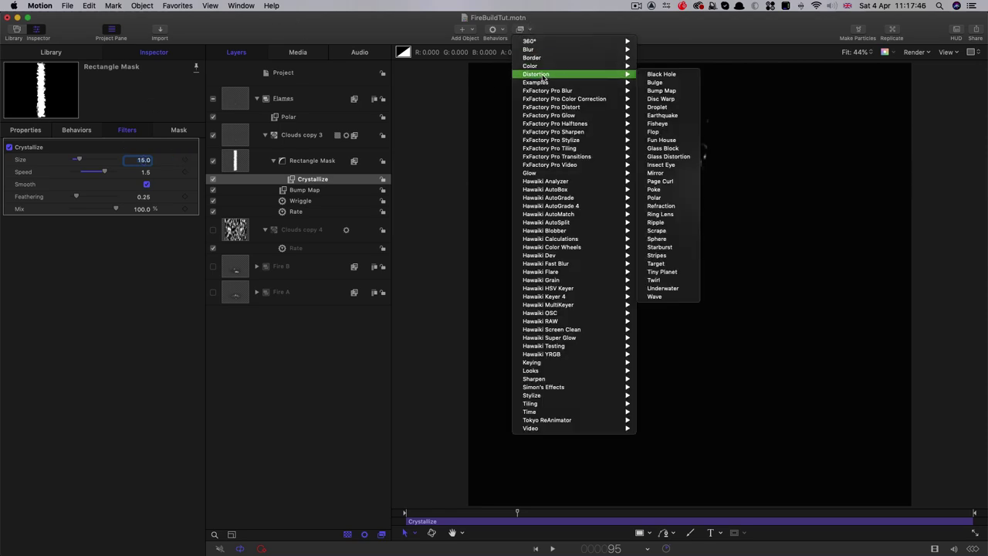
{"action": "left_click", "coordinate": [662, 224]}
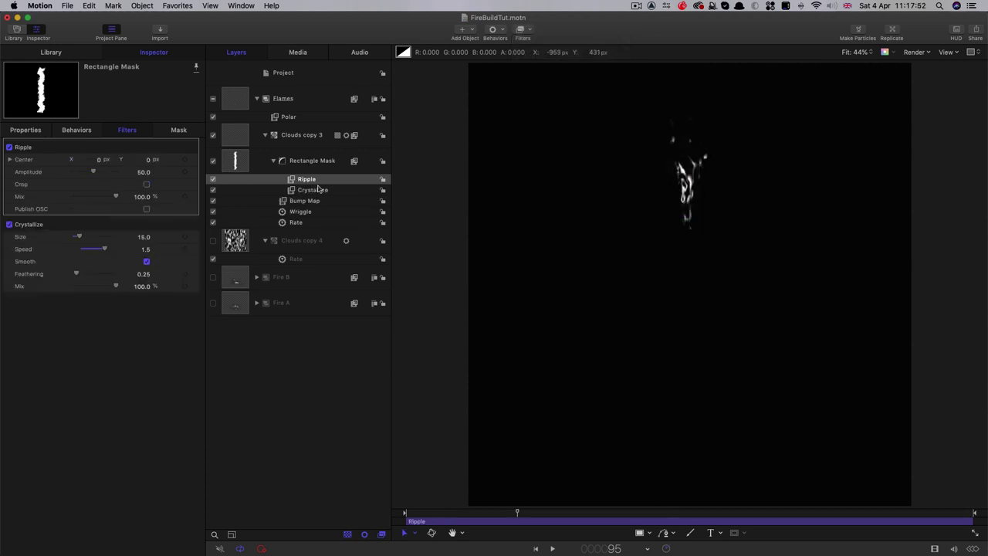
{"action": "left_click_drag", "start_coordinate": [307, 180], "coordinate": [318, 189]}
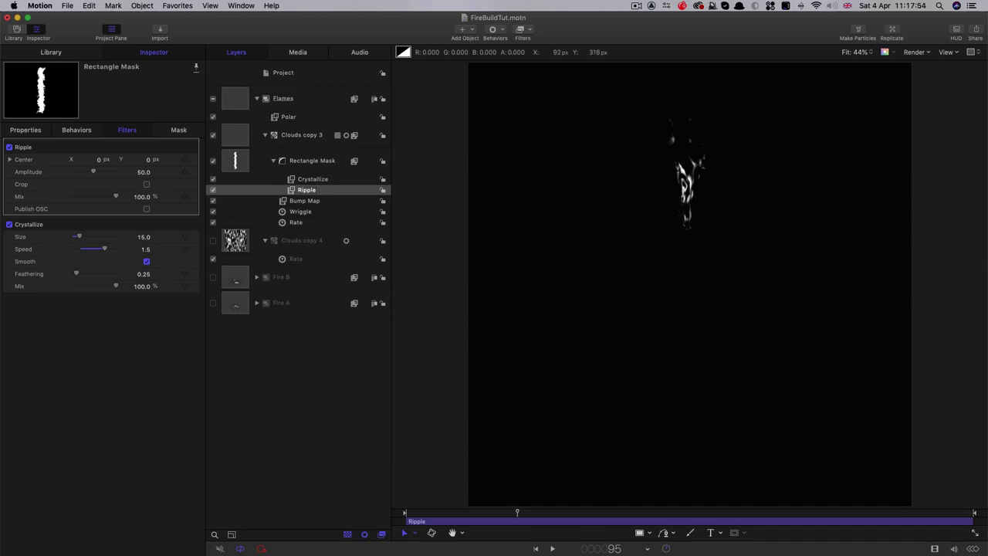
Set the Ripple's Center Y, Amplitude 32 and Mix 75, then preview the waving flames.
{"action": "left_click", "coordinate": [149, 161]}
{"action": "key", "text": "Tab"}
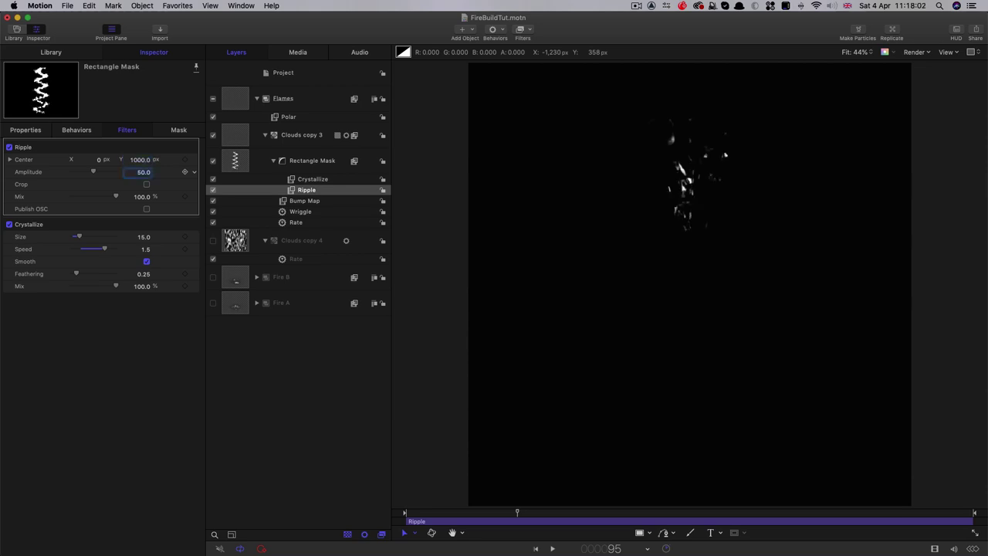
{"action": "type", "text": "32"}
{"action": "key", "text": "Tab"}
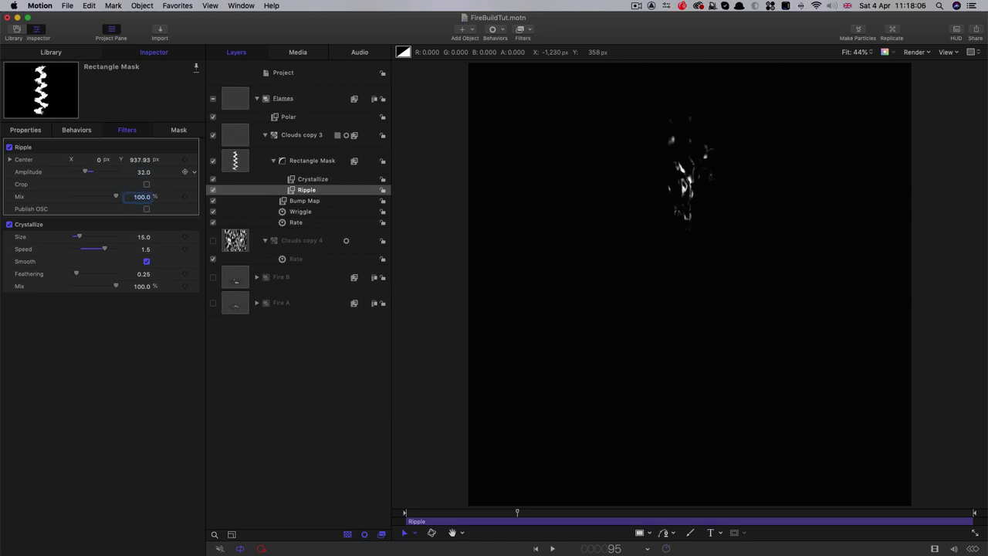
{"action": "type", "text": "75"}
{"action": "key", "text": "Return"}
{"action": "key", "text": "space"}
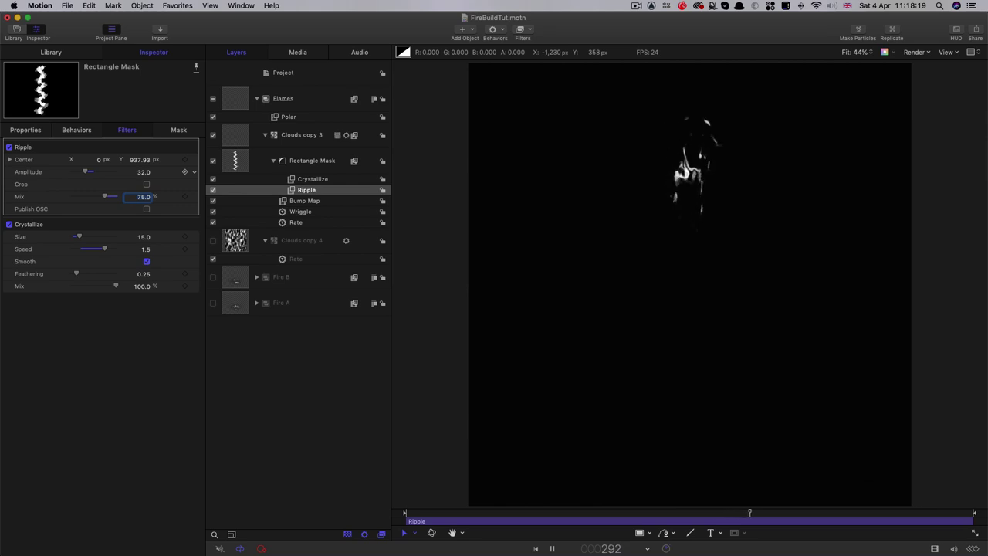
{"action": "left_click", "coordinate": [216, 191]}
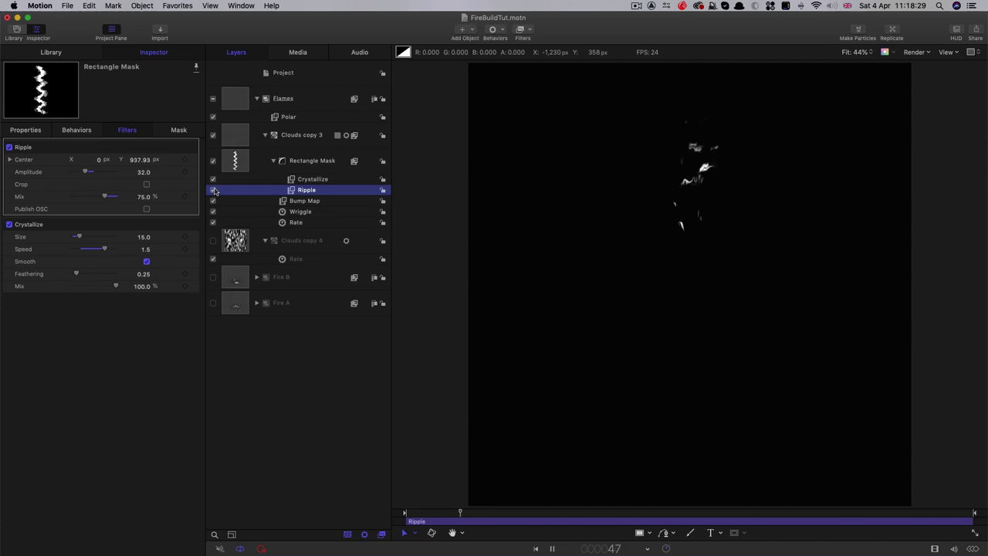
Duplicate the Rectangle Mask twice, shifting each copy sideways to add second and third flames.
{"action": "key", "text": "space"}
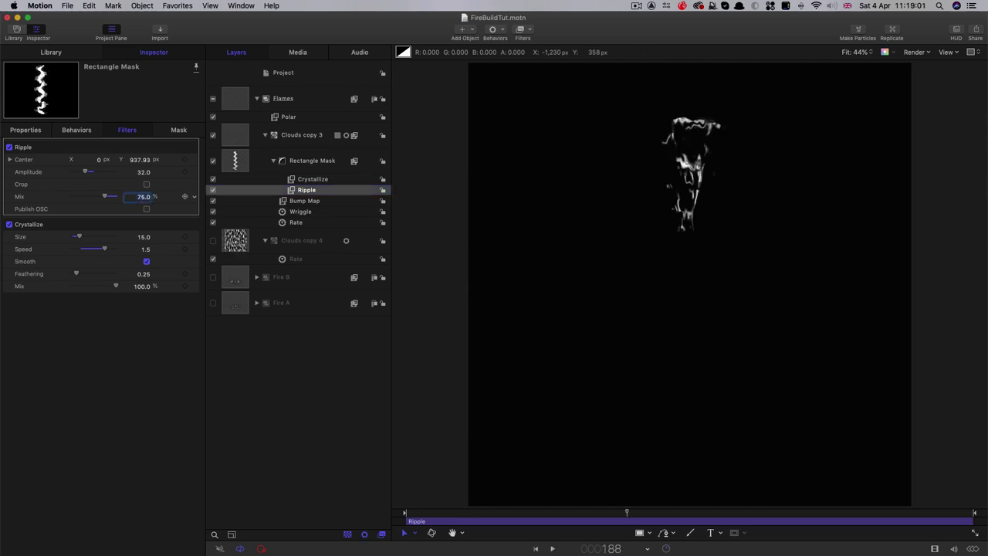
{"action": "left_click", "coordinate": [233, 158]}
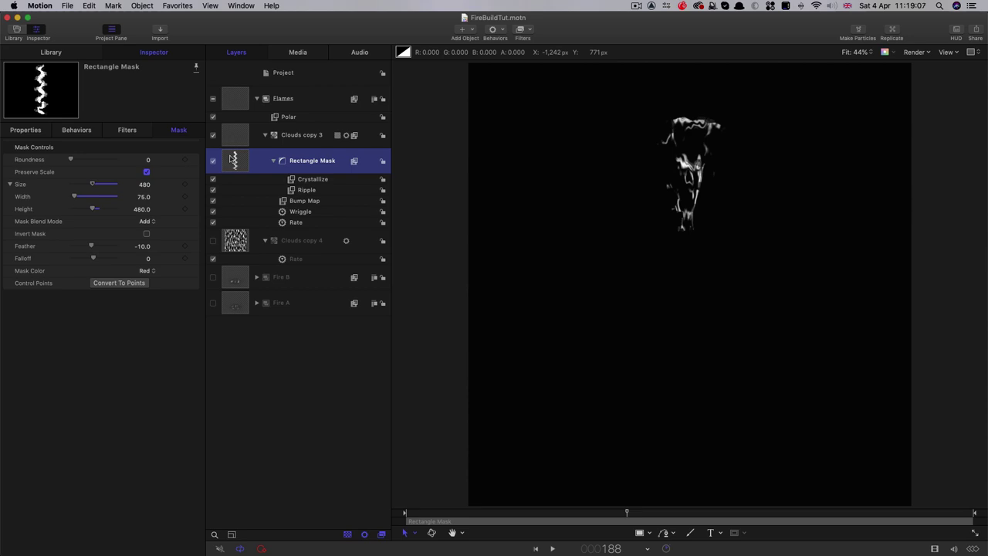
{"action": "key", "text": "super+d"}
{"action": "left_click", "coordinate": [29, 131]}
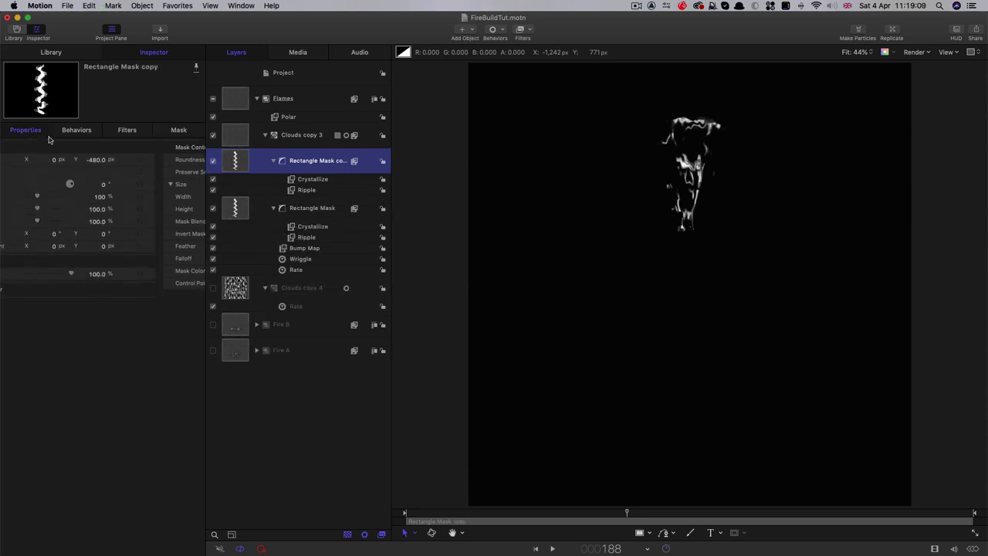
{"action": "left_click_drag", "start_coordinate": [99, 161], "coordinate": [71, 161]}
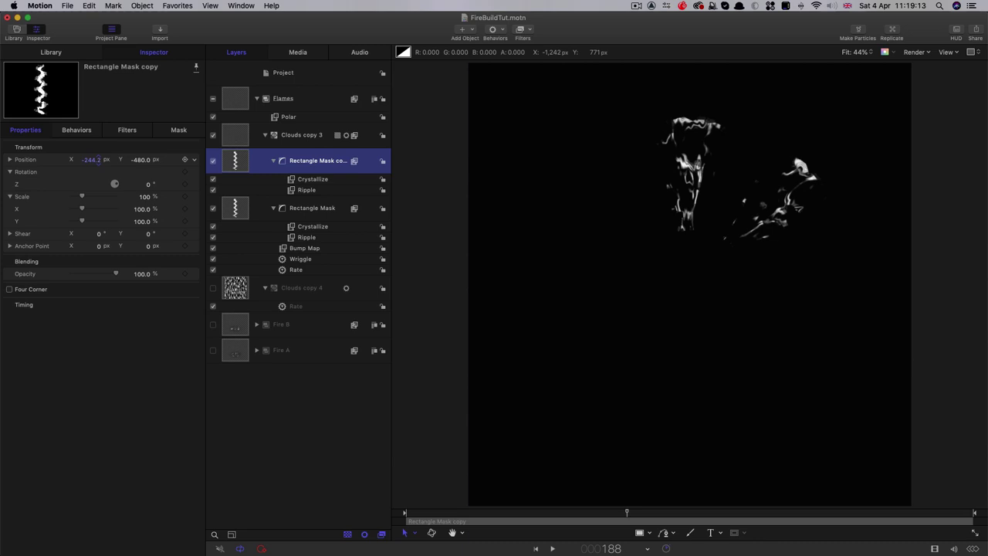
{"action": "right_click", "coordinate": [234, 160]}
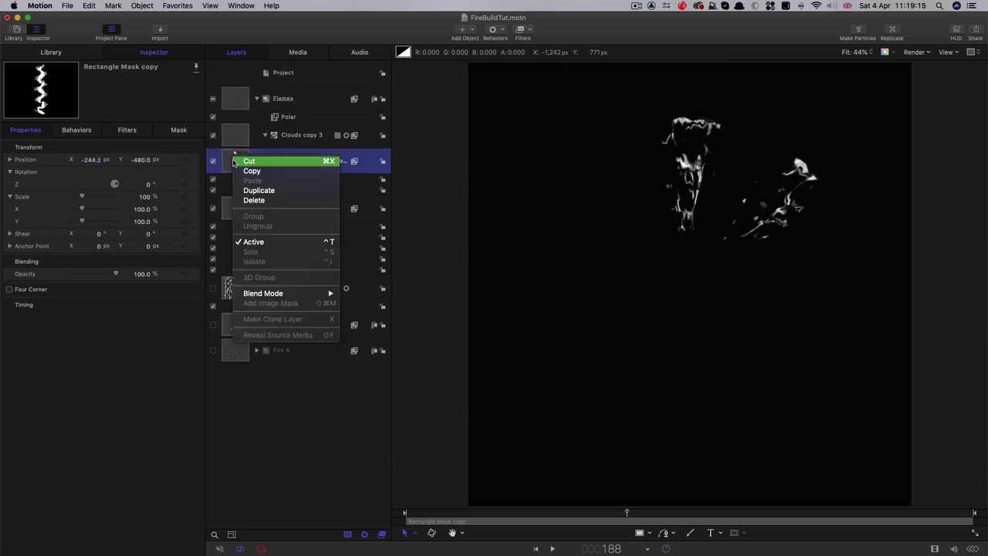
{"action": "left_click", "coordinate": [249, 187]}
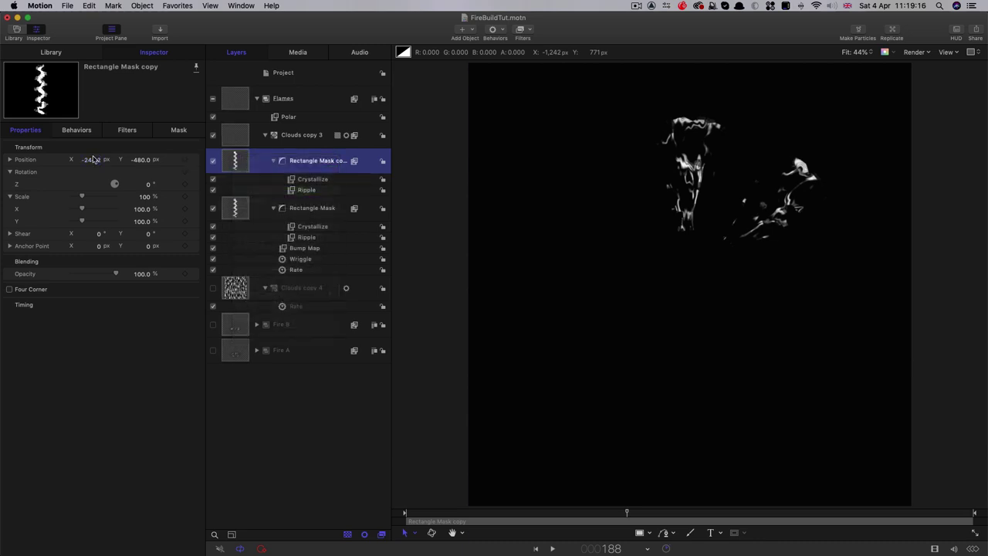
{"action": "left_click", "coordinate": [31, 131]}
{"action": "left_click_drag", "start_coordinate": [100, 161], "coordinate": [74, 161]}
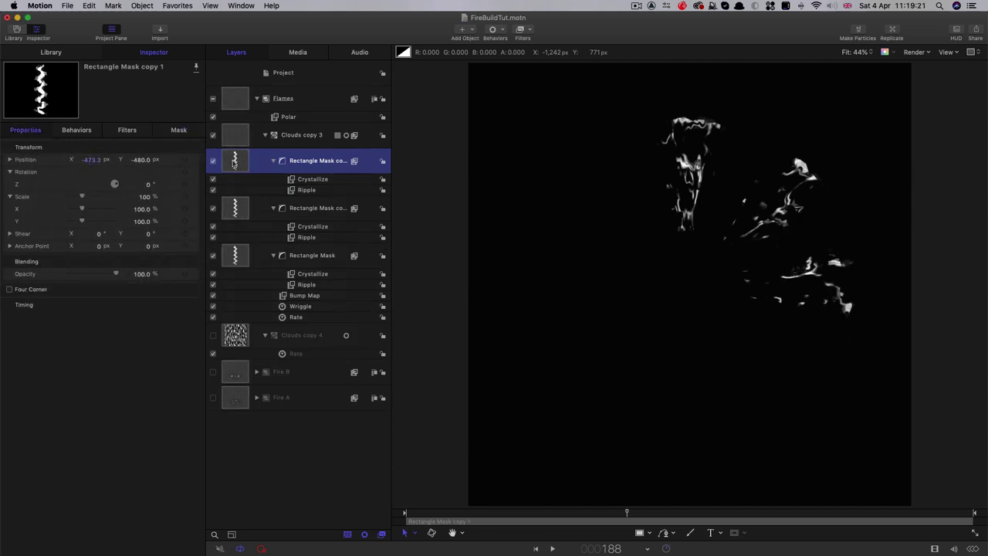
Add two more mask copies offset to the left, then play back the five fanned flames.
{"action": "key", "text": "super+d"}
{"action": "left_click", "coordinate": [15, 129]}
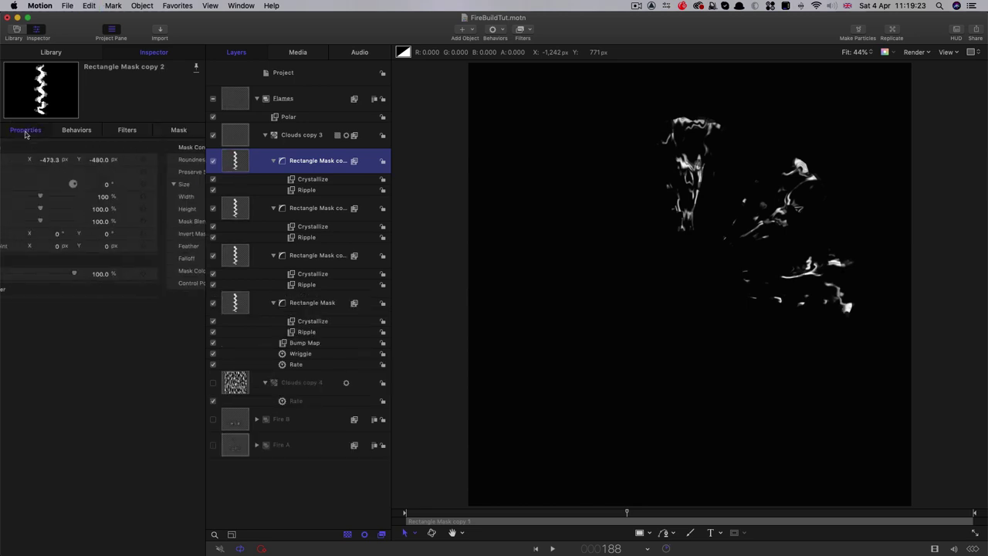
{"action": "left_click_drag", "start_coordinate": [104, 159], "coordinate": [181, 159]}
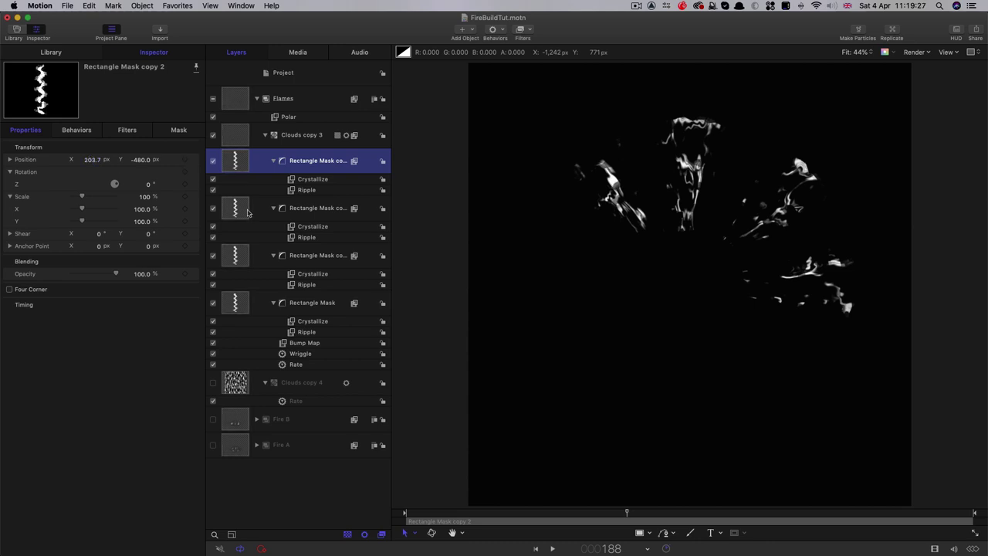
{"action": "key", "text": "super+d"}
{"action": "left_click", "coordinate": [26, 129]}
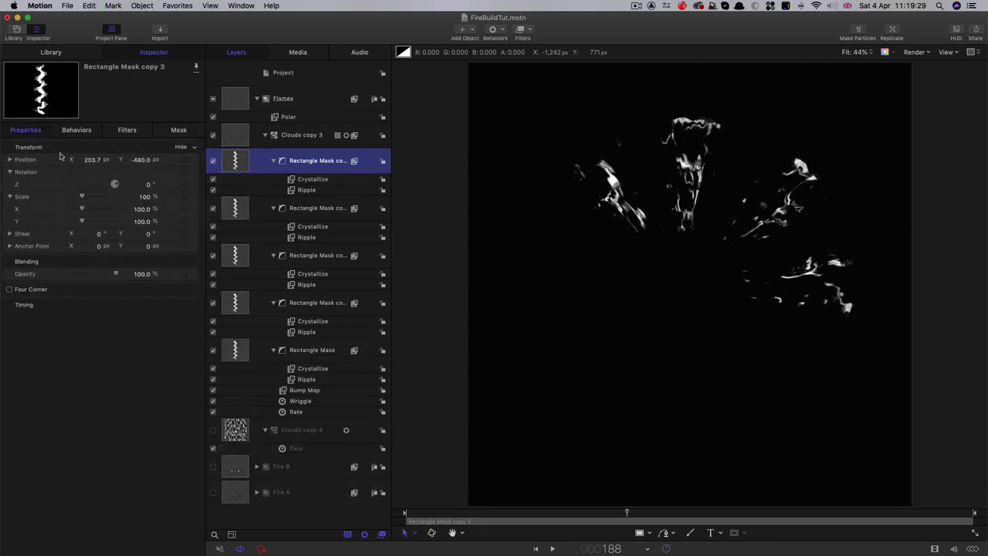
{"action": "left_click_drag", "start_coordinate": [92, 159], "coordinate": [158, 159]}
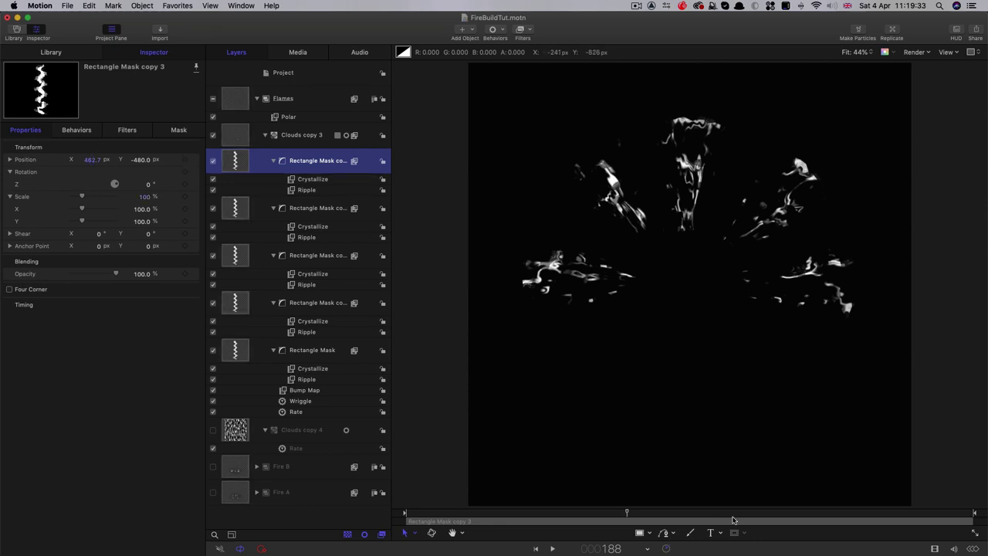
{"action": "left_click", "coordinate": [406, 512]}
{"action": "key", "text": "space"}
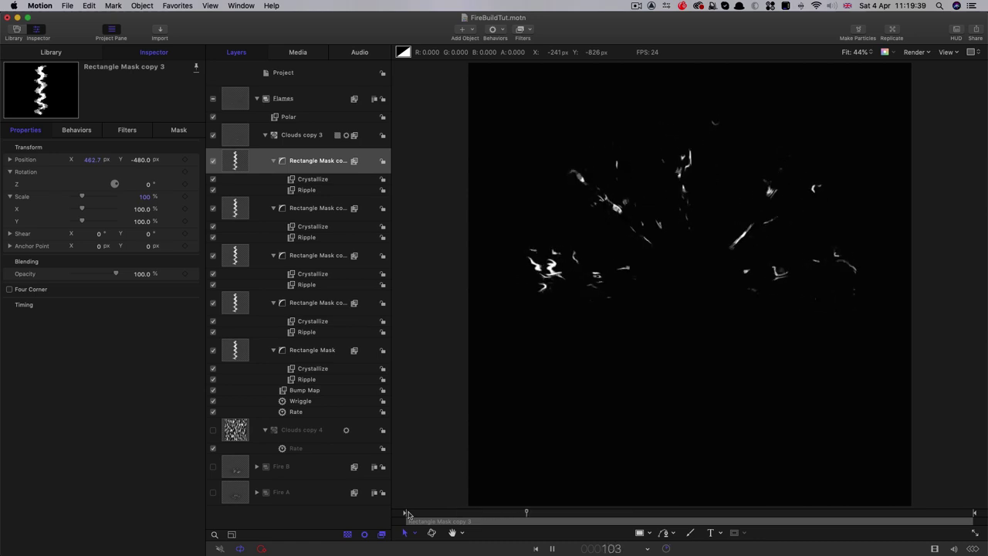
{"action": "key", "text": "space"}
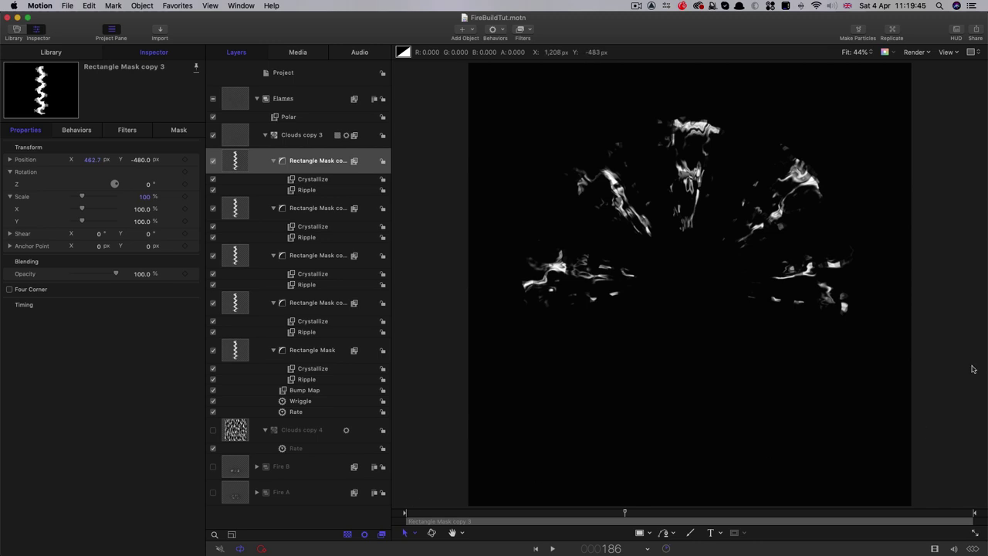
Export the movie as ProRes 4444 with alpha, naming it Flames.mov in Elements.
{"action": "left_click", "coordinate": [975, 30]}
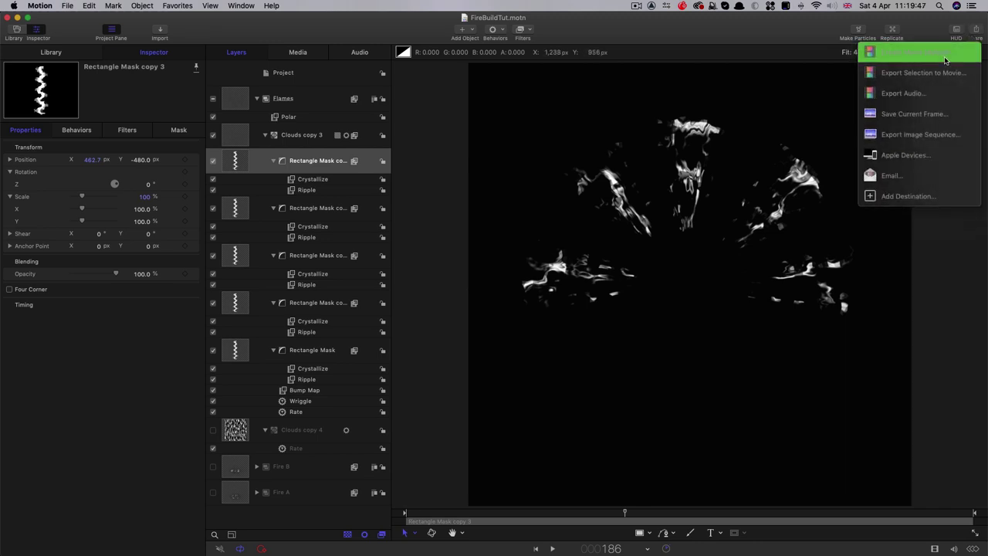
{"action": "left_click", "coordinate": [945, 54]}
{"action": "left_click", "coordinate": [501, 127]}
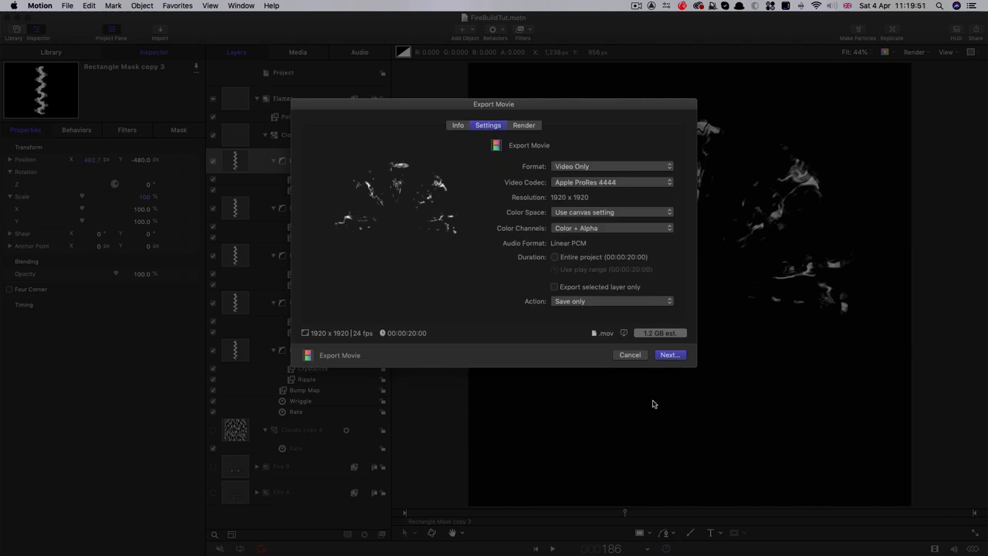
{"action": "left_click", "coordinate": [669, 355]}
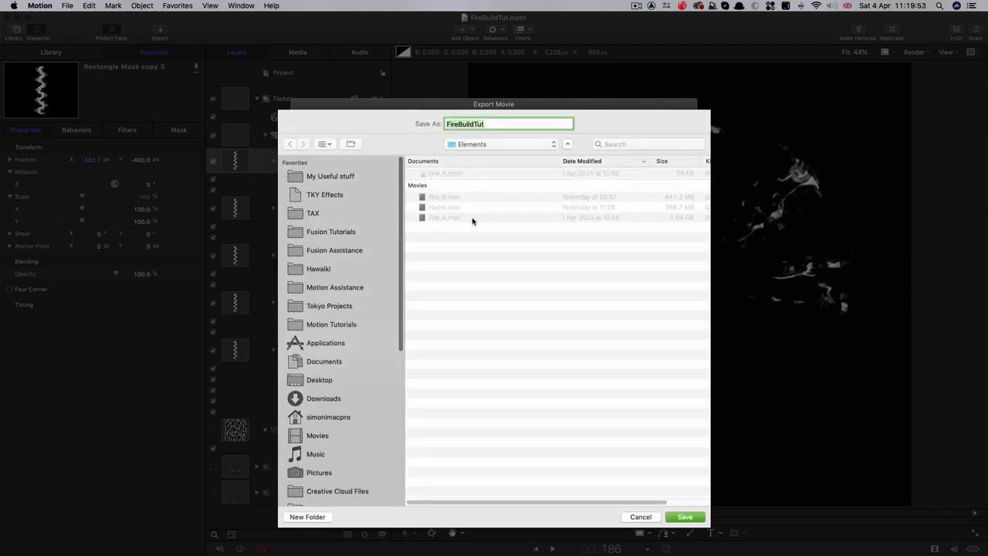
{"action": "left_click", "coordinate": [433, 209]}
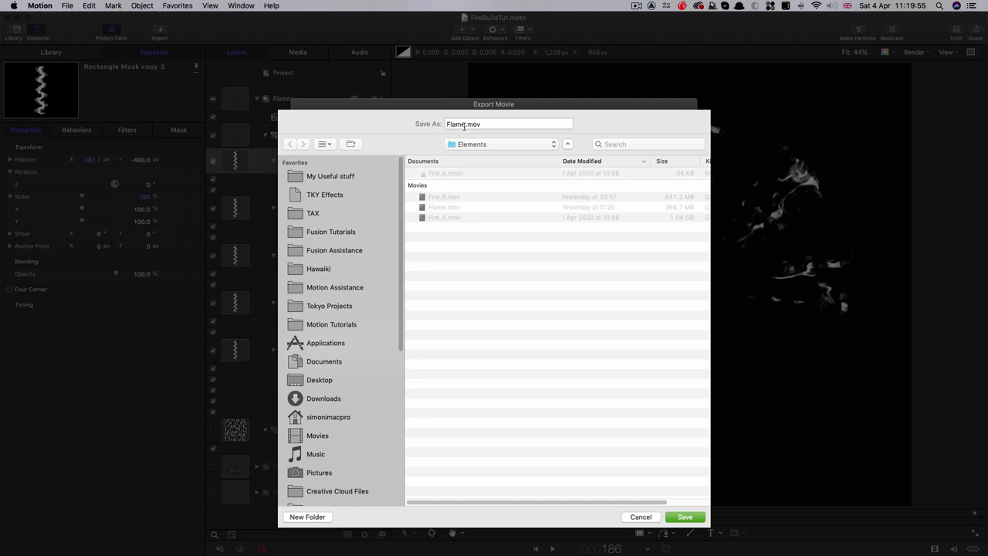
{"action": "left_click", "coordinate": [466, 124]}
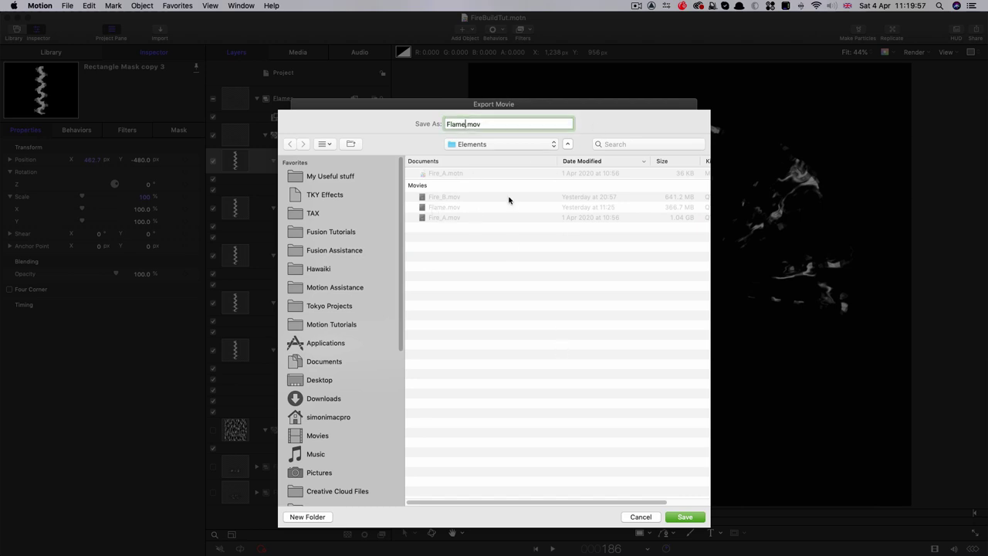
{"action": "key", "text": "Right"}
Create a new group above Wide Fire and import Flames.mov into it.
{"action": "type", "text": "s"}
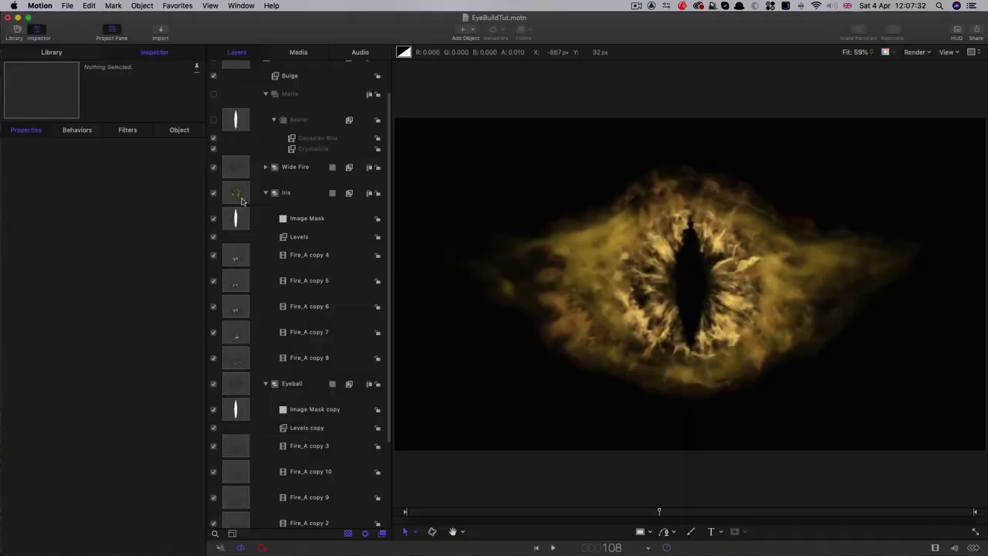
{"action": "left_click", "coordinate": [239, 171]}
{"action": "left_click", "coordinate": [142, 5]}
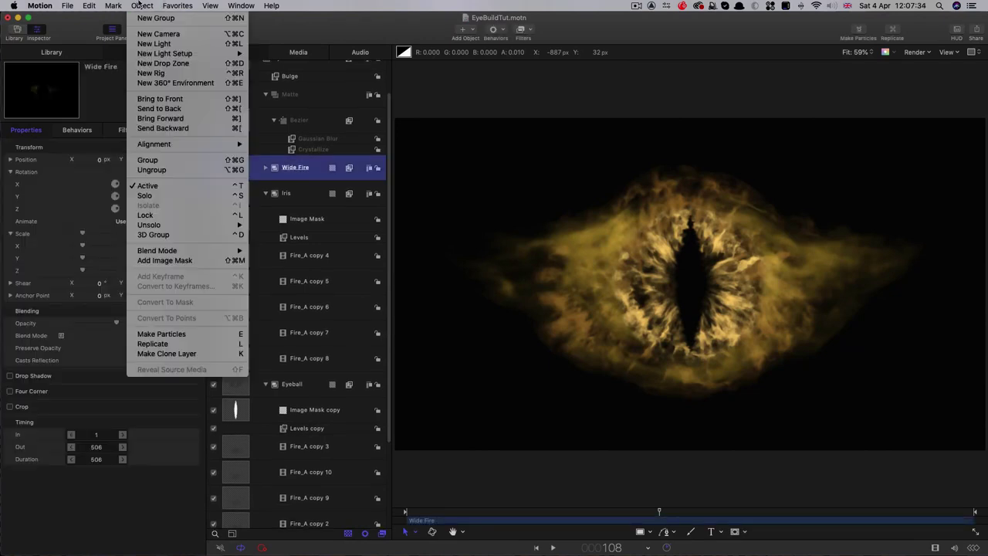
{"action": "left_click", "coordinate": [146, 17]}
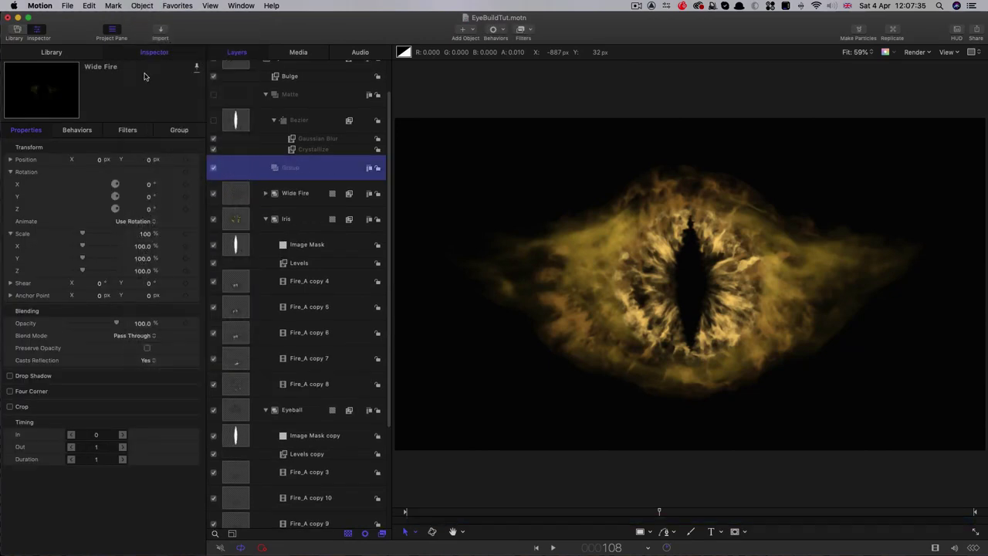
{"action": "left_click", "coordinate": [159, 31]}
{"action": "left_click", "coordinate": [440, 134]}
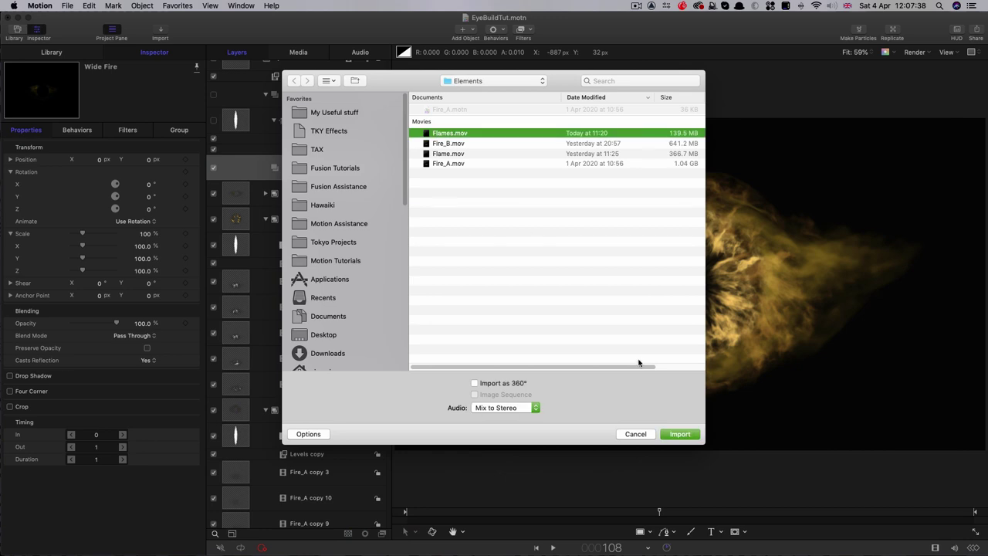
{"action": "left_click", "coordinate": [680, 434]}
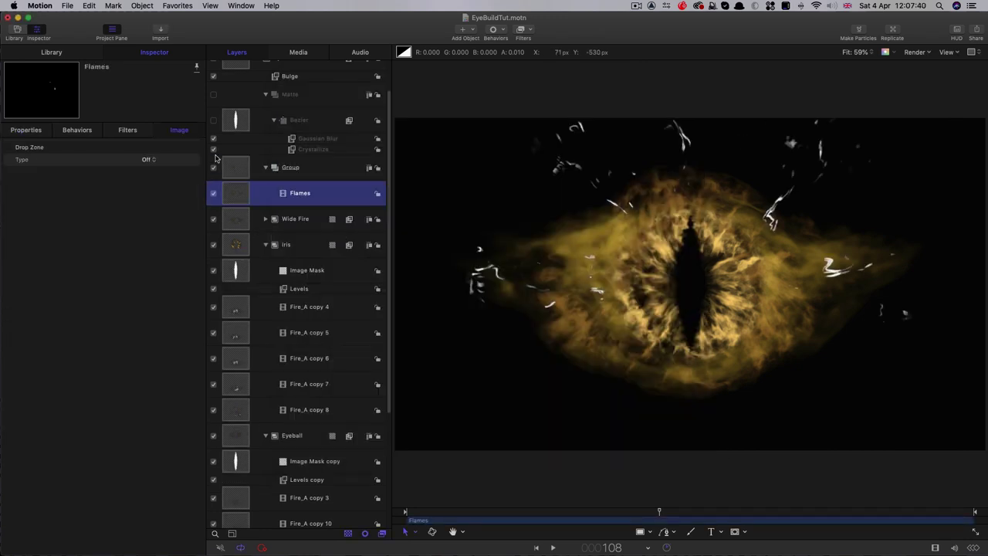
Set both the Flames clip and its group to Screen blending, and copy Levels onto the group.
{"action": "left_click", "coordinate": [29, 130]}
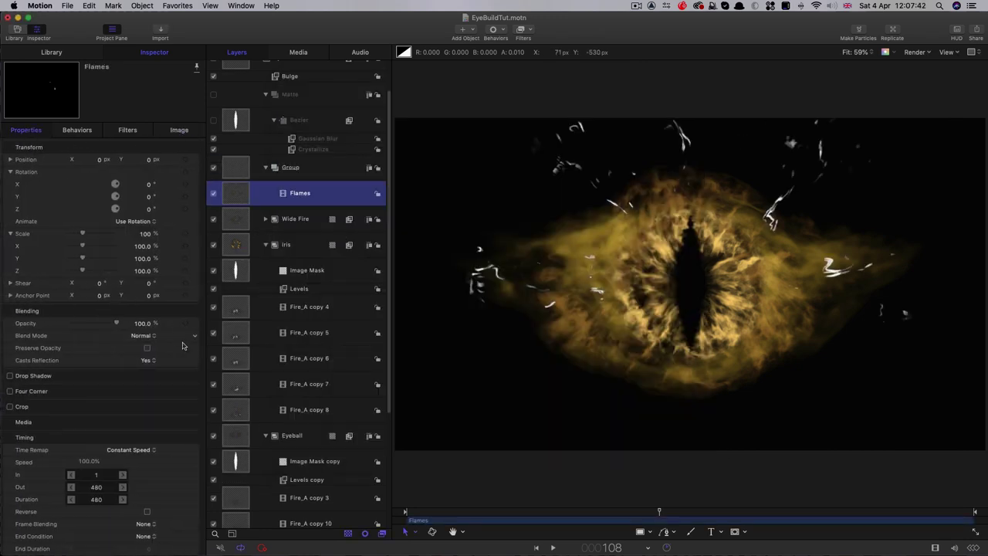
{"action": "left_click", "coordinate": [142, 335]}
{"action": "left_click", "coordinate": [149, 427]}
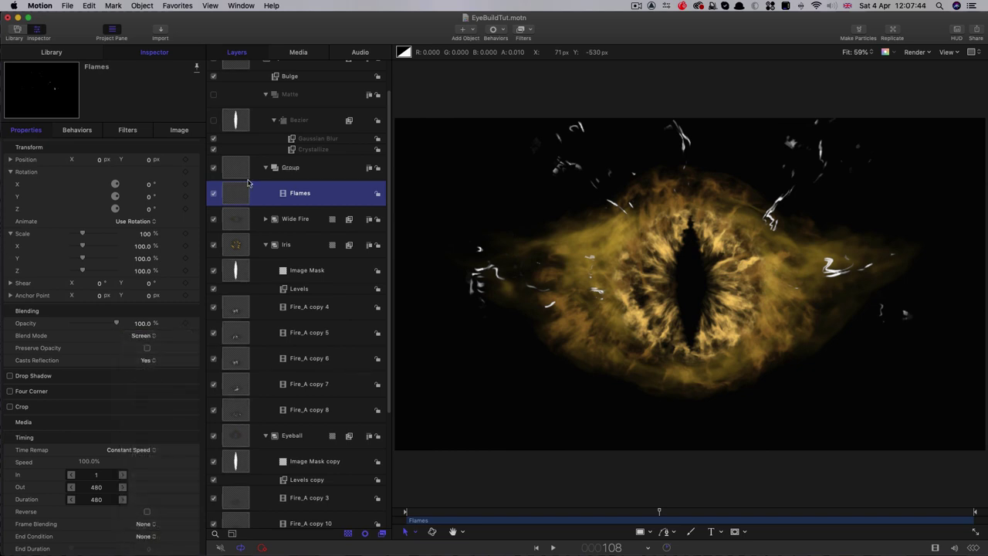
{"action": "left_click", "coordinate": [245, 169]}
{"action": "left_click", "coordinate": [138, 338]}
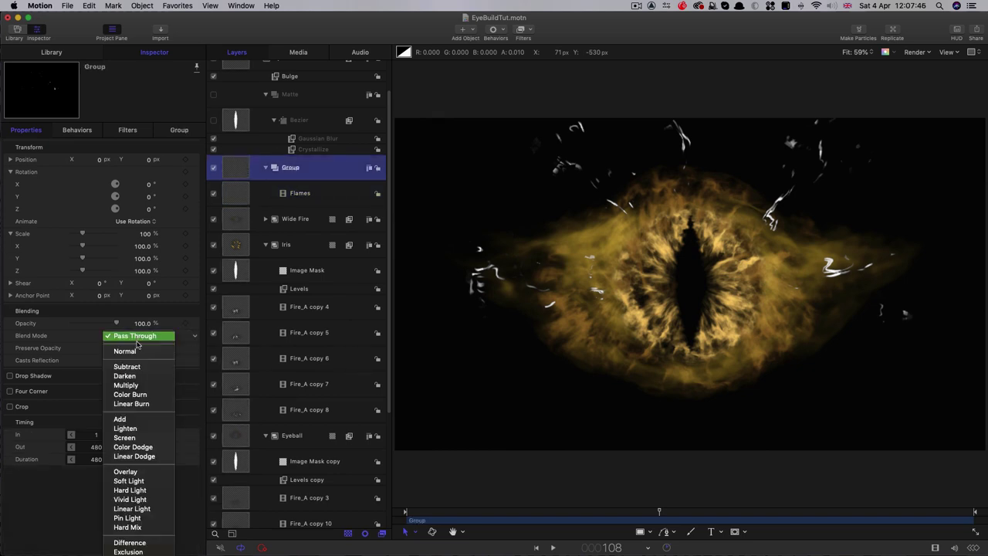
{"action": "left_click", "coordinate": [139, 437]}
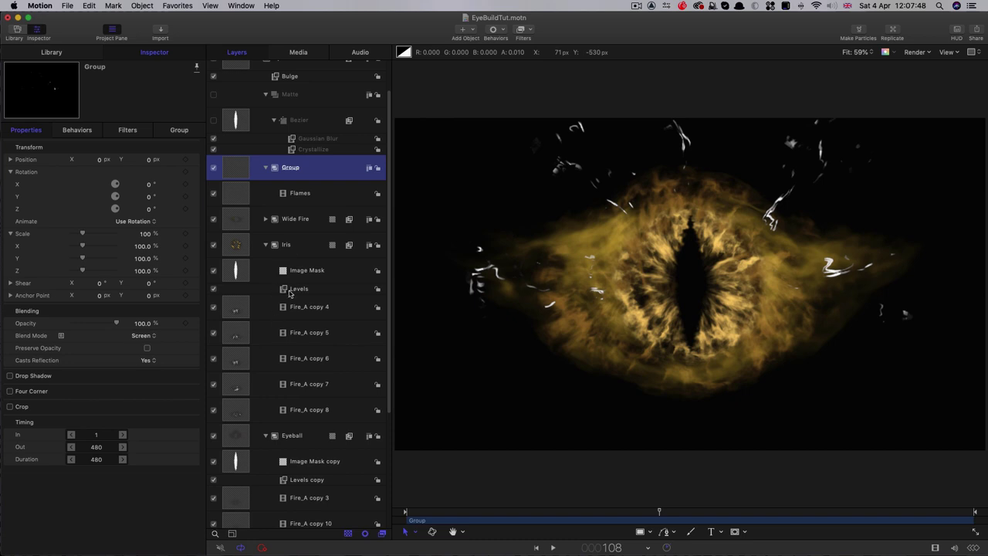
{"action": "left_click_drag", "start_coordinate": [287, 291], "coordinate": [236, 164]}
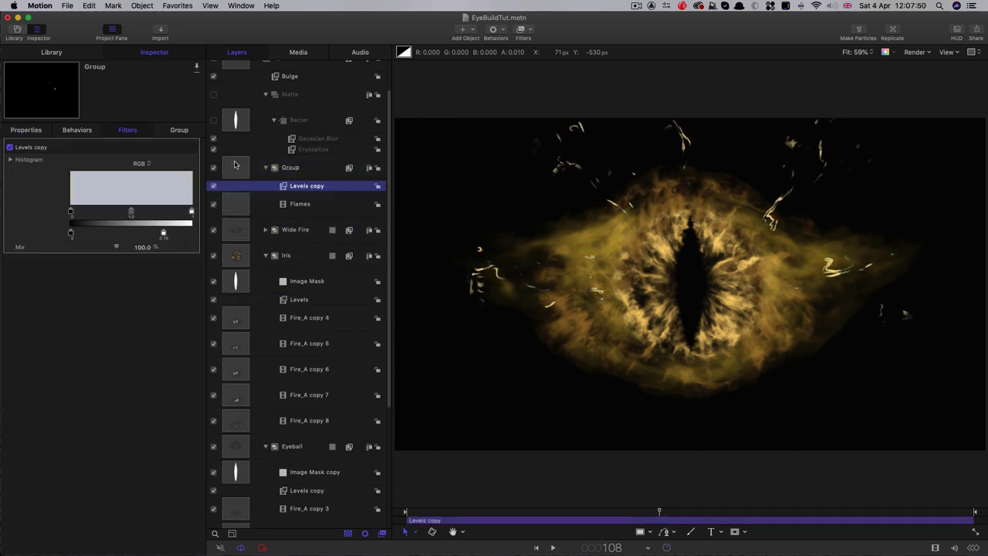
Rename the new group to Flames.
{"action": "double_click", "coordinate": [292, 168]}
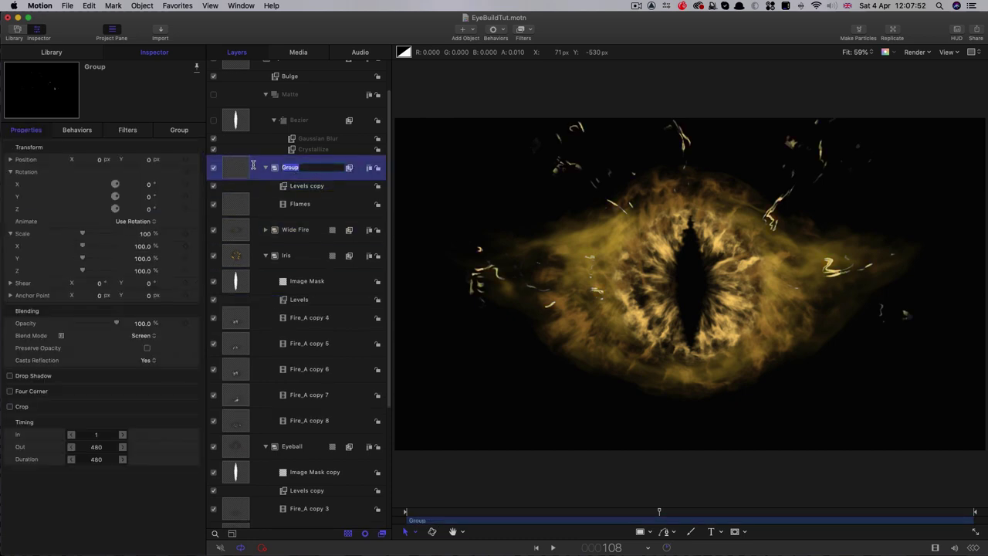
{"action": "type", "text": "Flames"}
{"action": "key", "text": "Return"}
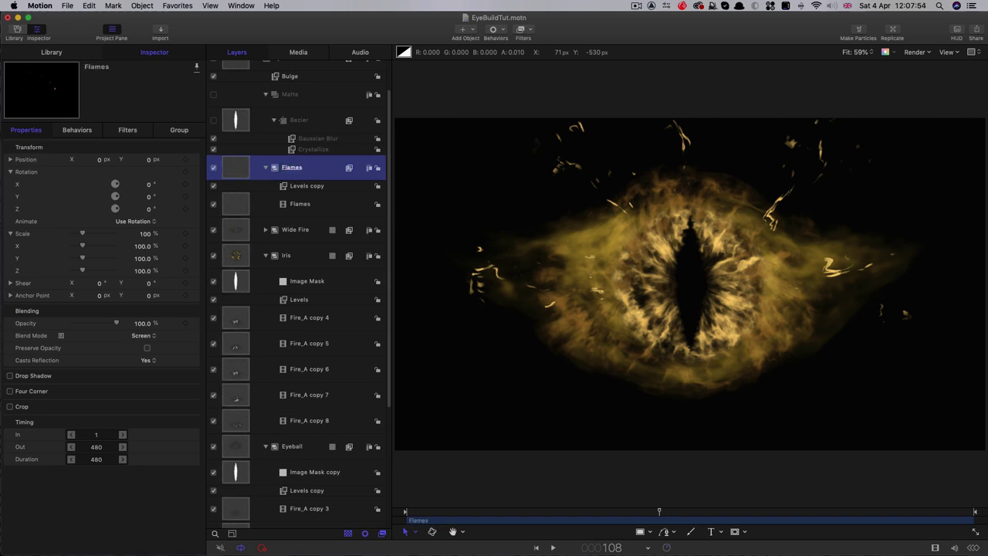
Lower the Blue and Green output whites in Levels copy to turn the embers orange.
{"action": "left_click", "coordinate": [284, 185]}
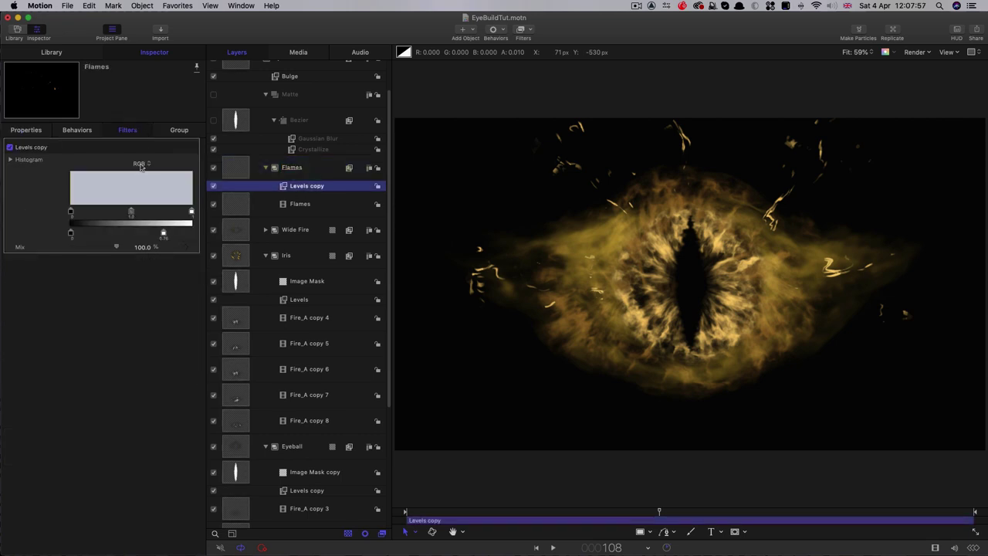
{"action": "left_click", "coordinate": [140, 163]}
{"action": "left_click", "coordinate": [142, 189]}
{"action": "left_click_drag", "start_coordinate": [113, 235], "coordinate": [88, 236]}
{"action": "left_click", "coordinate": [139, 164]}
{"action": "left_click", "coordinate": [139, 153]}
{"action": "left_click_drag", "start_coordinate": [163, 234], "coordinate": [130, 237]}
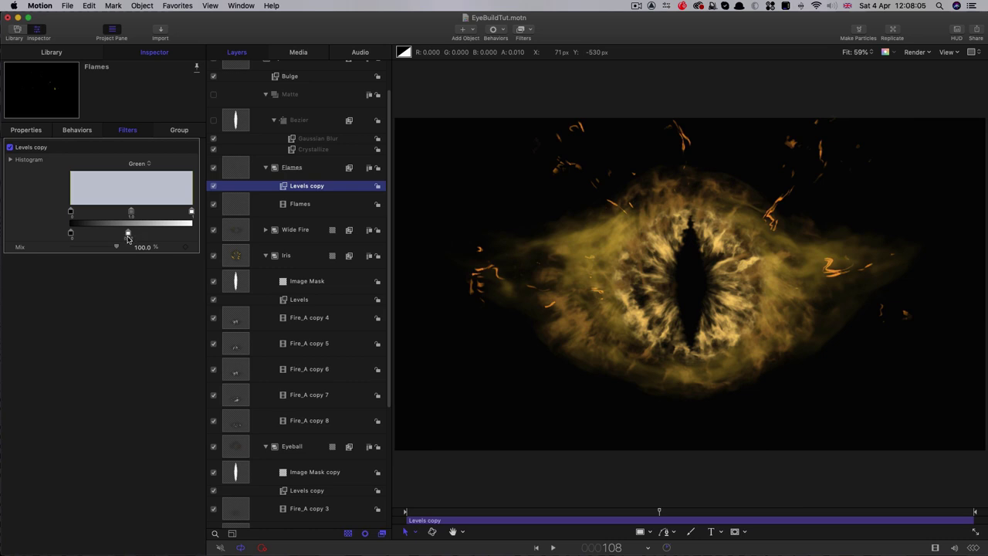
Set the Flames clip's opacity to 20%.
{"action": "left_click", "coordinate": [25, 129]}
{"action": "left_click", "coordinate": [244, 202]}
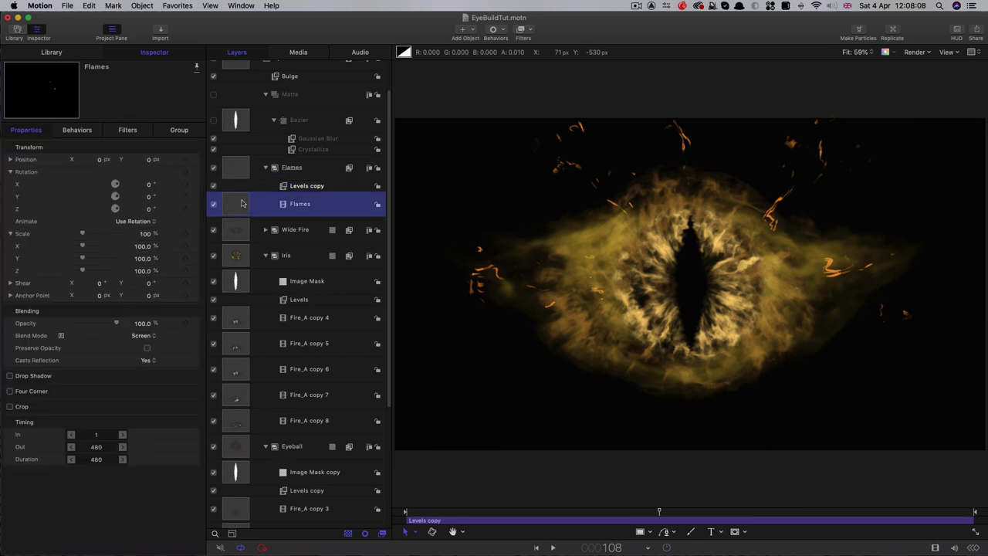
{"action": "left_click", "coordinate": [143, 323]}
{"action": "type", "text": "20"}
{"action": "key", "text": "Return"}
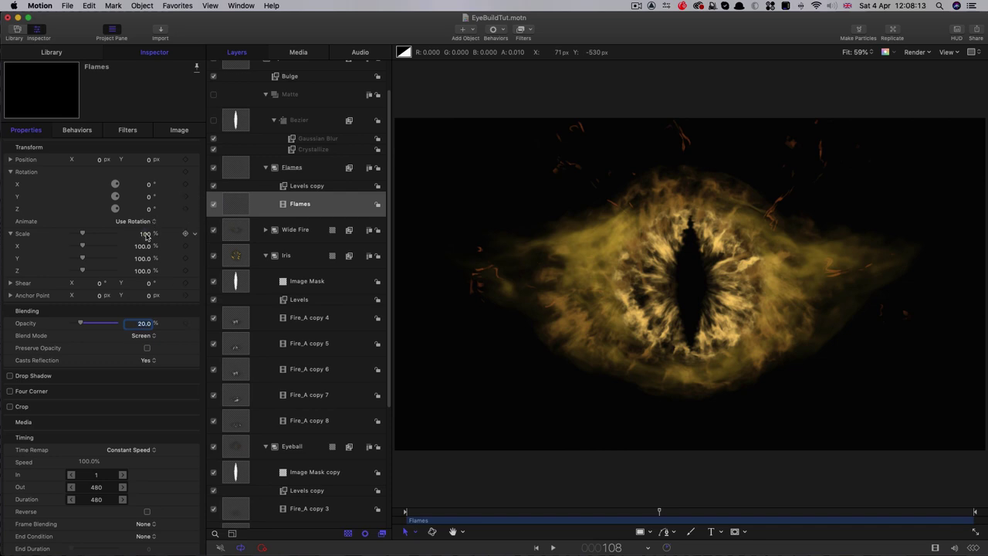
Shrink the Flames clip to 82×71%, then duplicate it and shift the copy earlier in time.
{"action": "mouse_move", "coordinate": [147, 236]}
{"action": "left_mouse_down"}
{"action": "mouse_move", "coordinate": [126, 236]}
{"action": "mouse_move", "coordinate": [152, 233]}
{"action": "left_mouse_up"}
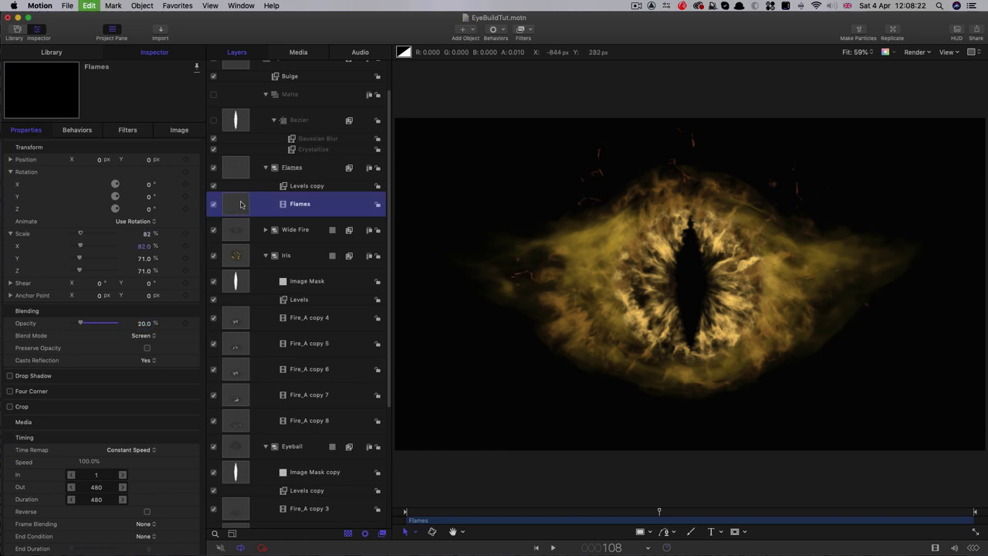
{"action": "key", "text": "super+d"}
{"action": "left_click", "coordinate": [27, 129]}
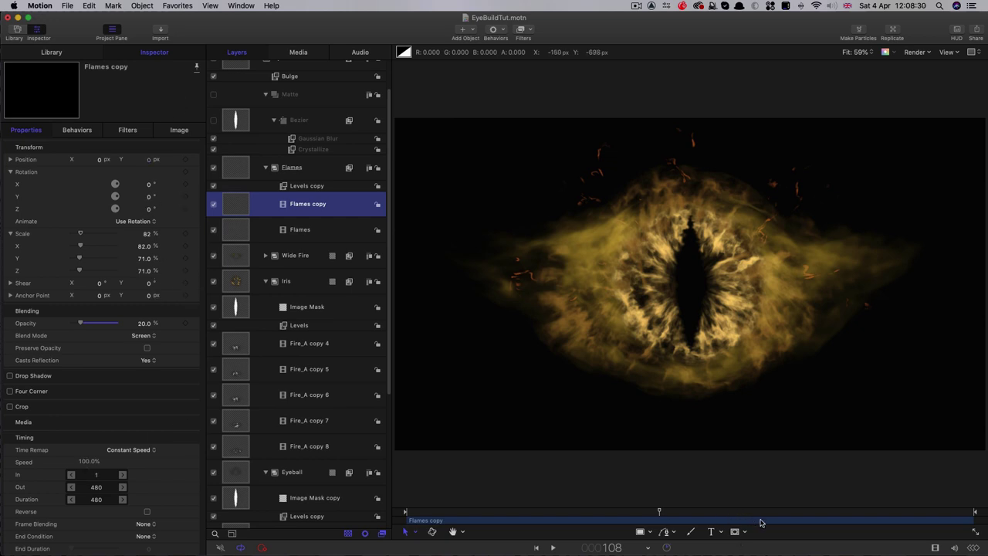
{"action": "left_click_drag", "start_coordinate": [760, 522], "coordinate": [644, 523]}
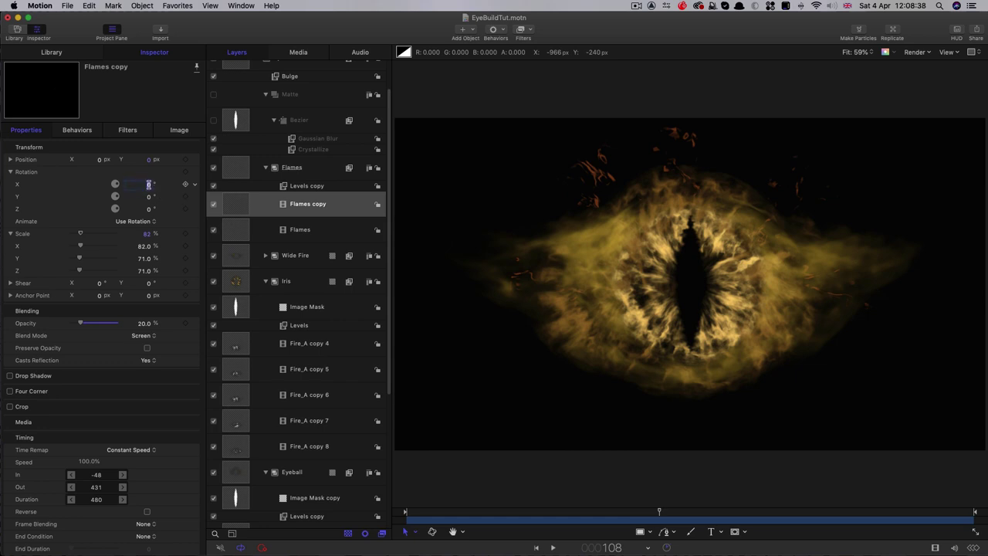
Flip Flames copy 180° on X, raise it to Y 92, and duplicate it as Flames copy 1.
{"action": "type", "text": "80"}
{"action": "key", "text": "Return"}
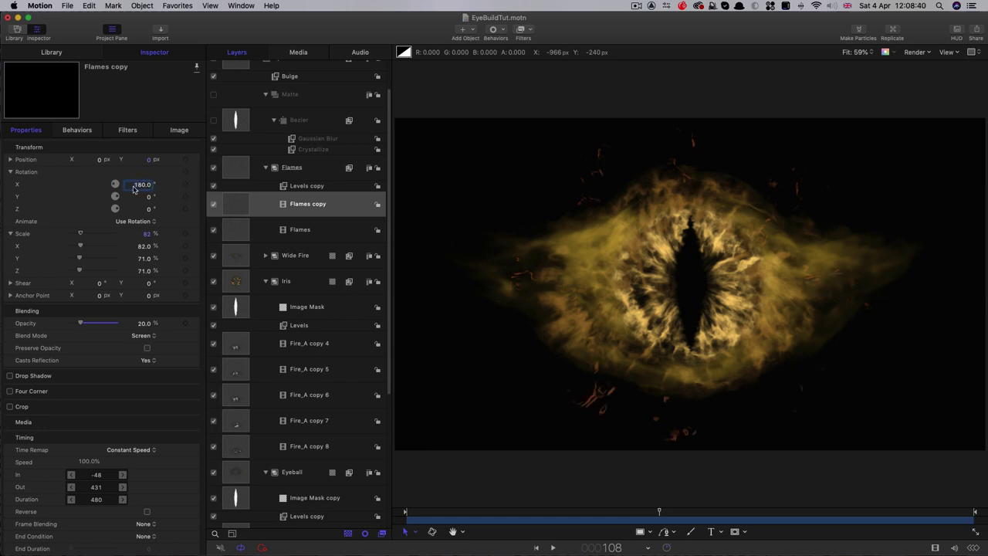
{"action": "left_click_drag", "start_coordinate": [146, 159], "coordinate": [174, 159]}
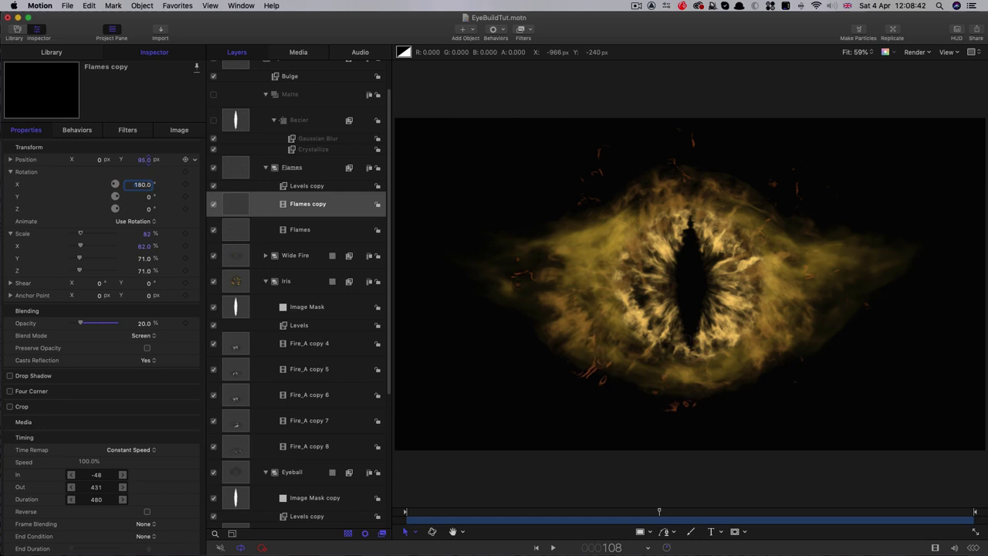
{"action": "left_click", "coordinate": [233, 204]}
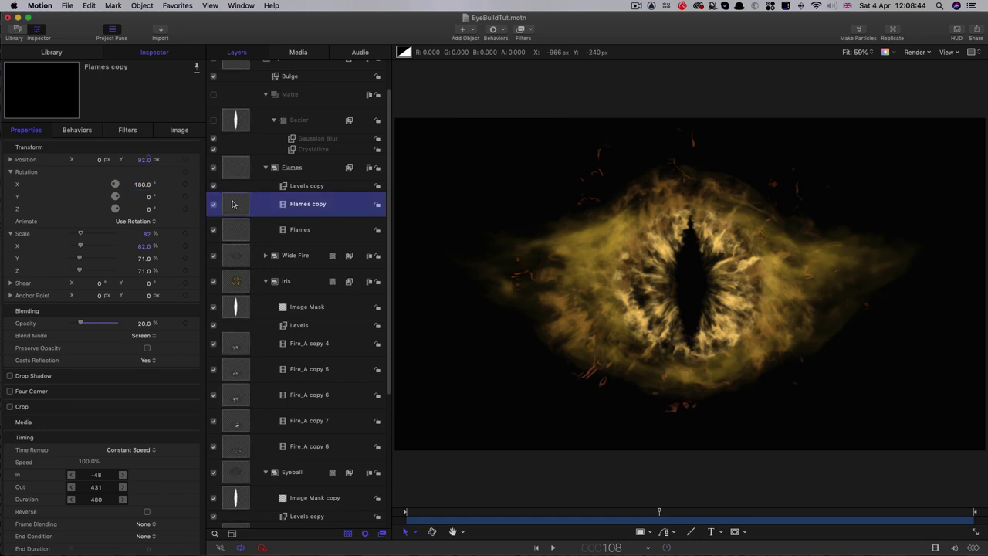
{"action": "key", "text": "super+d"}
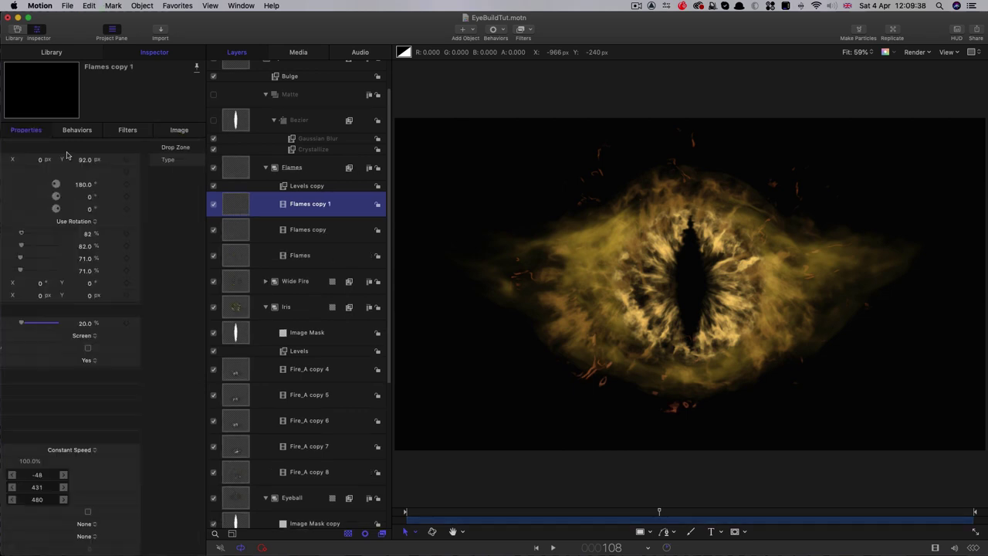
Rotate Flames copy 1 to about 46°, then add Flames copy 2, offset earlier, rotated further and lowered.
{"action": "left_click_drag", "start_coordinate": [145, 209], "coordinate": [145, 245]}
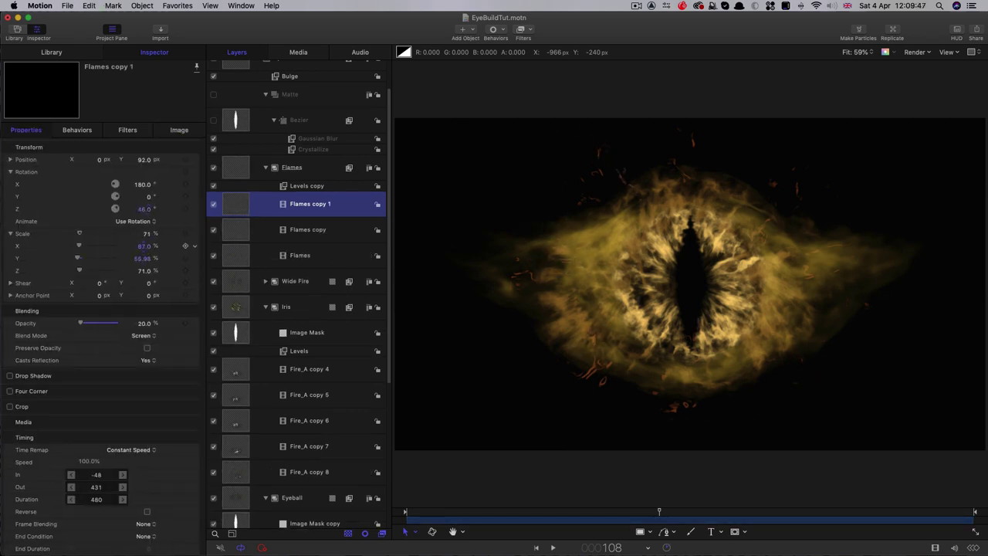
{"action": "key", "text": "super+d"}
{"action": "left_click_drag", "start_coordinate": [725, 522], "coordinate": [650, 523]}
{"action": "left_click_drag", "start_coordinate": [145, 208], "coordinate": [148, 202]}
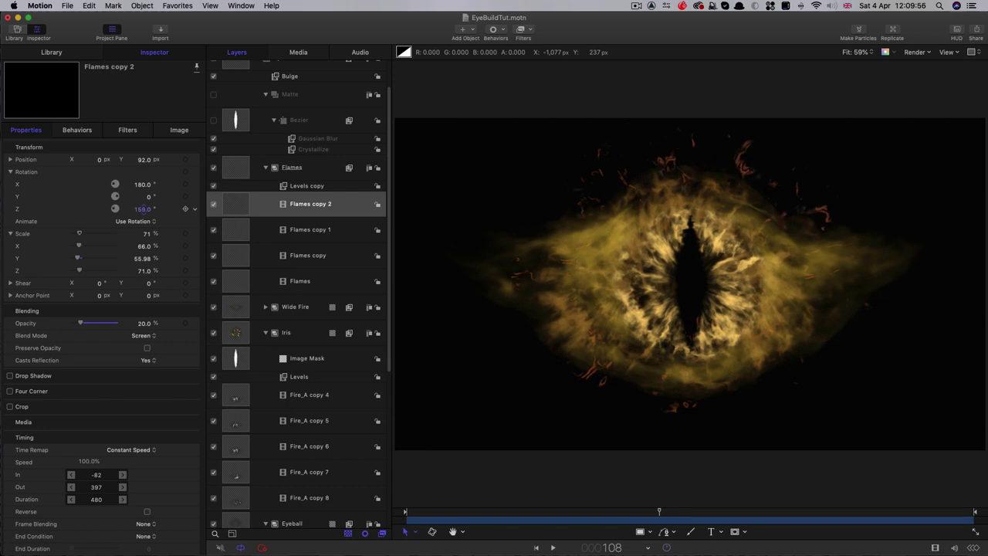
{"action": "left_click_drag", "start_coordinate": [145, 159], "coordinate": [145, 160]}
Add Flames copy 3, rotated, repositioned and offset earlier, then preview the animation.
{"action": "key", "text": "super+d"}
{"action": "left_click_drag", "start_coordinate": [145, 209], "coordinate": [148, 202]}
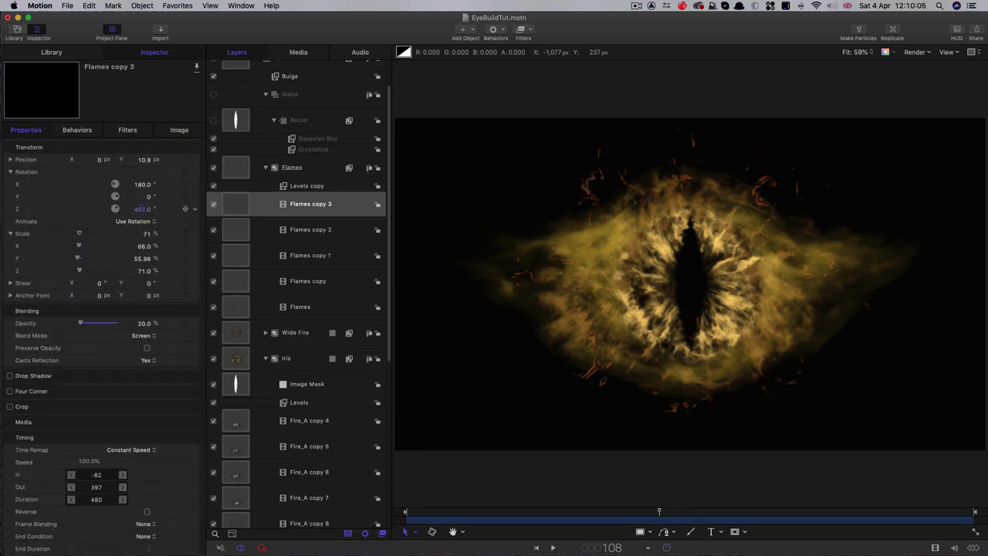
{"action": "left_click_drag", "start_coordinate": [145, 159], "coordinate": [143, 164]}
{"action": "left_click_drag", "start_coordinate": [582, 517], "coordinate": [645, 527]}
{"action": "key", "text": "space"}
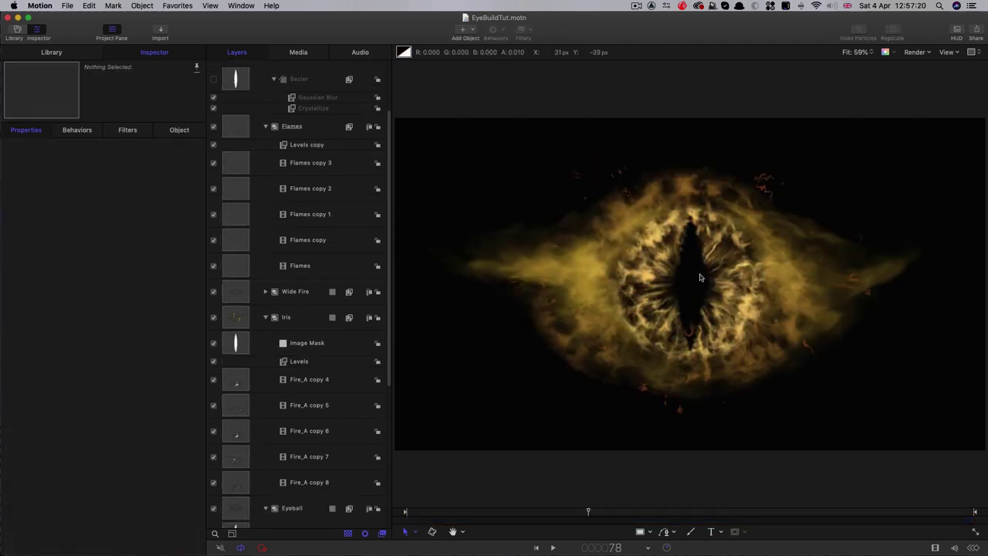
Copy Iris's inverted, stencil Image Mask onto the Flames group, then collapse the group.
{"action": "left_click", "coordinate": [237, 344]}
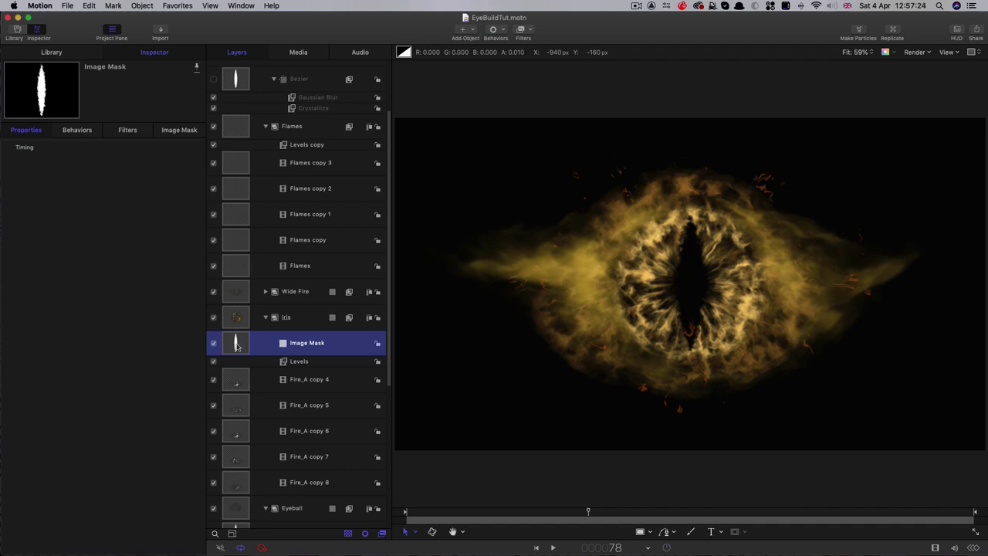
{"action": "left_click_drag", "start_coordinate": [237, 345], "coordinate": [235, 127]}
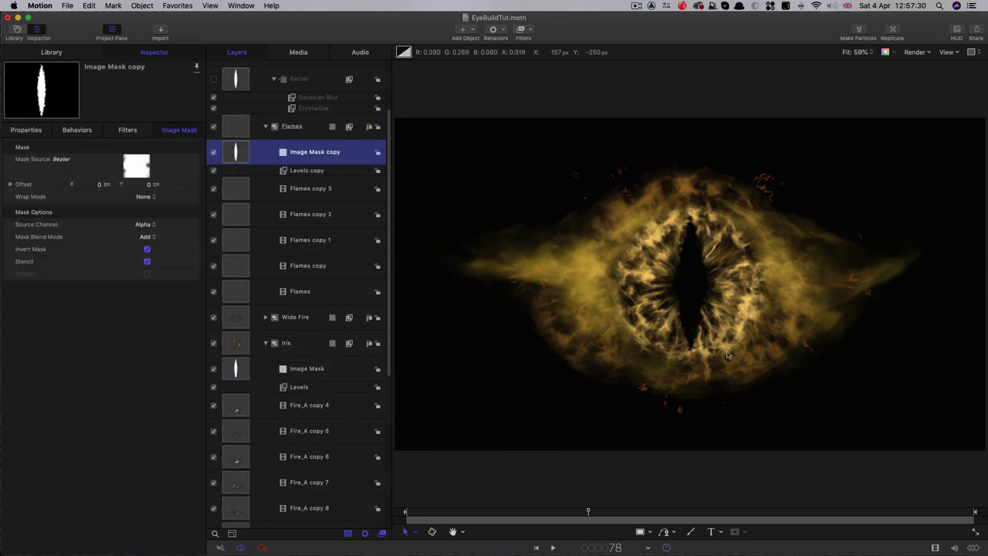
{"action": "left_click", "coordinate": [240, 129]}
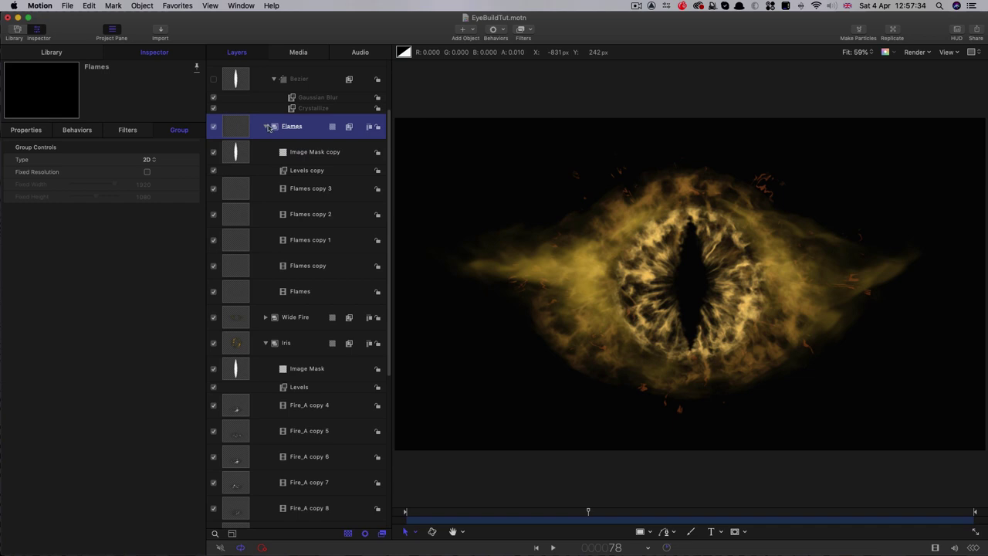
{"action": "left_click", "coordinate": [265, 127]}
Duplicate the Flames group and shrink the Flames copy group to 67%.
{"action": "right_click", "coordinate": [235, 134]}
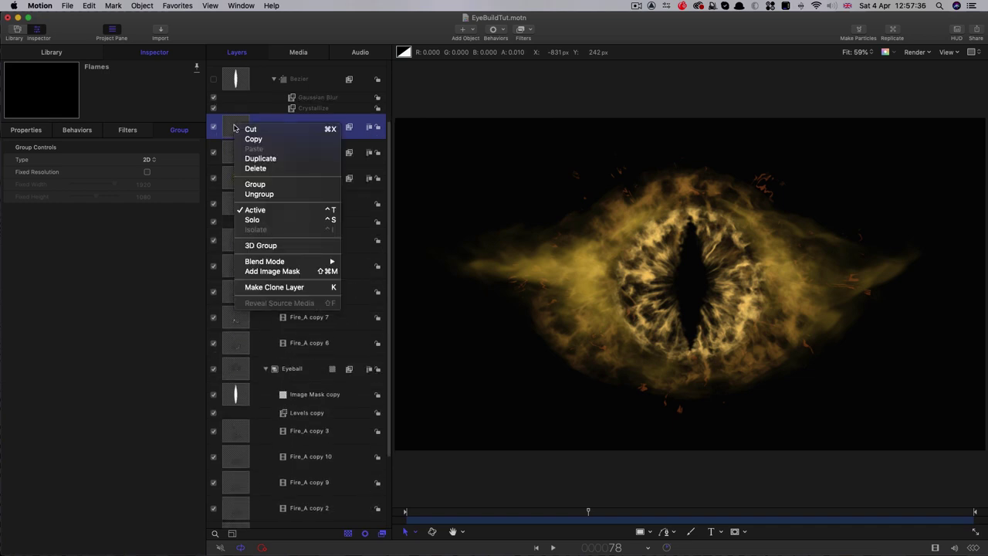
{"action": "key", "text": "Escape"}
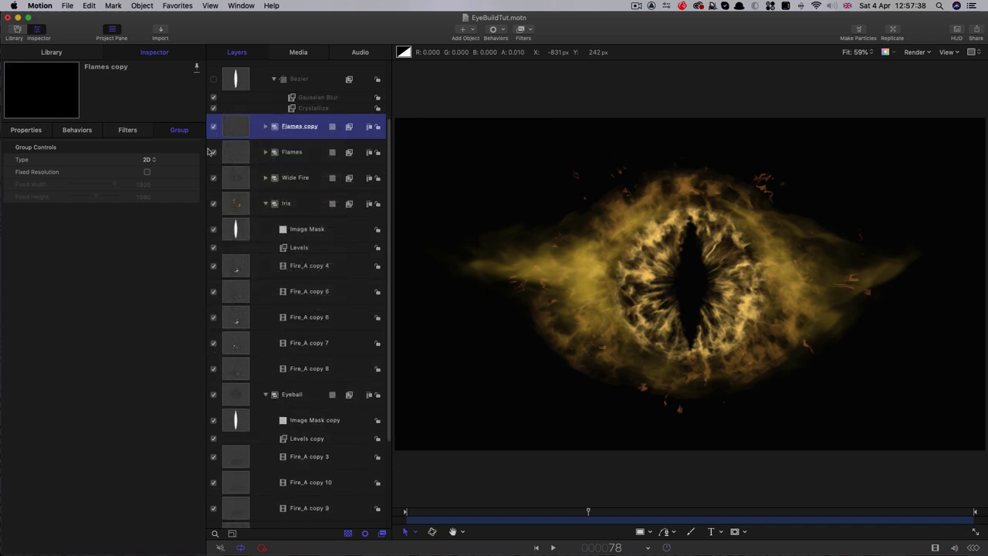
{"action": "left_click", "coordinate": [25, 129]}
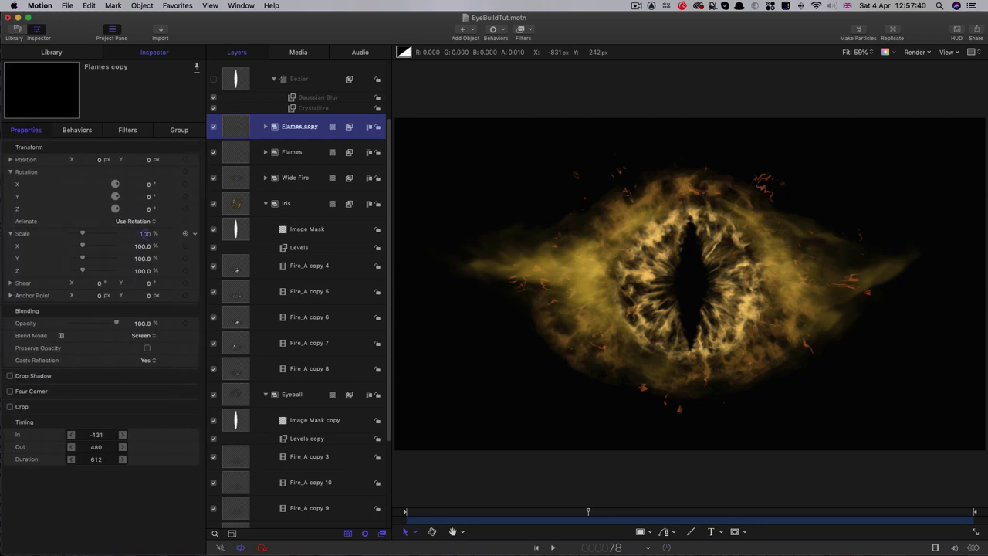
{"action": "left_click_drag", "start_coordinate": [147, 234], "coordinate": [131, 233]}
Raise the opacity of Flames copy 4 through 8 to 100%.
{"action": "left_click", "coordinate": [266, 127]}
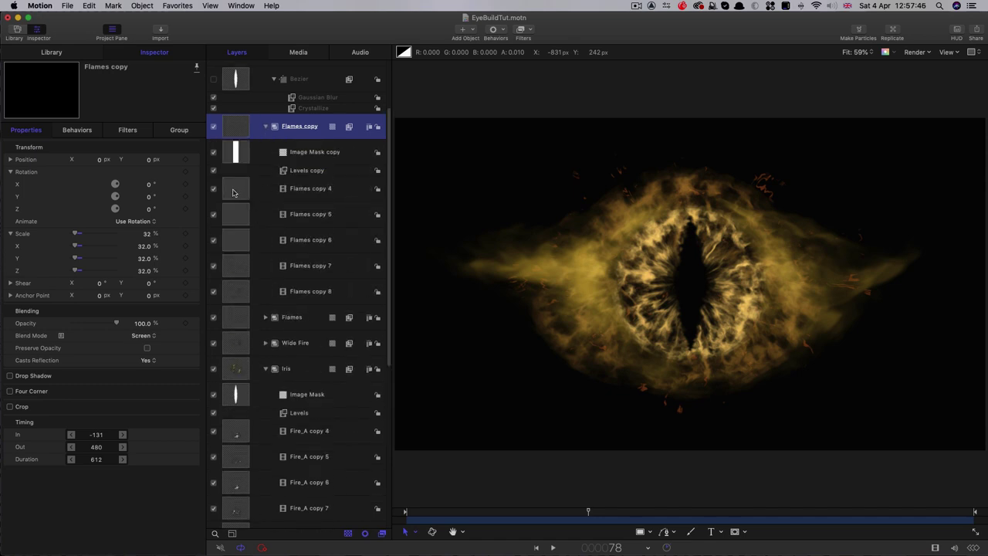
{"action": "left_click", "coordinate": [234, 192]}
{"action": "left_click", "coordinate": [234, 294], "text": "shift"}
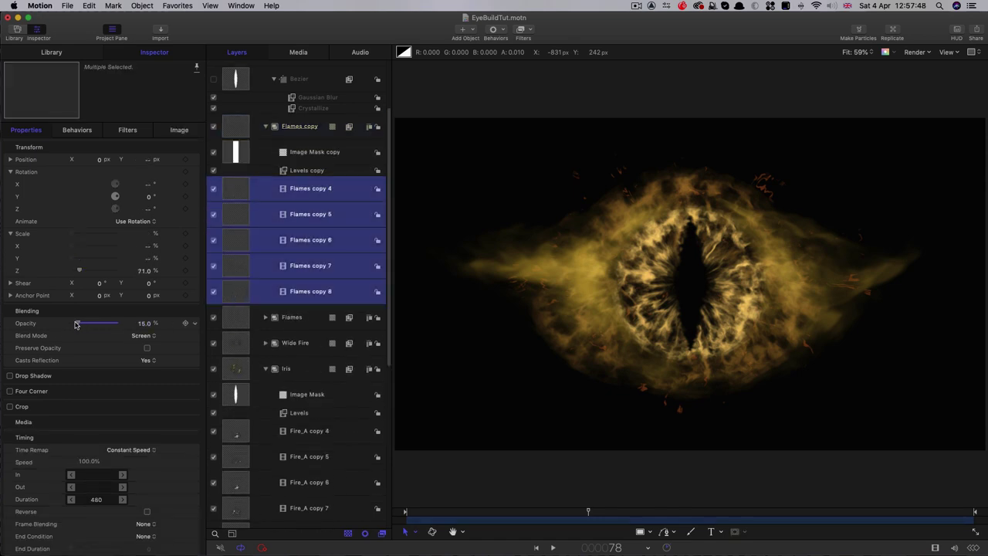
{"action": "left_click_drag", "start_coordinate": [77, 324], "coordinate": [161, 330]}
Rotate the Flames copy group 180° on X, start it slightly earlier, and preview playback.
{"action": "left_click", "coordinate": [237, 133]}
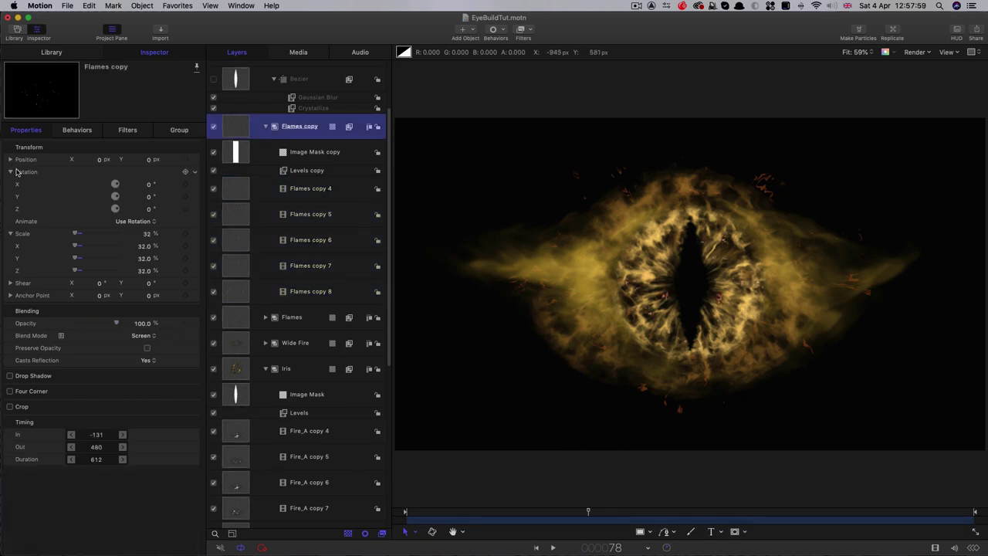
{"action": "left_click", "coordinate": [148, 185]}
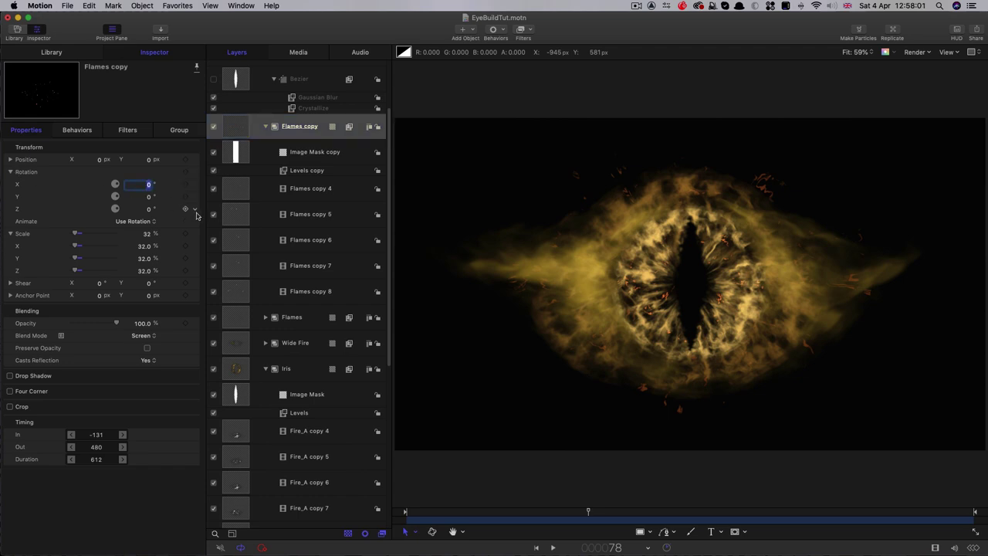
{"action": "type", "text": "180"}
{"action": "key", "text": "Return"}
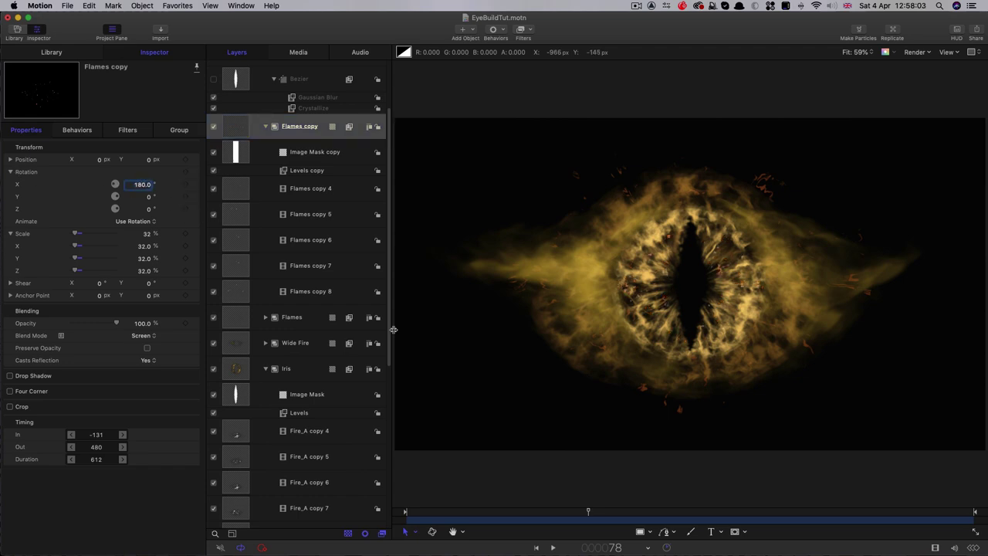
{"action": "left_click_drag", "start_coordinate": [715, 522], "coordinate": [668, 522]}
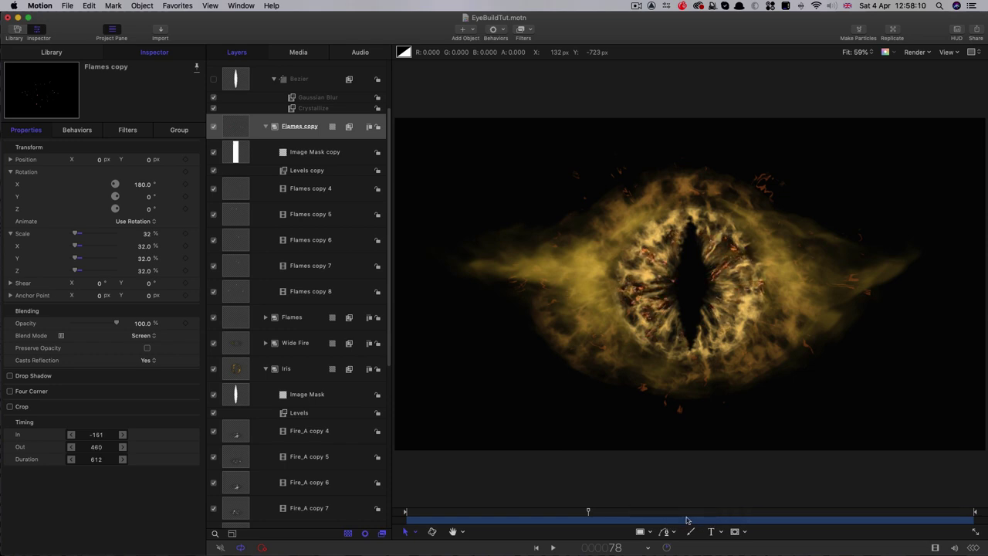
{"action": "left_click_drag", "start_coordinate": [551, 514], "coordinate": [409, 514]}
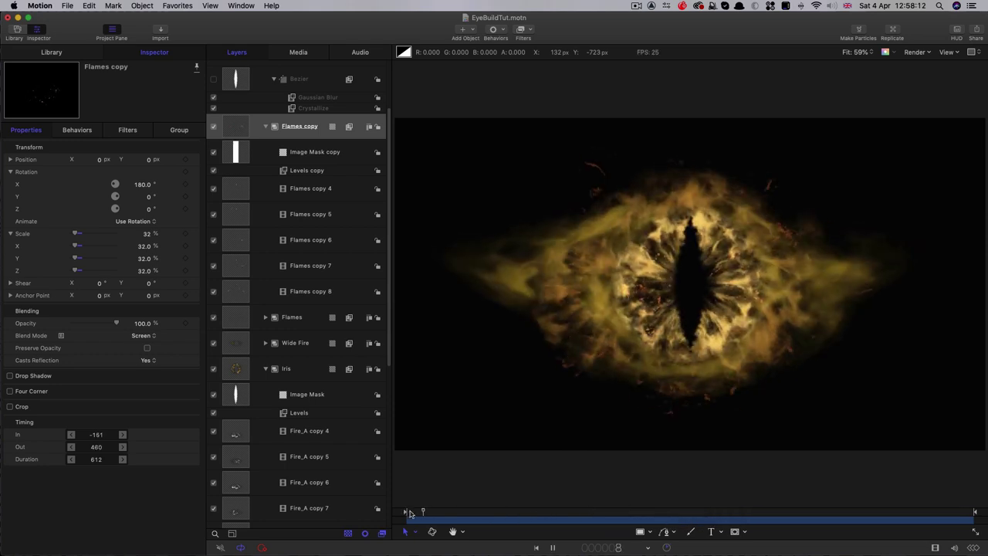
{"action": "key", "text": "space"}
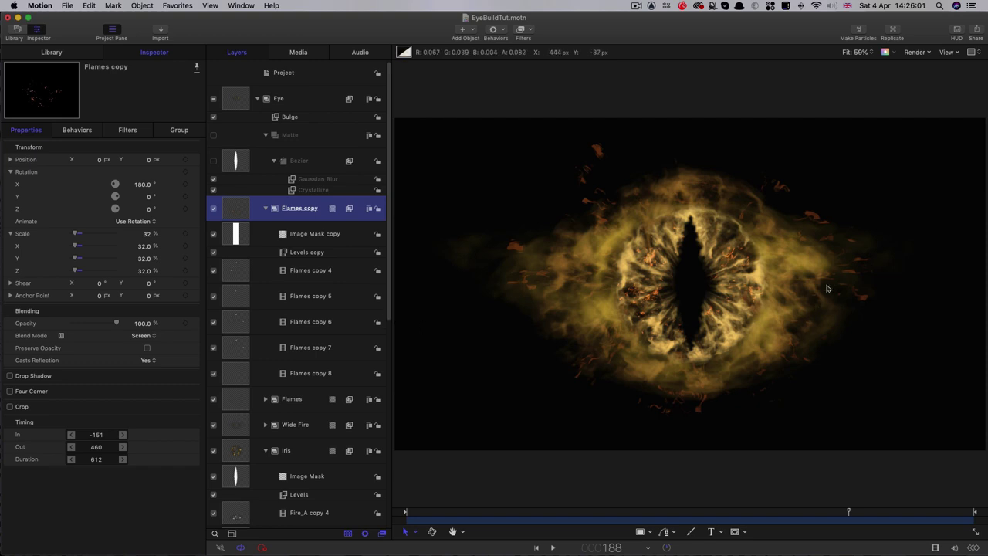
Add a Glow filter to the Eye group with Threshold 0.5.
{"action": "left_click", "coordinate": [238, 98]}
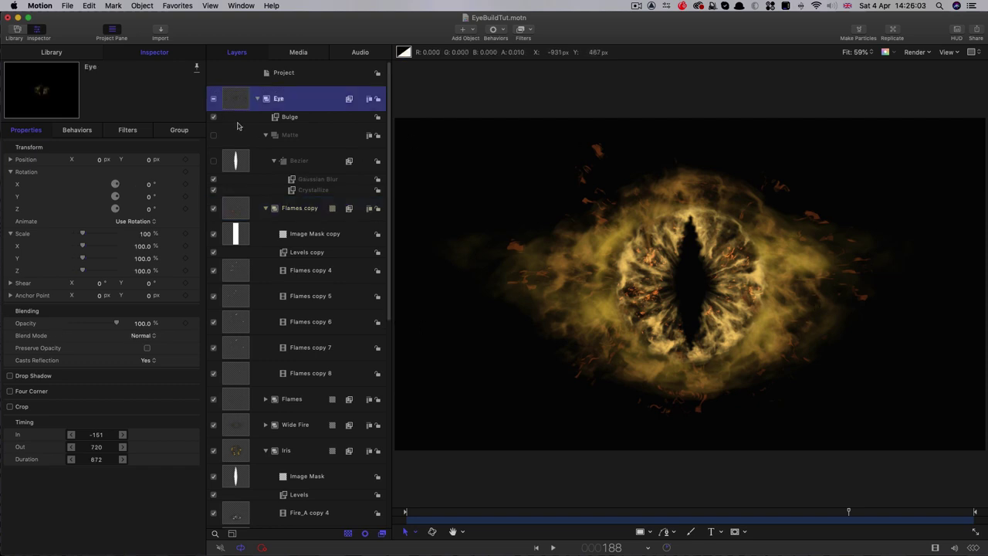
{"action": "left_click", "coordinate": [532, 29]}
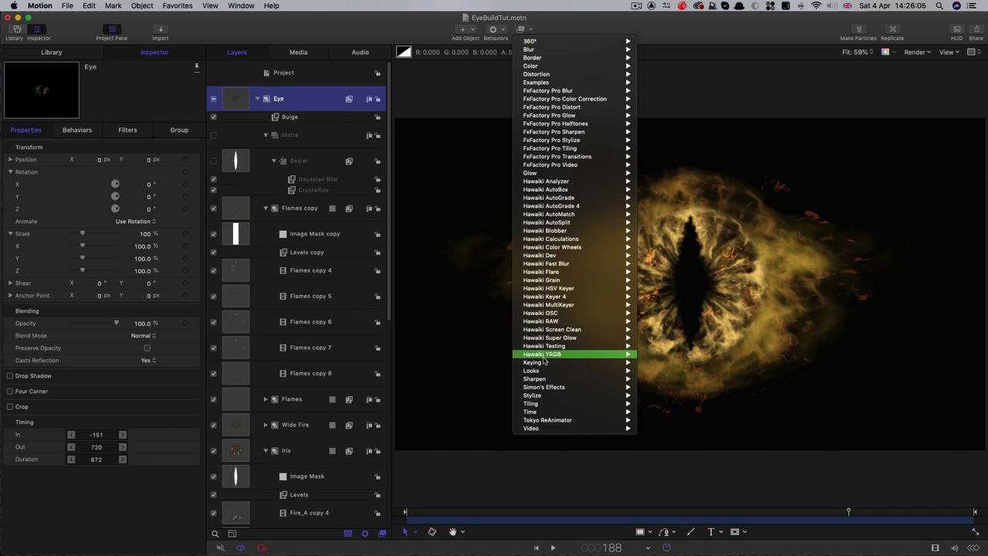
{"action": "mouse_move", "coordinate": [558, 177]}
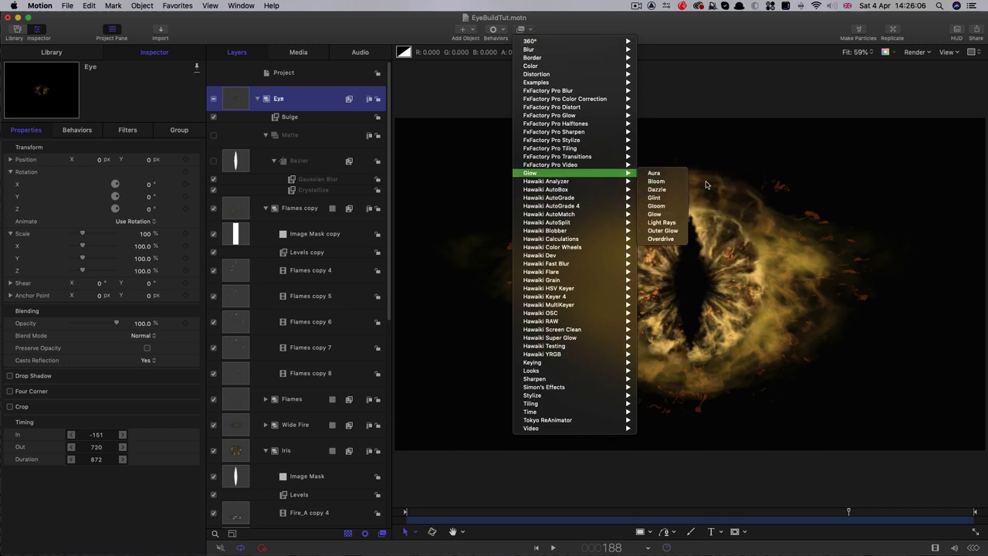
{"action": "left_click", "coordinate": [679, 214]}
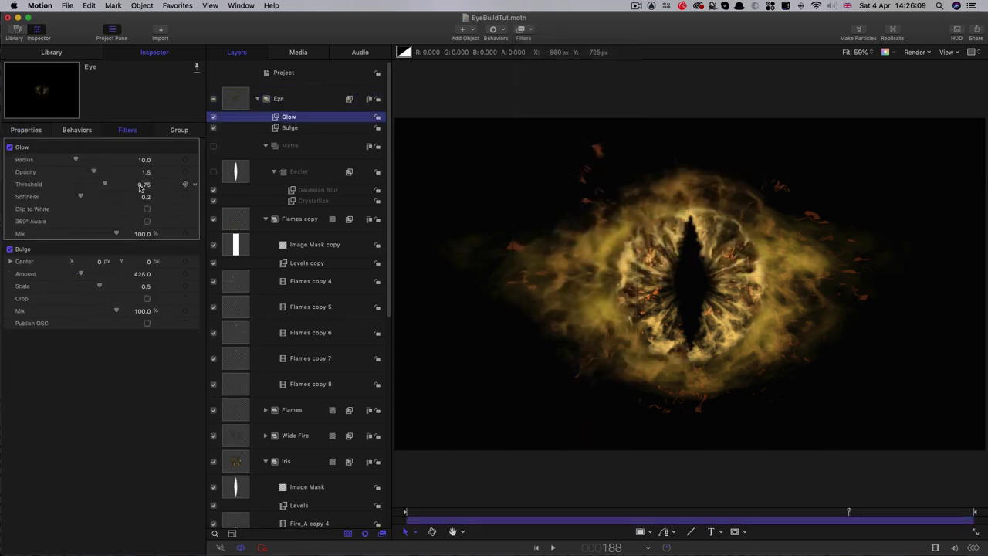
{"action": "left_click", "coordinate": [144, 185]}
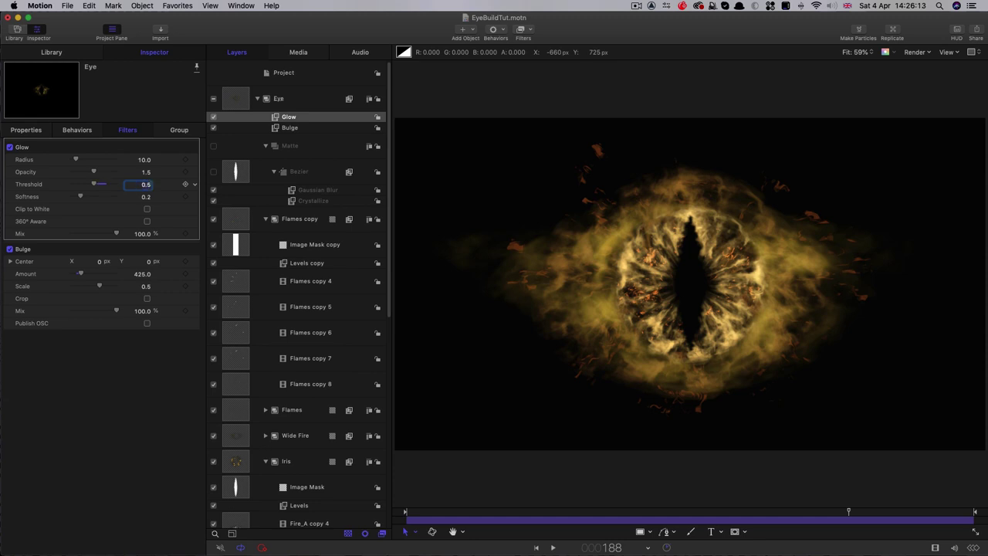
{"action": "left_click", "coordinate": [214, 117]}
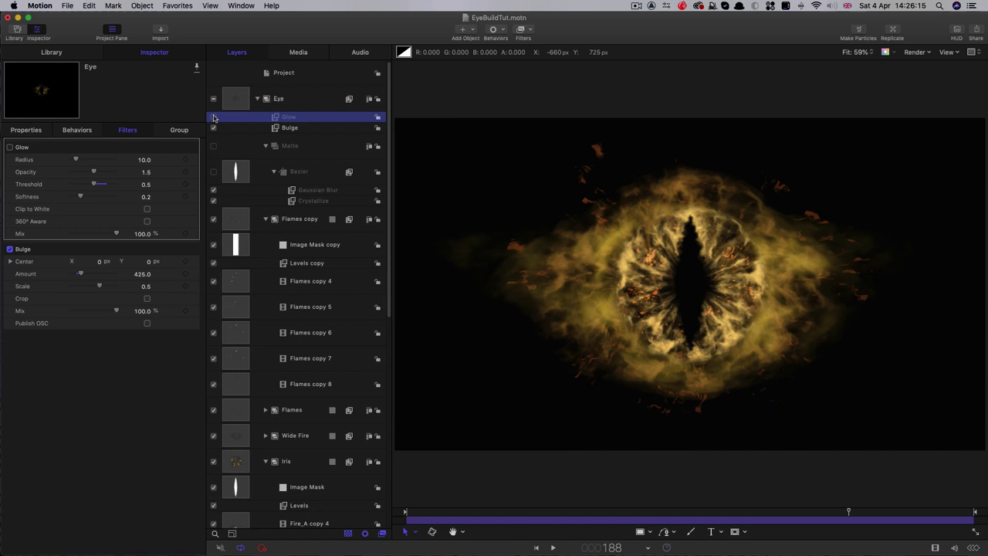
Toggle the Glow filter off and on to compare, then play from frame 76.
{"action": "left_click", "coordinate": [213, 118]}
{"action": "left_click", "coordinate": [214, 118]}
{"action": "left_click", "coordinate": [214, 117]}
{"action": "left_click", "coordinate": [214, 117]}
{"action": "left_click", "coordinate": [585, 512]}
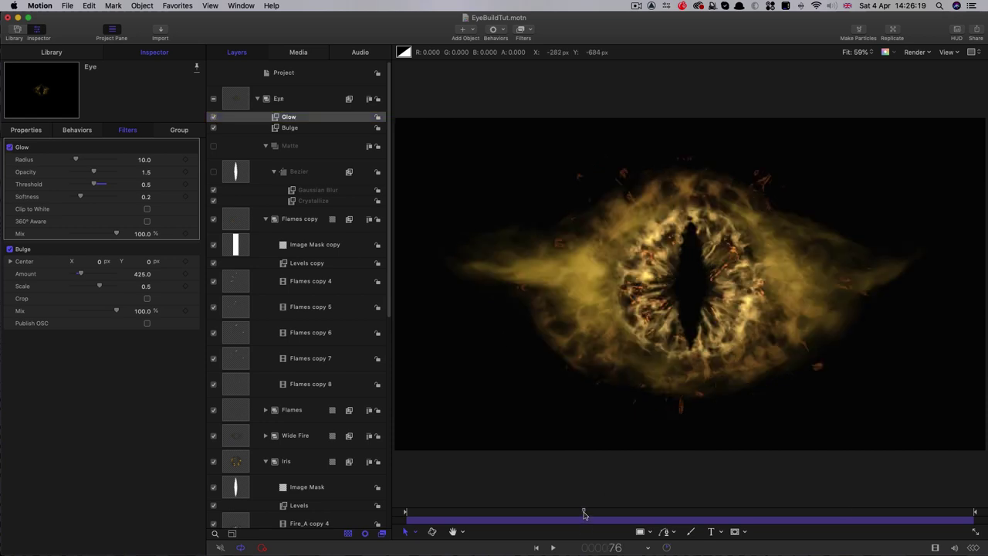
{"action": "key", "text": "space"}
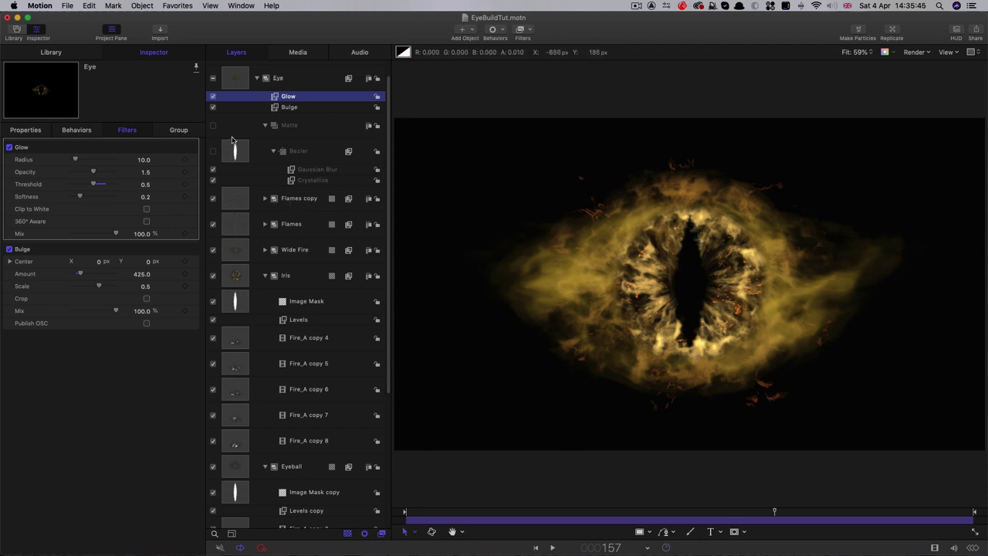
Create a new group, import Fire_A.mov into it, and scale it to 25%.
{"action": "left_click", "coordinate": [233, 197]}
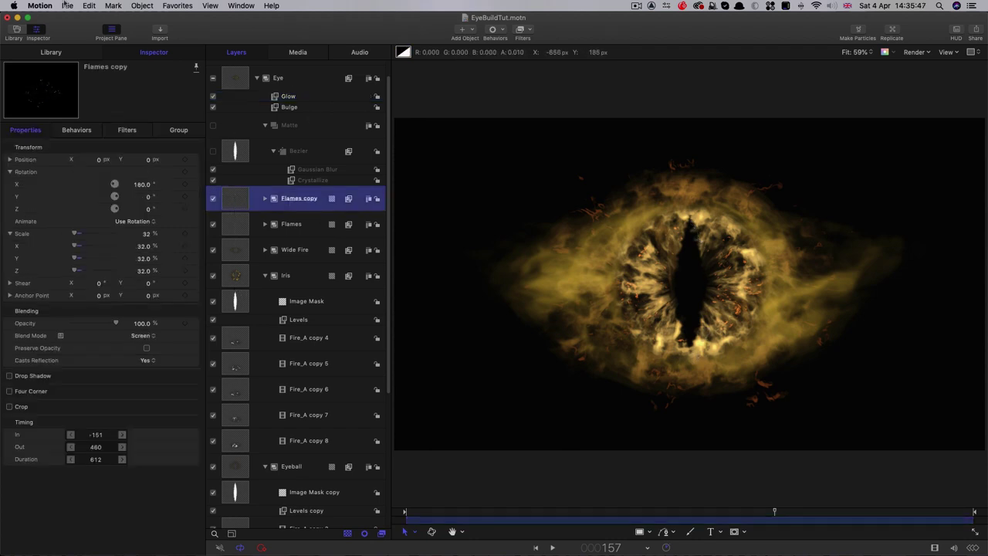
{"action": "left_click", "coordinate": [142, 6]}
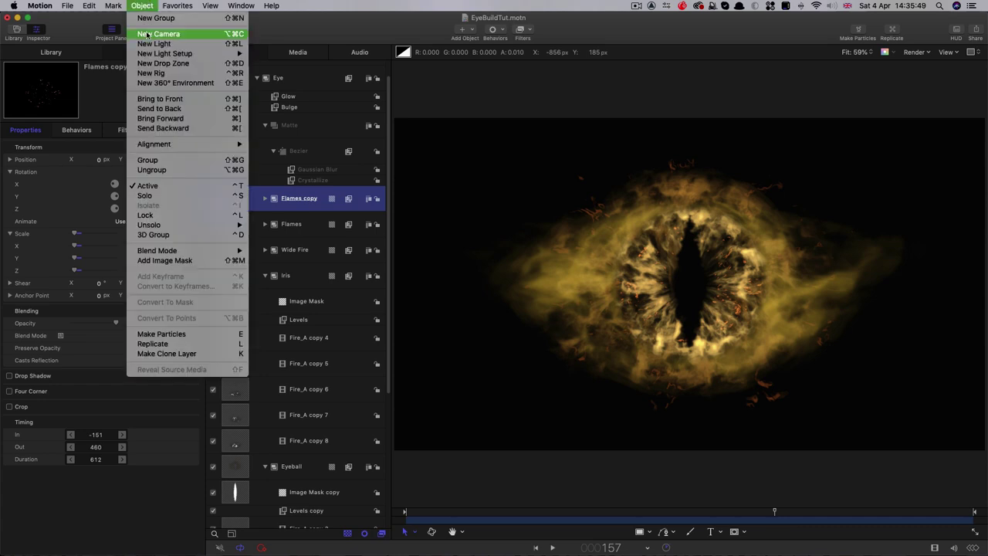
{"action": "left_click", "coordinate": [154, 17]}
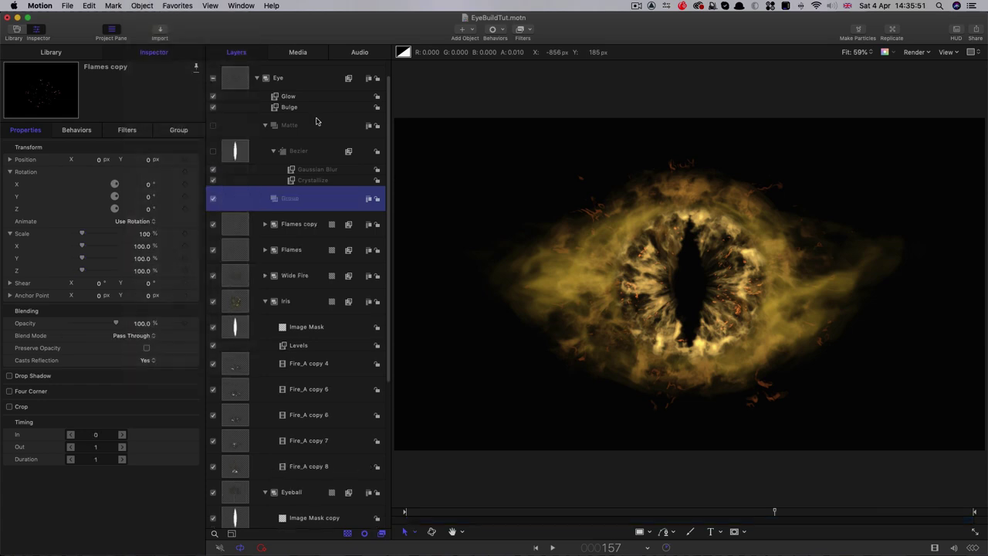
{"action": "left_click", "coordinate": [162, 32]}
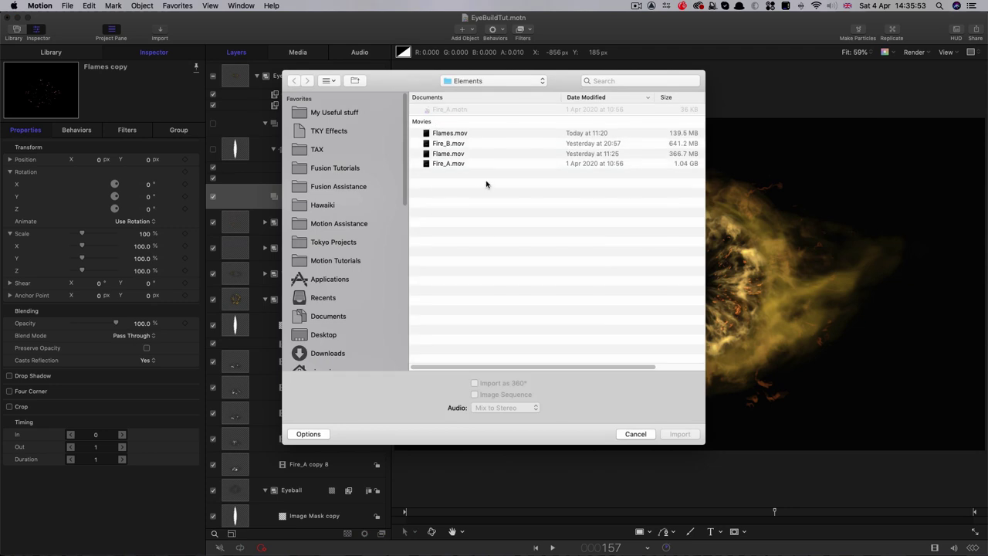
{"action": "left_click", "coordinate": [441, 164]}
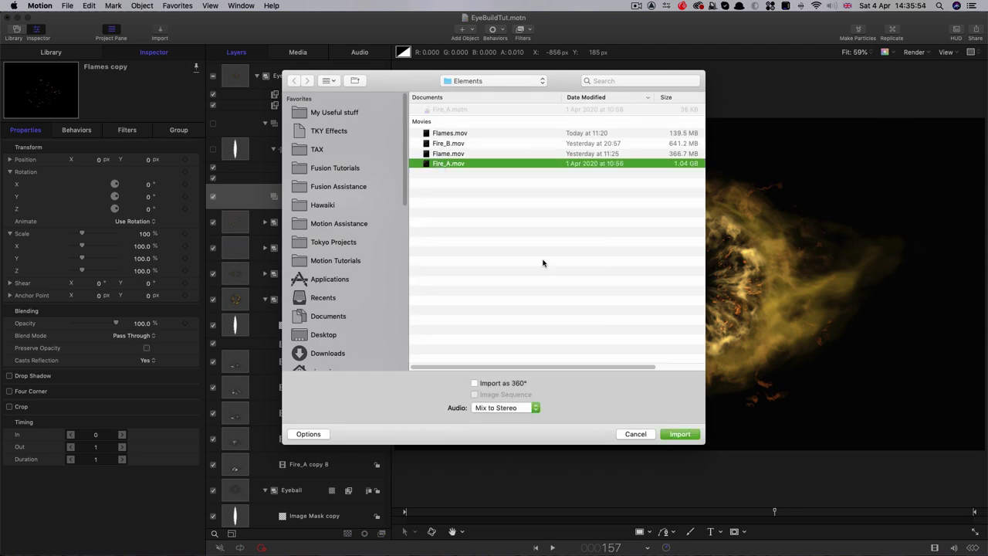
{"action": "left_click", "coordinate": [680, 435]}
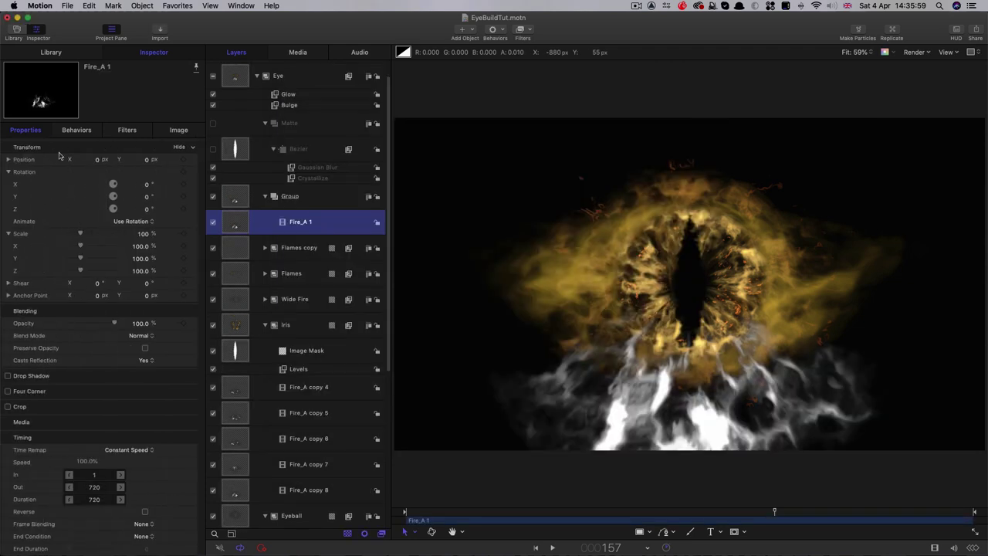
{"action": "left_click_drag", "start_coordinate": [146, 233], "coordinate": [123, 233]}
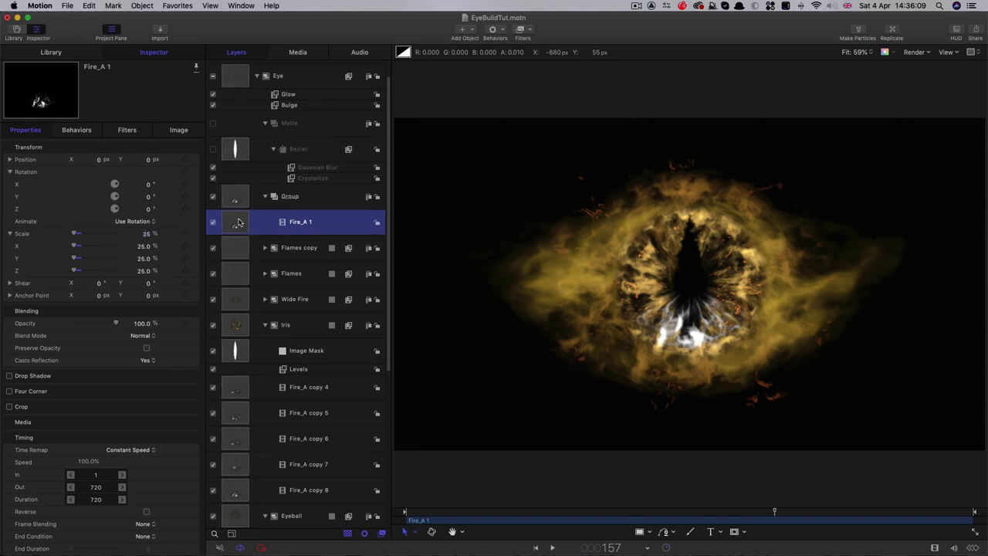
Duplicate the Fire_A layer, rotate the copy 88° on Z, and start it earlier.
{"action": "key", "text": "super+d"}
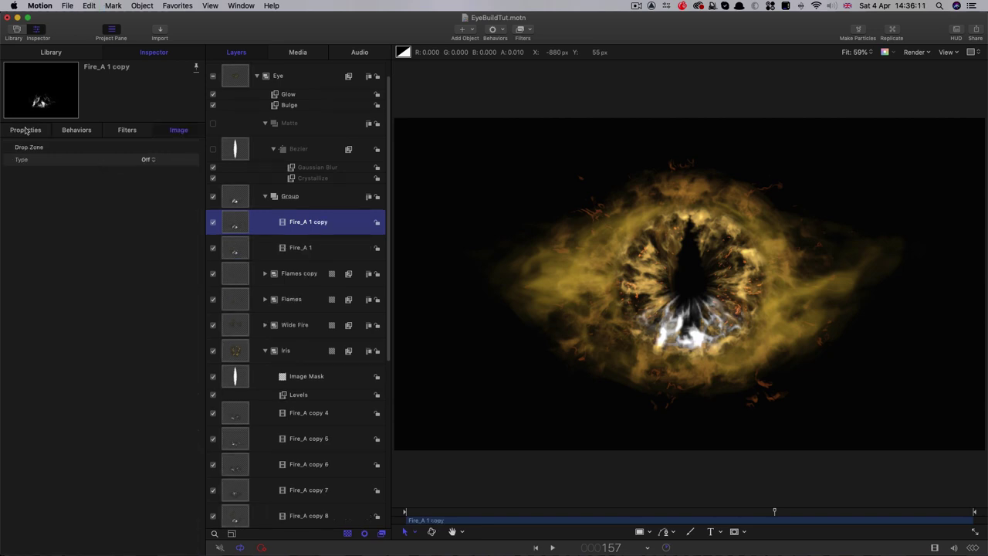
{"action": "left_click", "coordinate": [147, 210]}
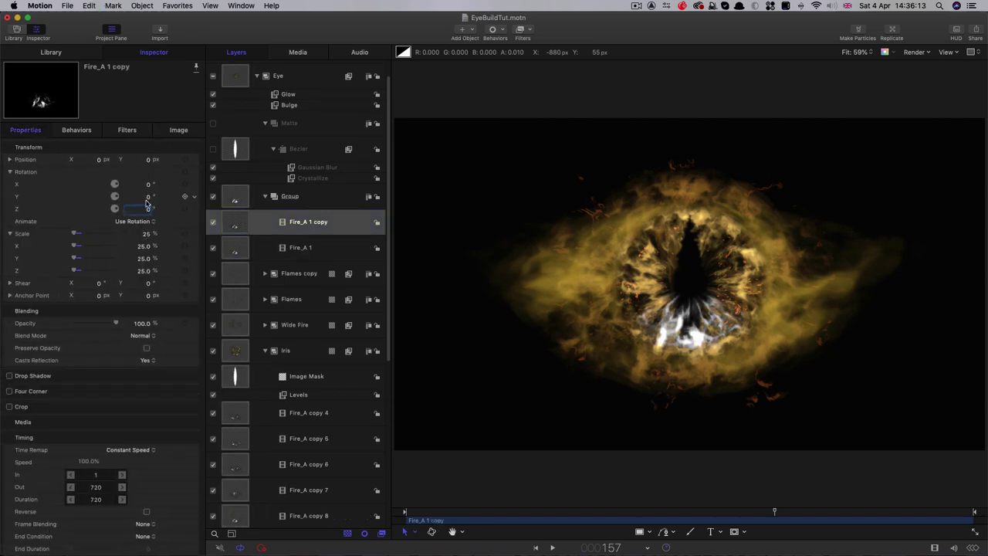
{"action": "type", "text": "88"}
{"action": "key", "text": "Return"}
{"action": "left_click_drag", "start_coordinate": [724, 521], "coordinate": [587, 524]}
Add two more Fire_A copies rotated to 172.9° and 274.4° on Z.
{"action": "key", "text": "super+d"}
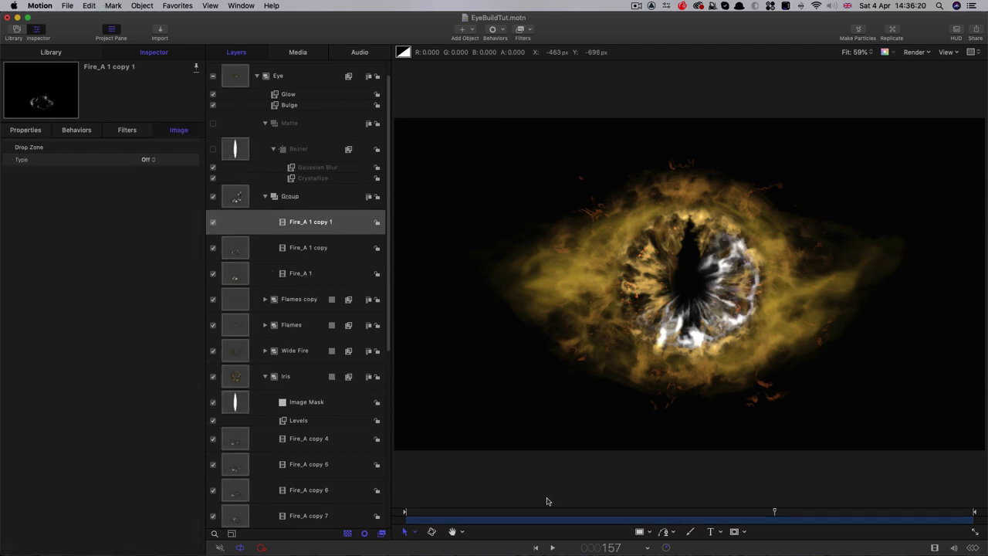
{"action": "left_click", "coordinate": [25, 129]}
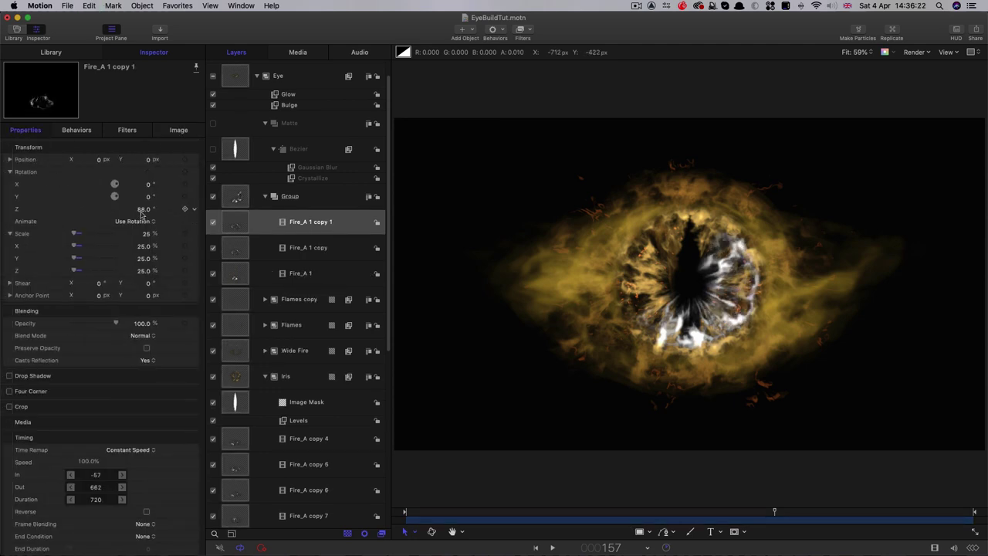
{"action": "left_click_drag", "start_coordinate": [142, 215], "coordinate": [764, 533]}
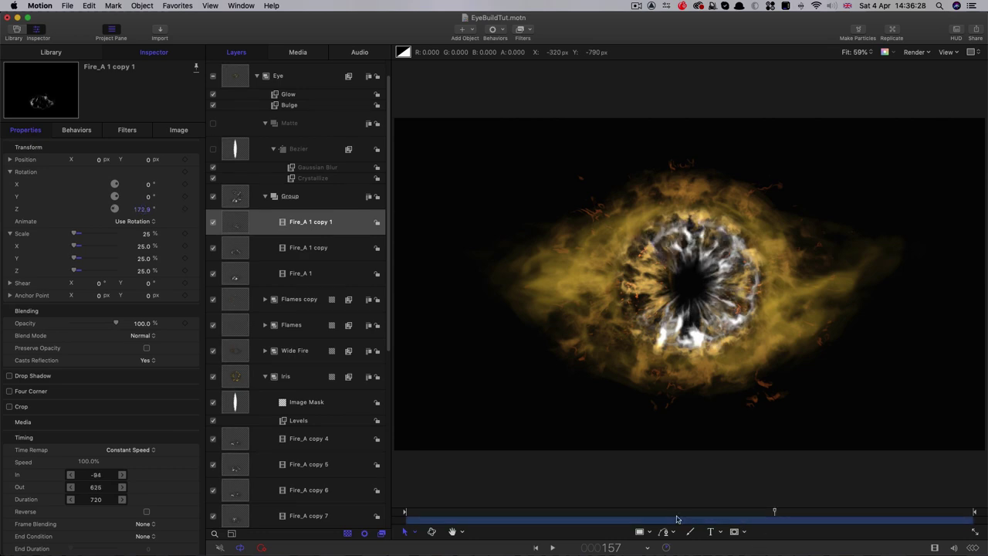
{"action": "key", "text": "super+d"}
{"action": "left_click", "coordinate": [25, 130]}
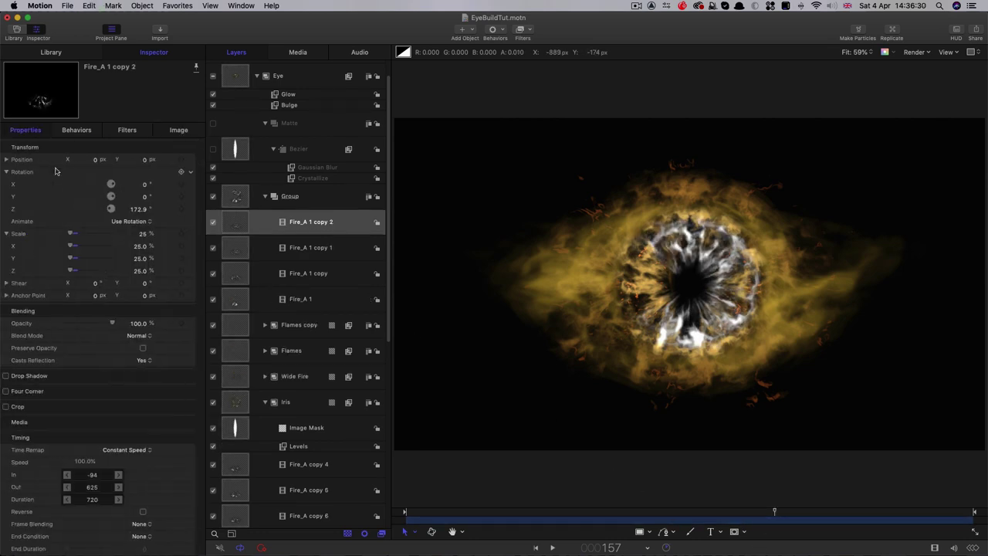
{"action": "left_click_drag", "start_coordinate": [141, 211], "coordinate": [173, 210]}
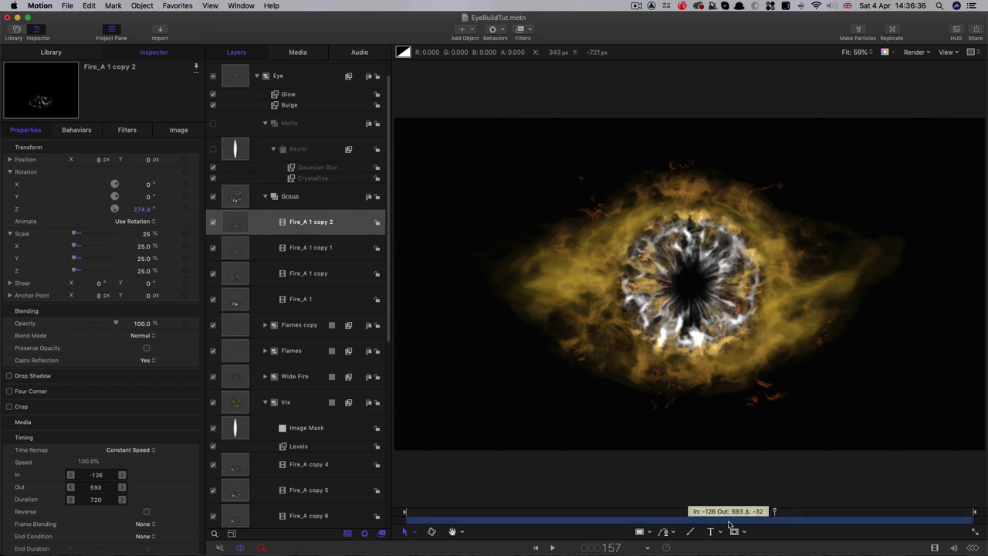
Rename the Fire_A group to Edge and set its four Fire_A layers to Add blending.
{"action": "double_click", "coordinate": [328, 197]}
{"action": "type", "text": "E"}
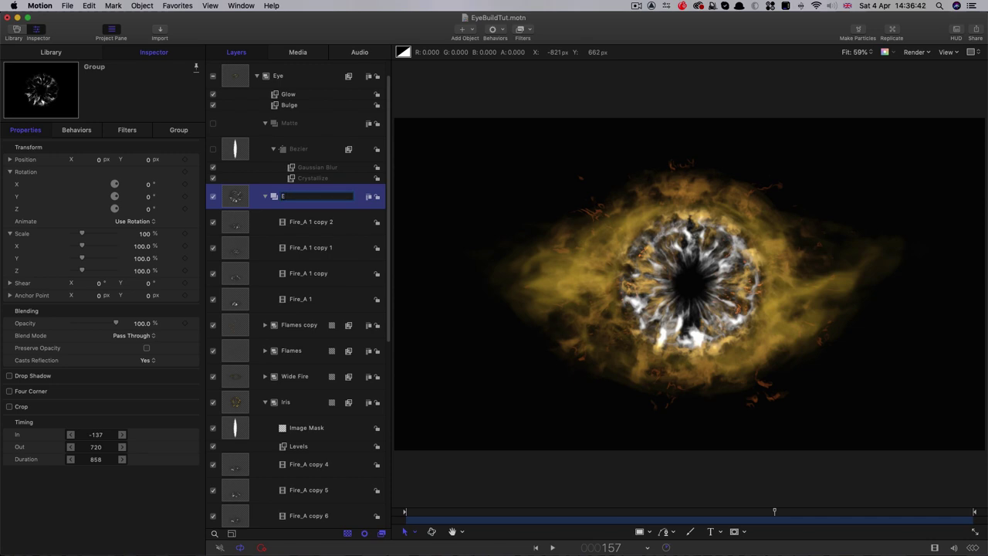
{"action": "type", "text": "dge"}
{"action": "left_click", "coordinate": [311, 222]}
{"action": "left_click", "coordinate": [300, 299], "text": "shift"}
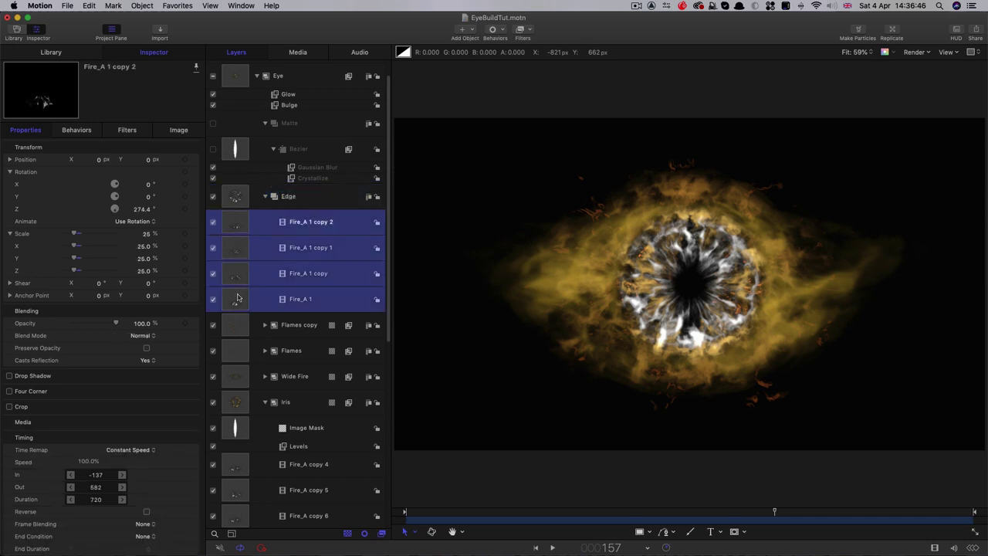
{"action": "left_click", "coordinate": [141, 336]}
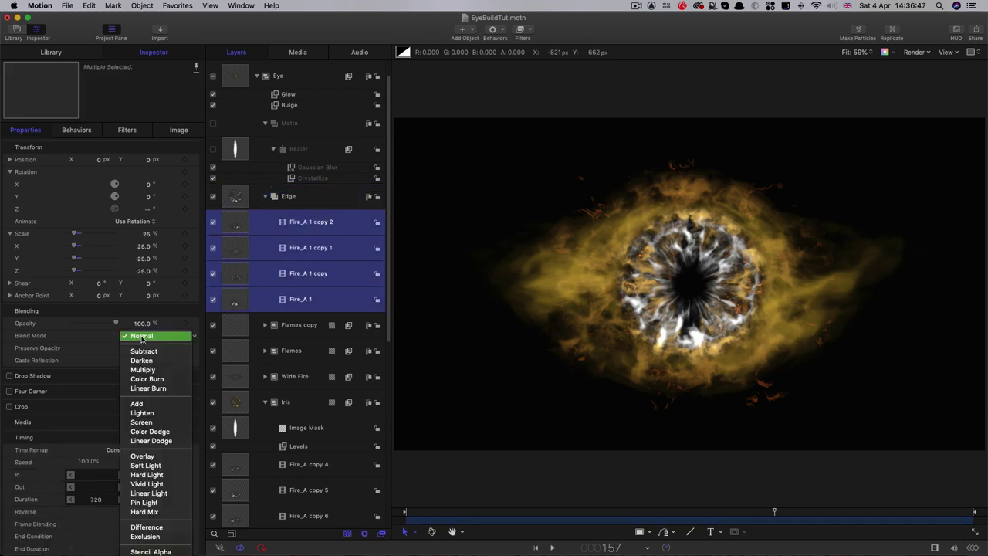
{"action": "left_click", "coordinate": [147, 404]}
Set the Edge group to Add blending and copy Iris's Levels onto it, raising output white.
{"action": "left_click", "coordinate": [238, 199]}
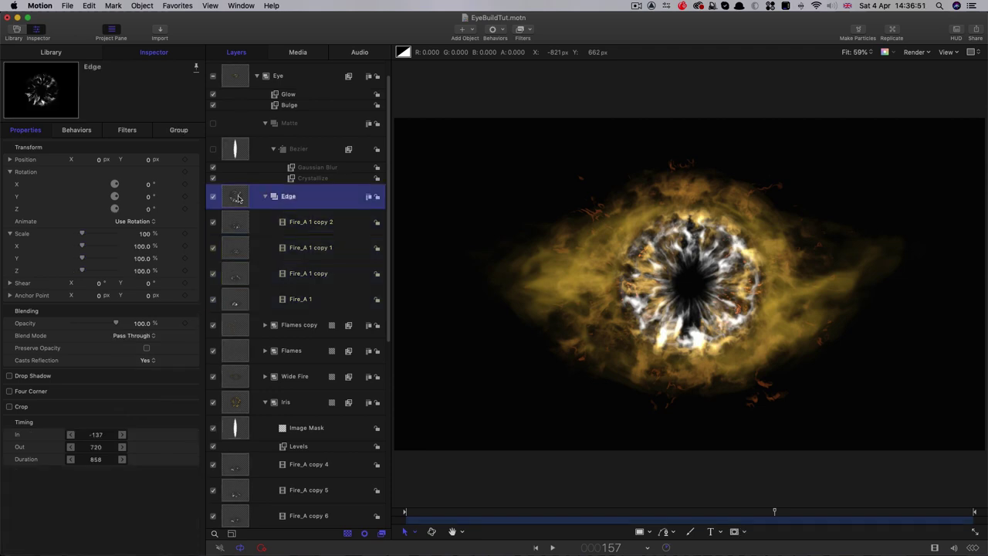
{"action": "left_click", "coordinate": [135, 338]}
{"action": "left_click", "coordinate": [139, 417]}
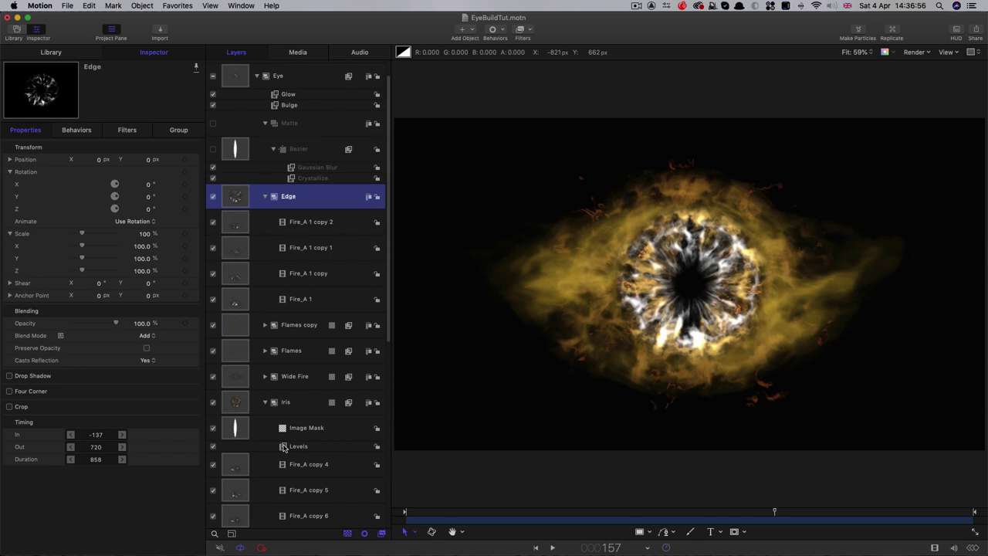
{"action": "left_click_drag", "start_coordinate": [284, 446], "coordinate": [237, 198]}
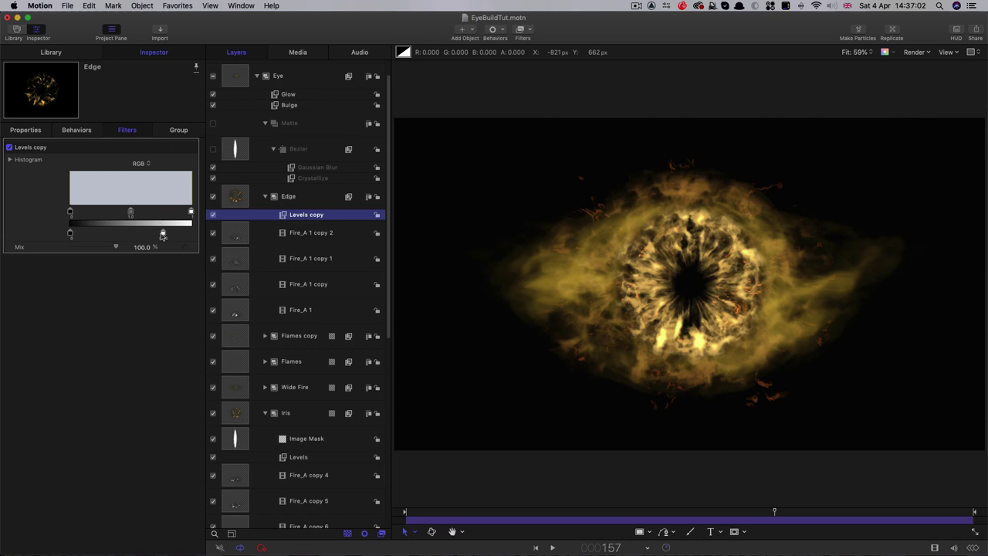
{"action": "mouse_move", "coordinate": [162, 235]}
{"action": "left_mouse_down"}
{"action": "mouse_move", "coordinate": [211, 238]}
{"action": "mouse_move", "coordinate": [176, 212]}
{"action": "left_mouse_up"}
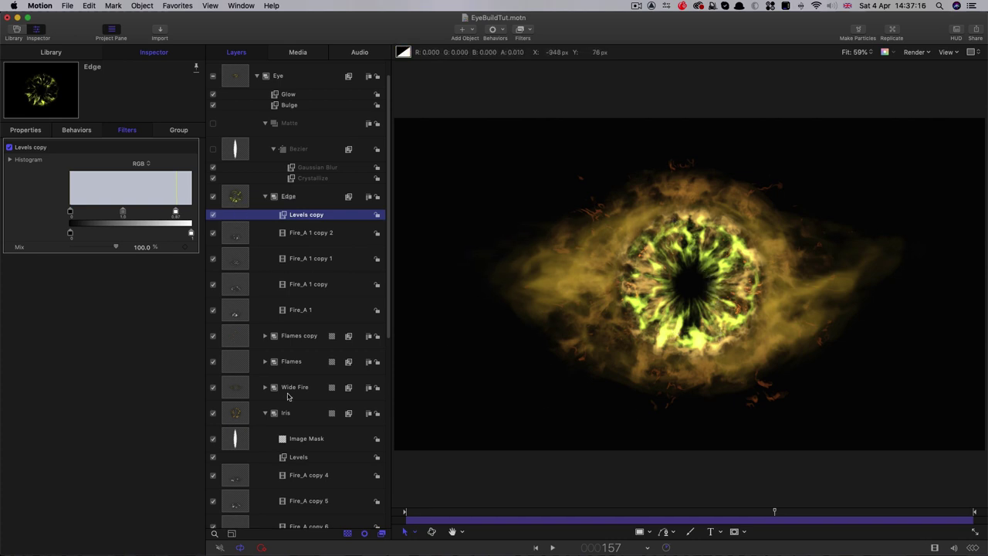
Copy Iris's Image Mask onto Edge, duplicate it, and disable the duplicate.
{"action": "left_click", "coordinate": [235, 439]}
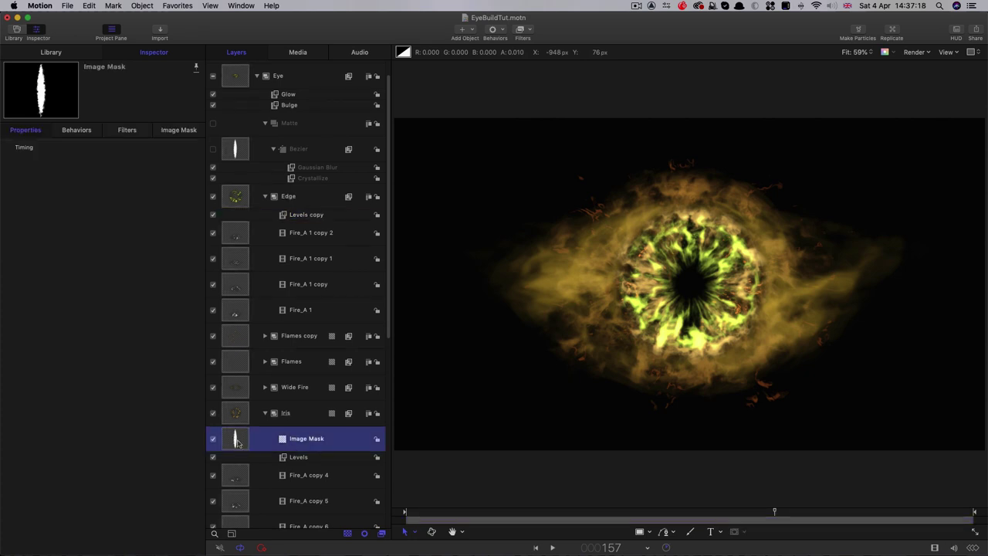
{"action": "left_click_drag", "start_coordinate": [236, 442], "coordinate": [230, 199]}
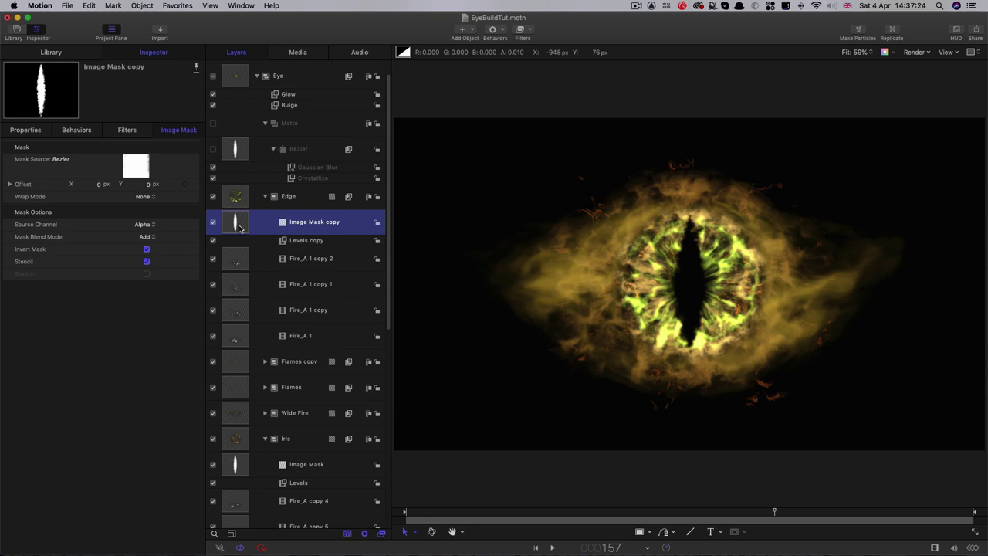
{"action": "key", "text": "super+d"}
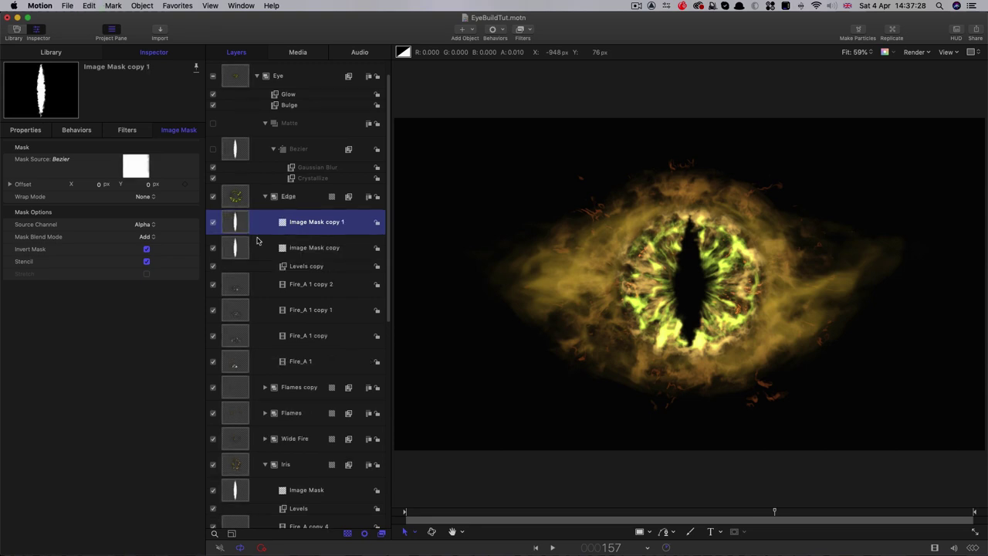
{"action": "left_click", "coordinate": [214, 223]}
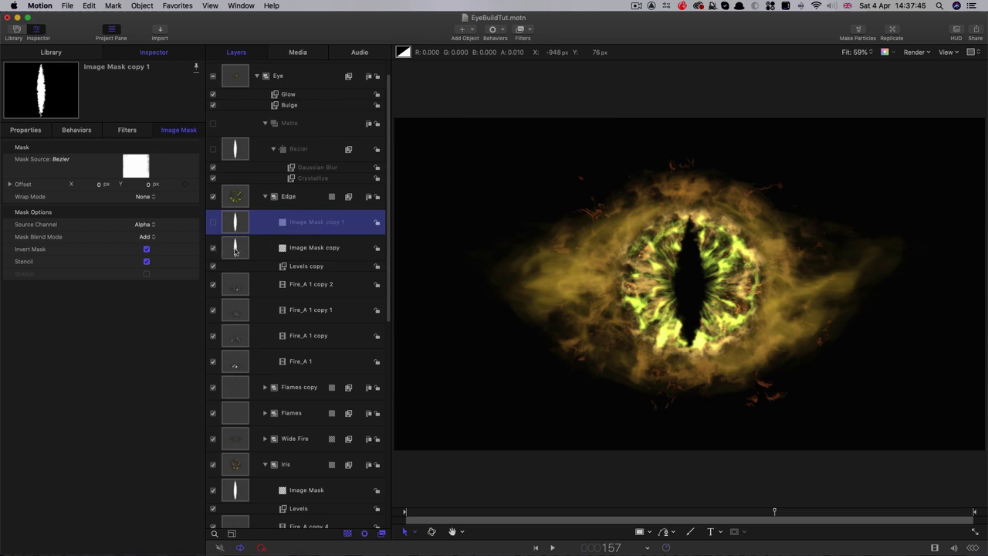
Add a Gaussian Blur with Amount 24 to Image Mask copy.
{"action": "left_click", "coordinate": [236, 251]}
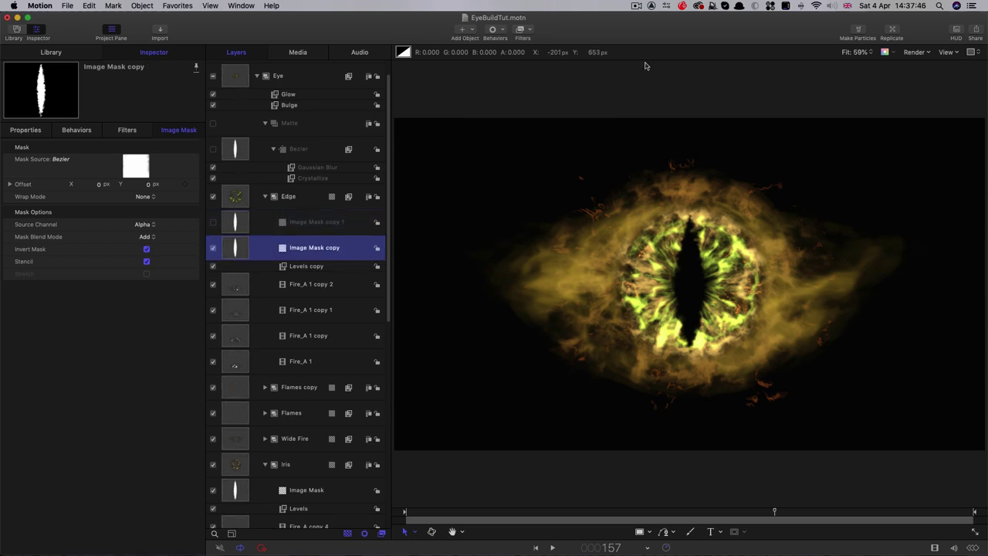
{"action": "left_click", "coordinate": [531, 30]}
{"action": "mouse_move", "coordinate": [610, 50]}
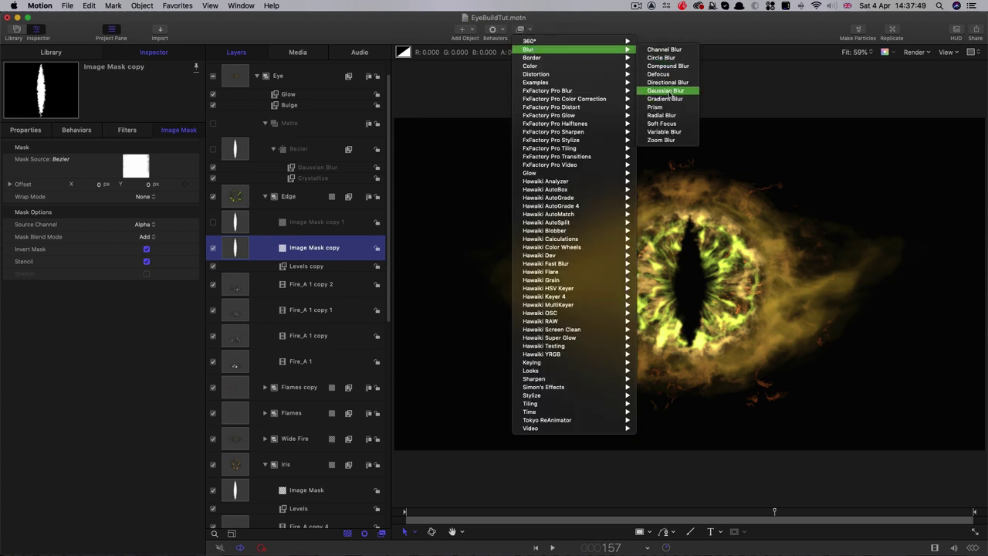
{"action": "left_click", "coordinate": [668, 91]}
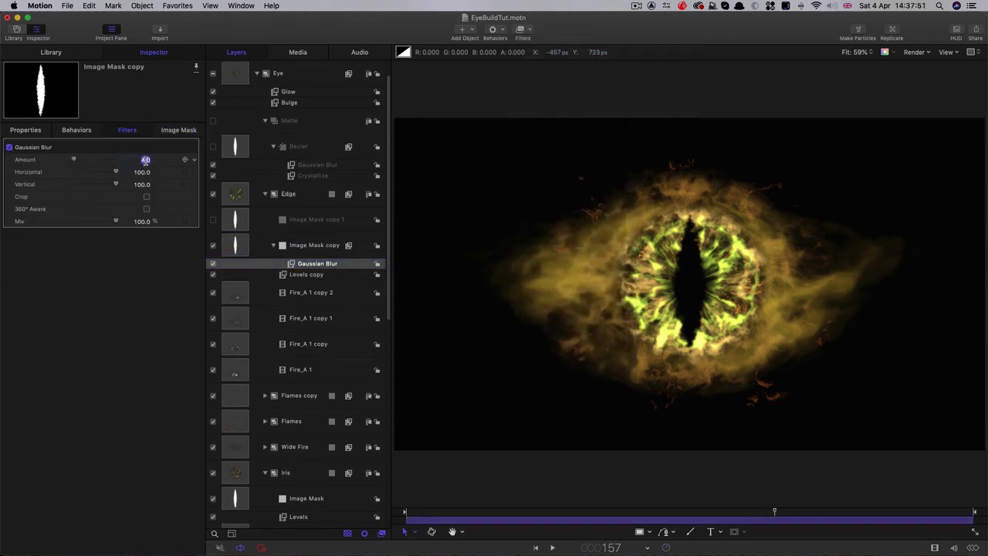
{"action": "type", "text": "24"}
{"action": "key", "text": "Return"}
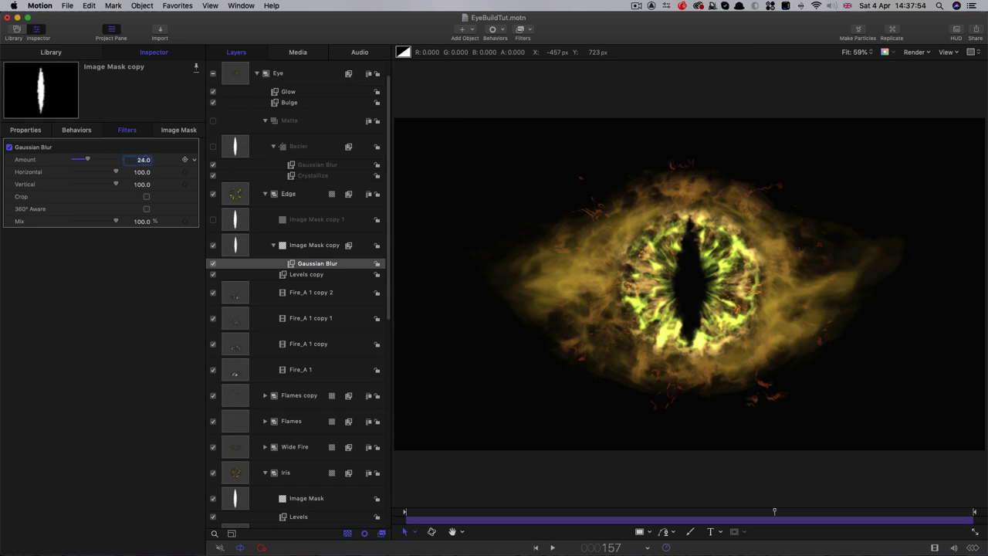
Re-enable Image Mask copy 1 and set its Mask Blend Mode to Subtract.
{"action": "left_click", "coordinate": [309, 219]}
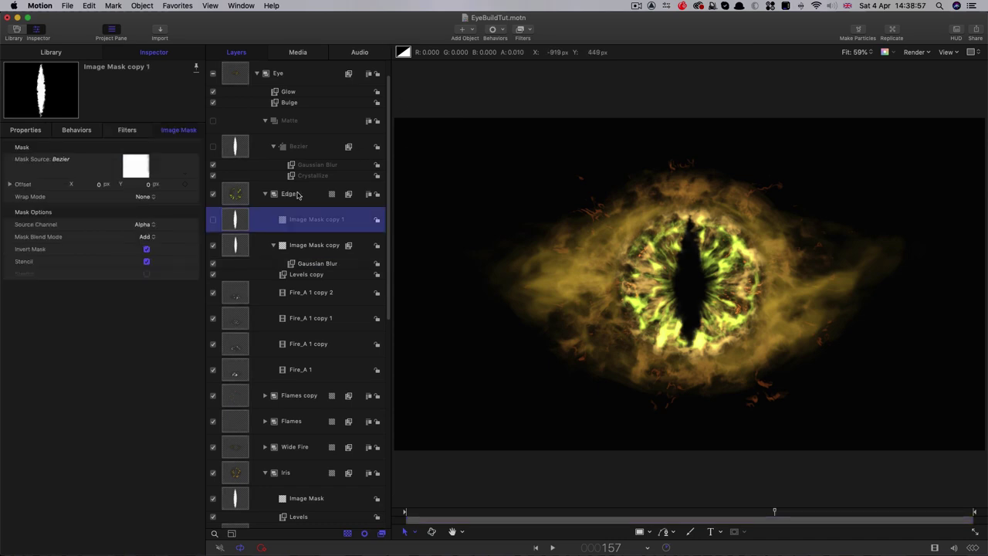
{"action": "left_click", "coordinate": [212, 222]}
{"action": "left_click", "coordinate": [146, 237]}
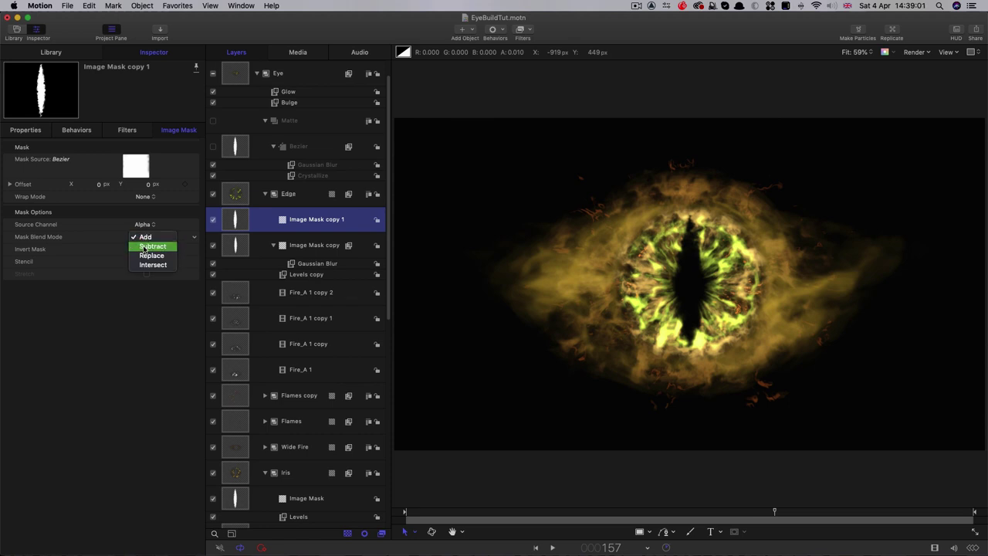
{"action": "left_click", "coordinate": [147, 246]}
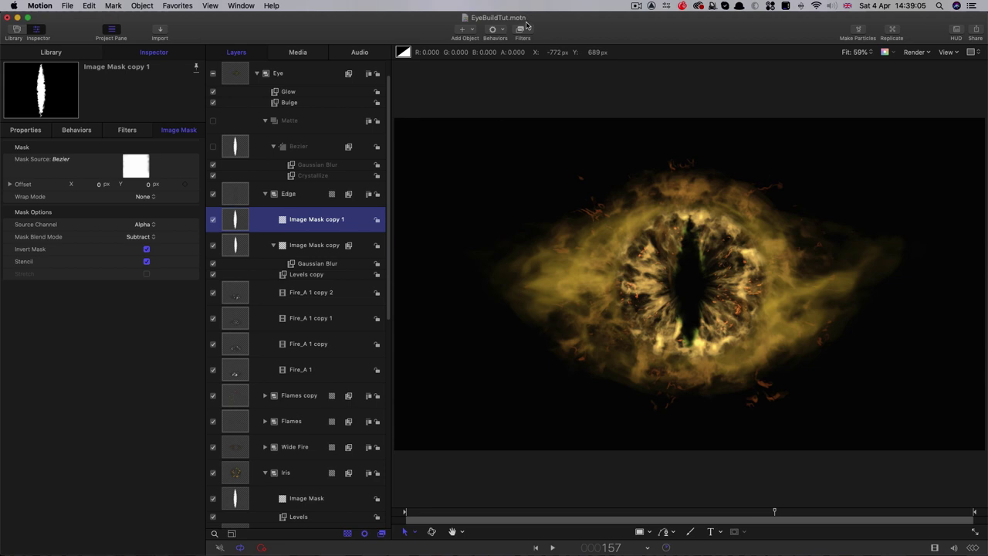
Add a MinMax filter to Image Mask copy 1, set to Maximum with radius 9.
{"action": "left_click", "coordinate": [530, 28]}
{"action": "mouse_move", "coordinate": [533, 395]}
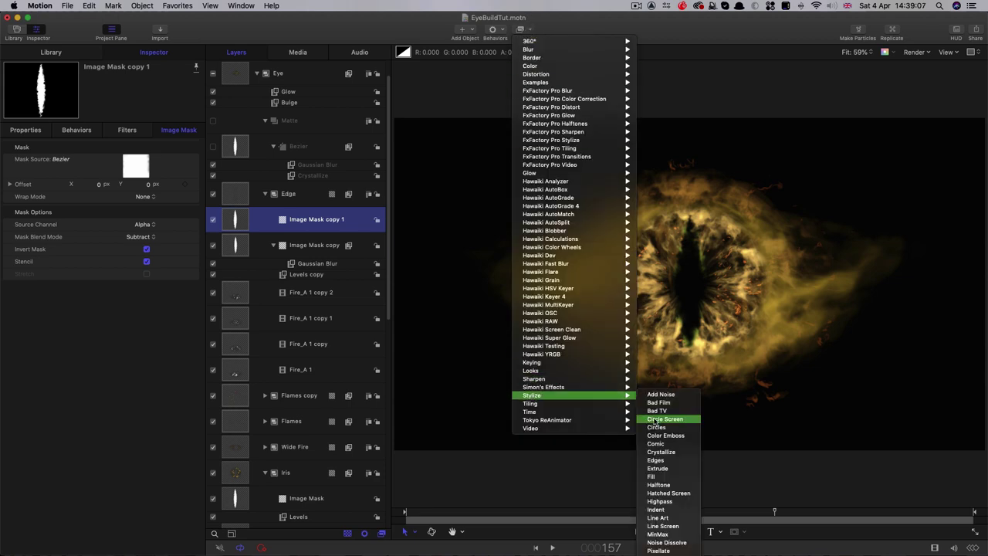
{"action": "left_click", "coordinate": [659, 534]}
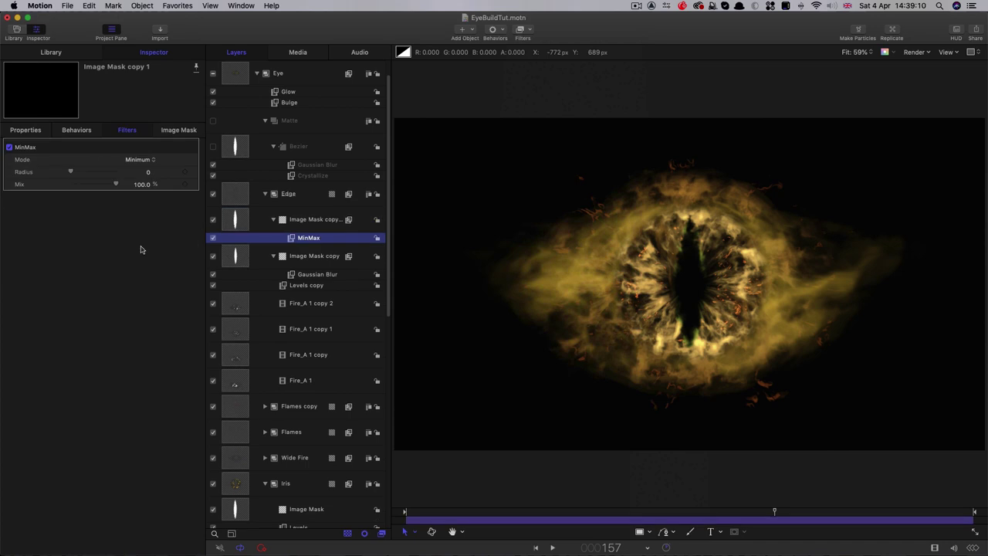
{"action": "left_click", "coordinate": [136, 158]}
{"action": "left_click", "coordinate": [133, 173]}
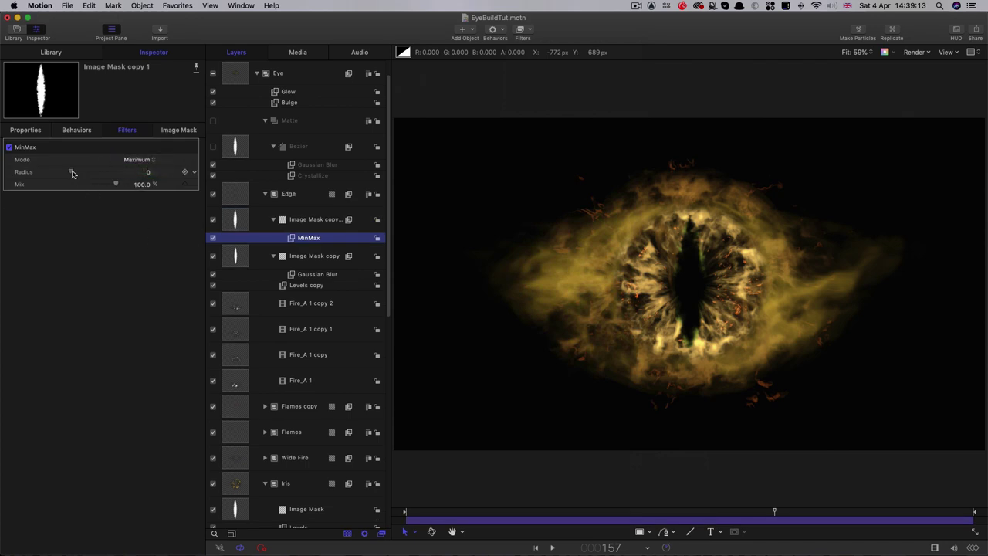
{"action": "left_click_drag", "start_coordinate": [74, 173], "coordinate": [75, 174]}
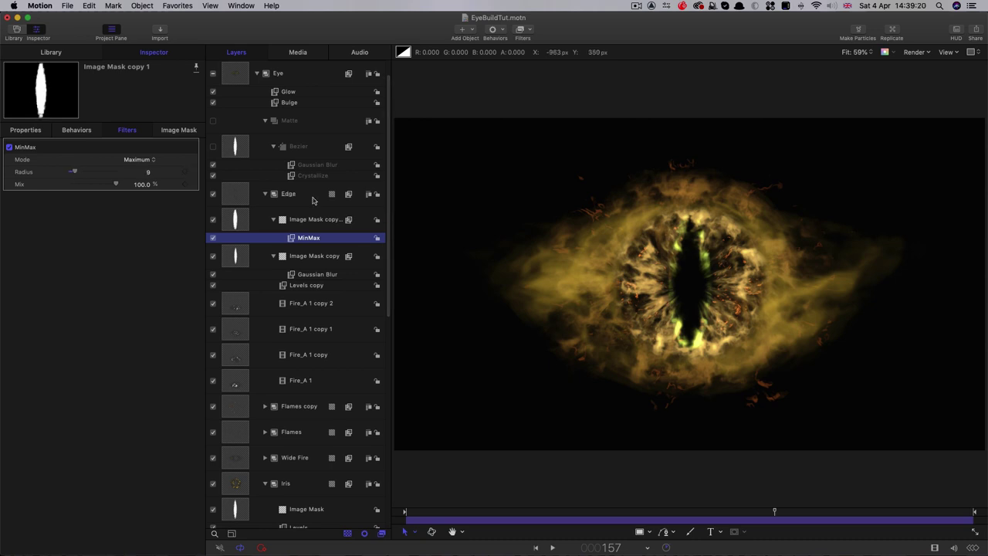
Add a Crystallize filter at speed 0.74 and play back the glowing rim.
{"action": "left_click", "coordinate": [528, 30]}
{"action": "mouse_move", "coordinate": [544, 395]}
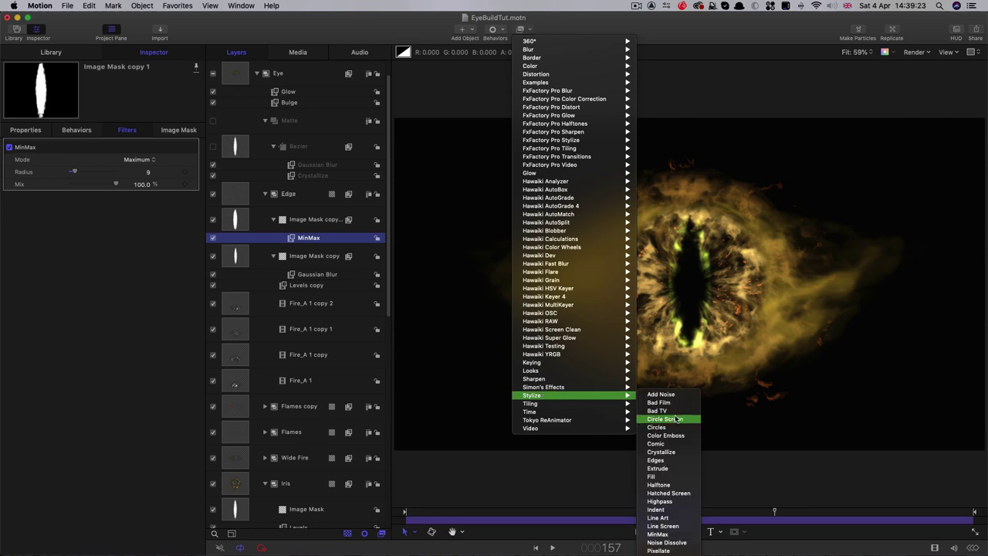
{"action": "left_click", "coordinate": [662, 454]}
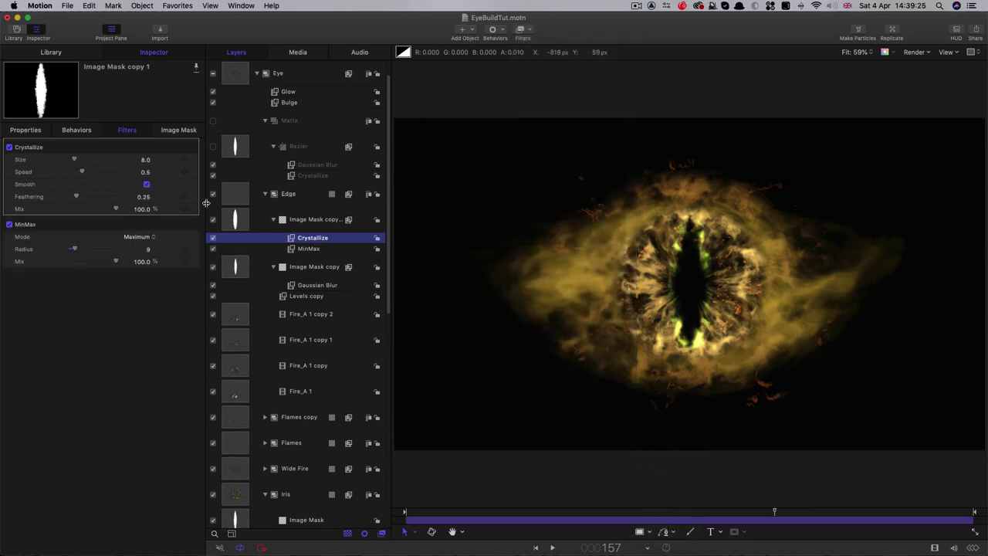
{"action": "left_click_drag", "start_coordinate": [82, 173], "coordinate": [86, 174]}
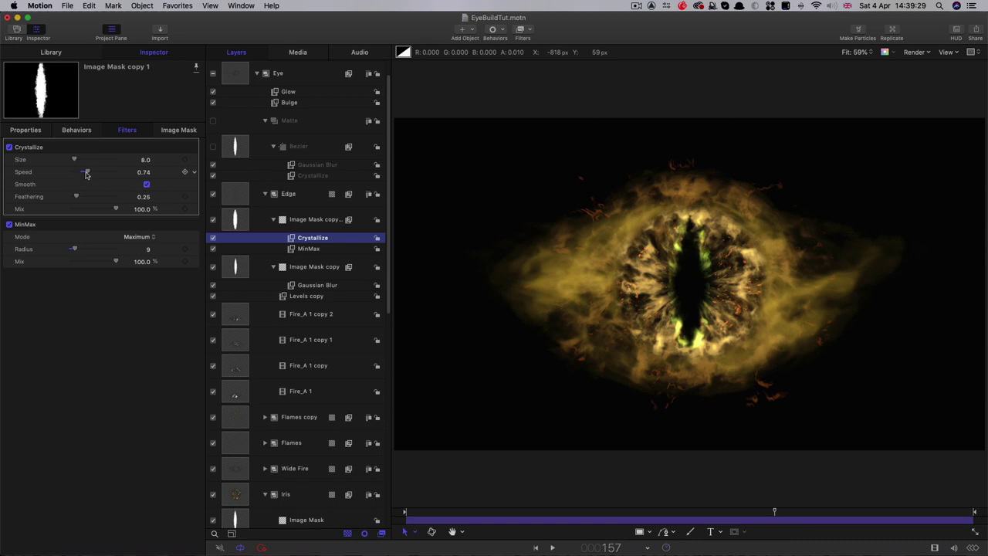
{"action": "key", "text": "space"}
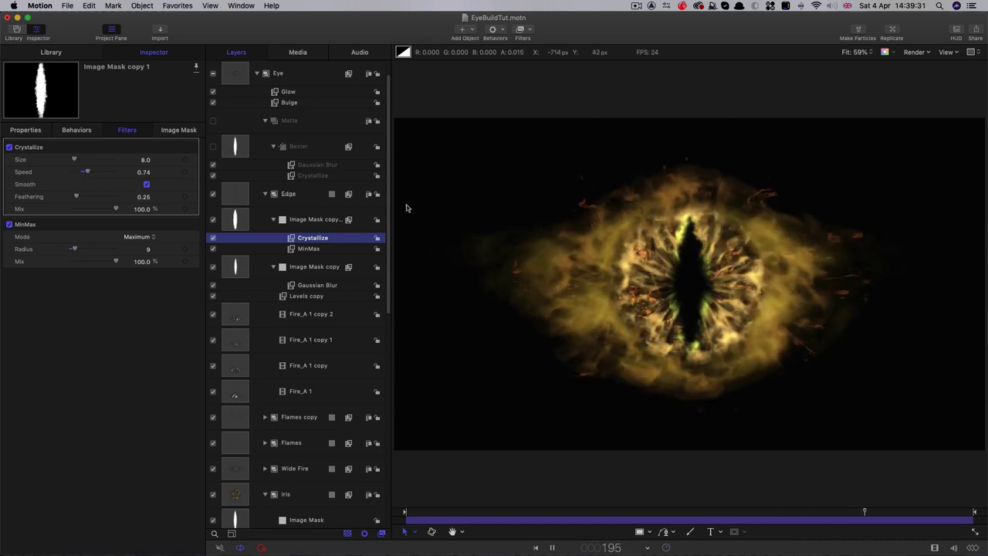
{"action": "scroll", "coordinate": [214, 201], "scroll_direction": "down", "scroll_amount": 1}
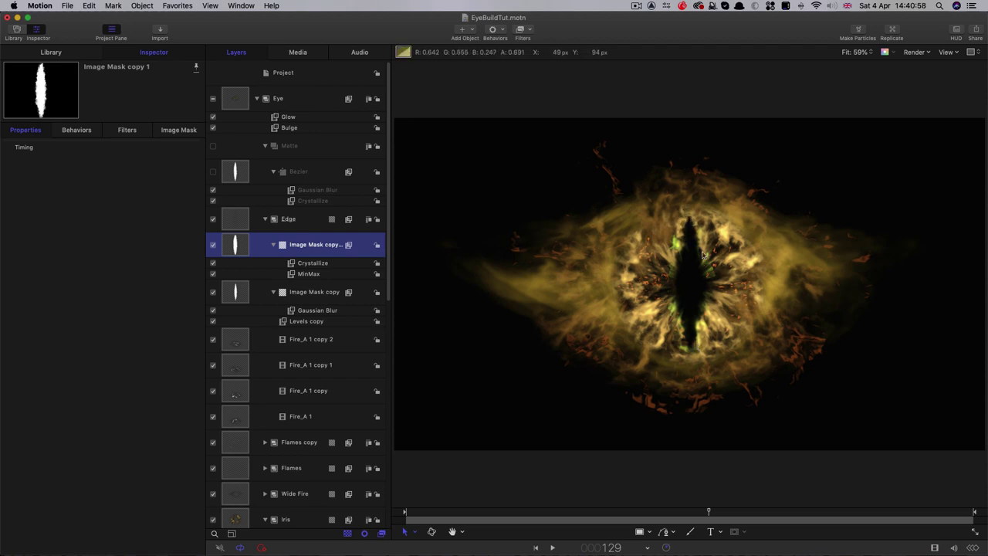
{"action": "left_click", "coordinate": [240, 174]}
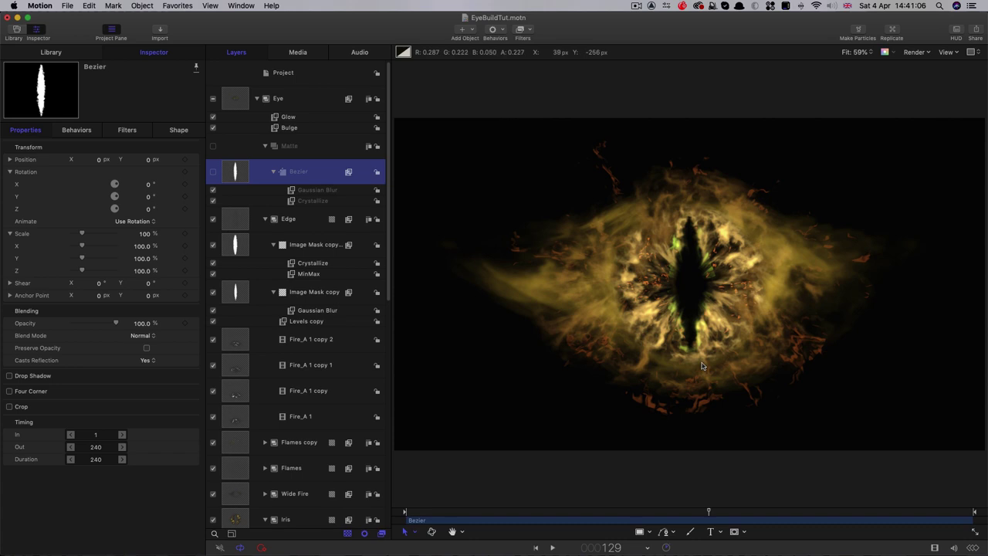
{"action": "left_click", "coordinate": [141, 247]}
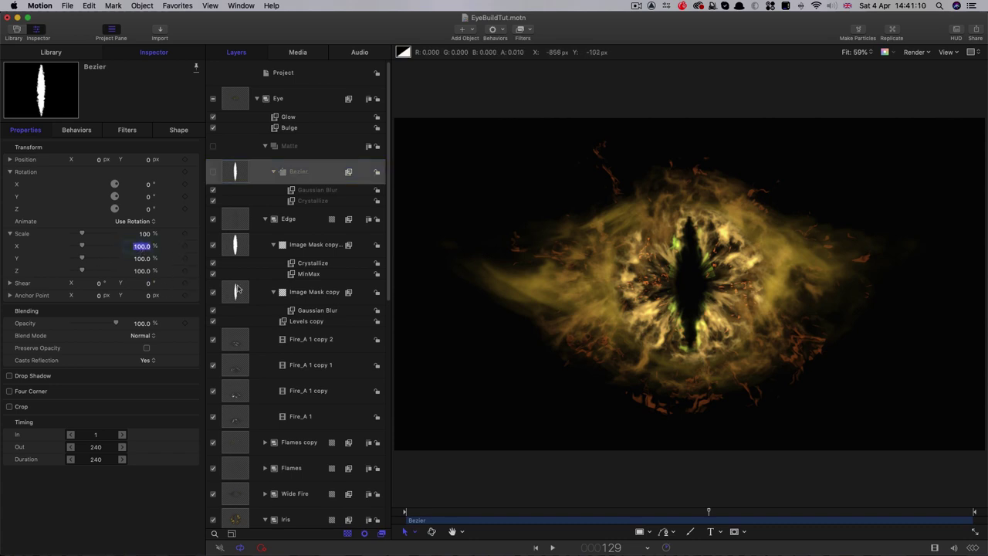
{"action": "type", "text": "4.26"}
{"action": "key", "text": "Return"}
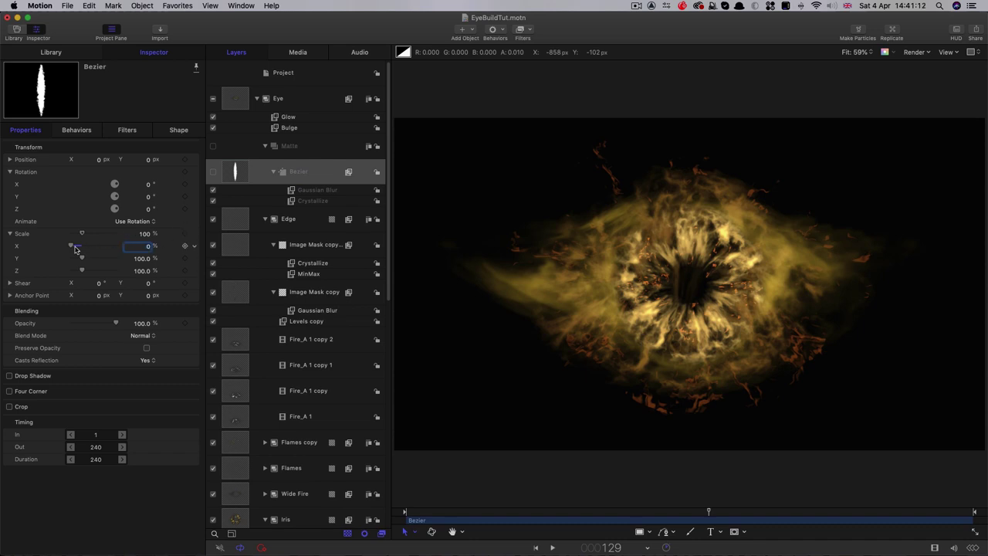
{"action": "left_click_drag", "start_coordinate": [74, 248], "coordinate": [81, 252]}
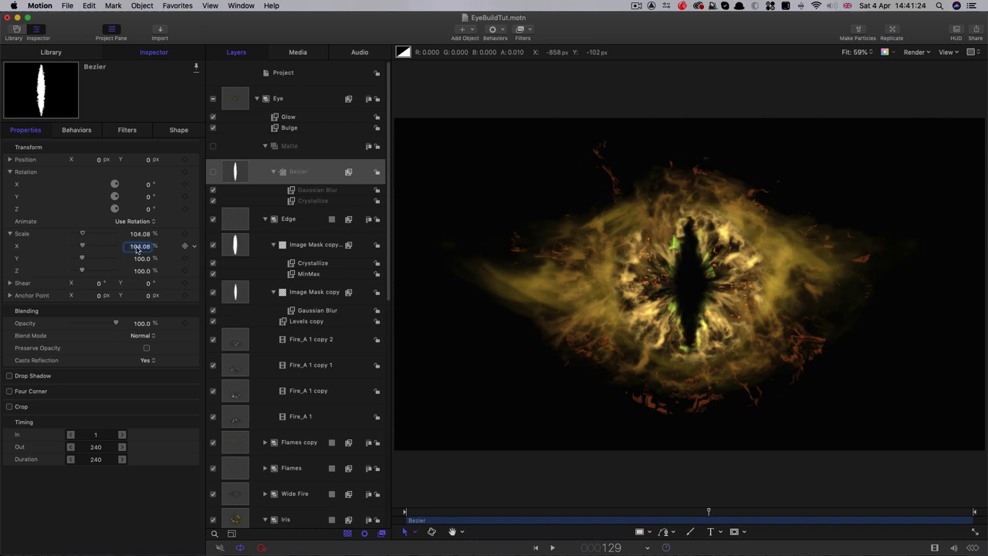
{"action": "type", "text": "100"}
{"action": "key", "text": "Return"}
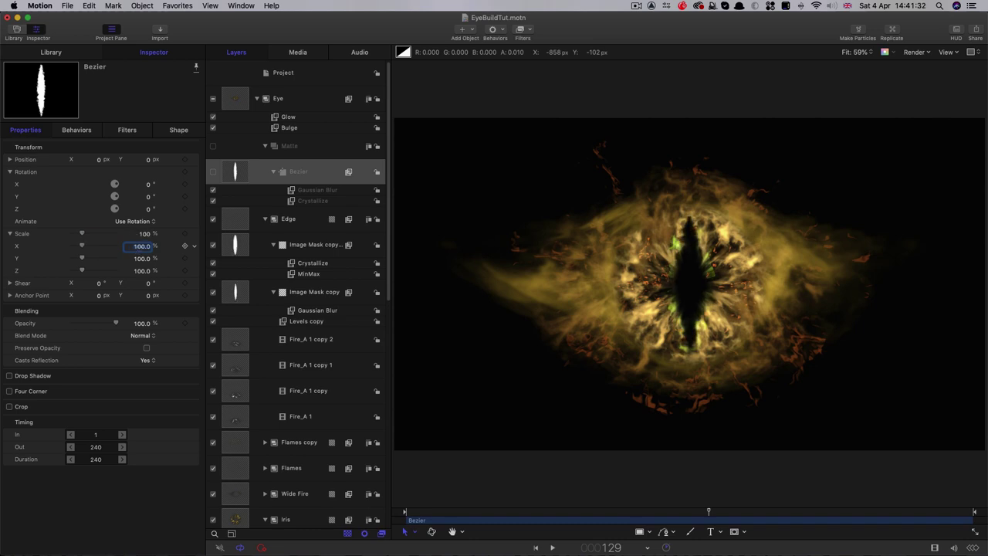